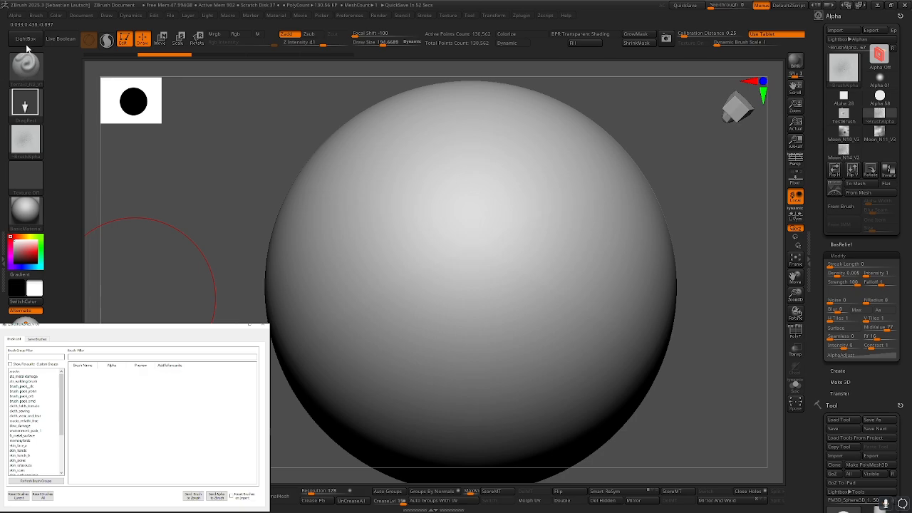
# Reset all of the sculpting brushes to their defaults from the brush manager window
pyautogui.click(20, 496)
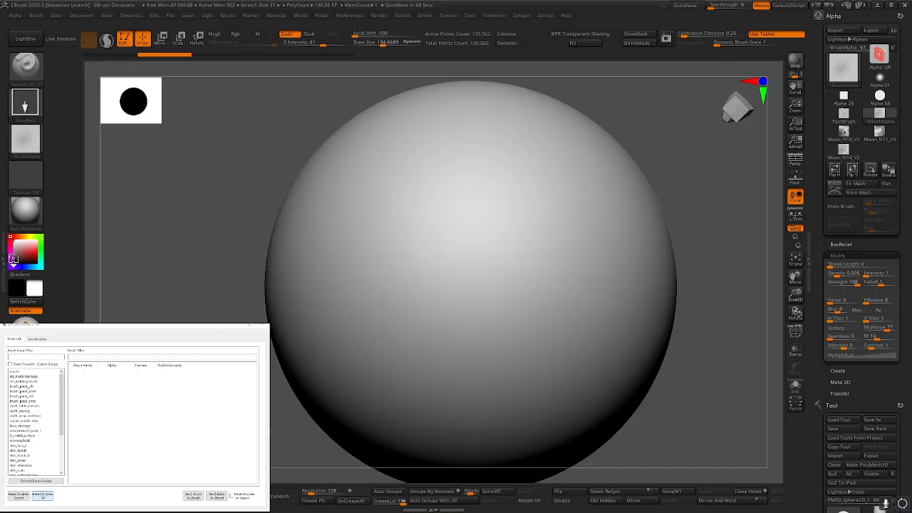
pyautogui.click(39, 151)
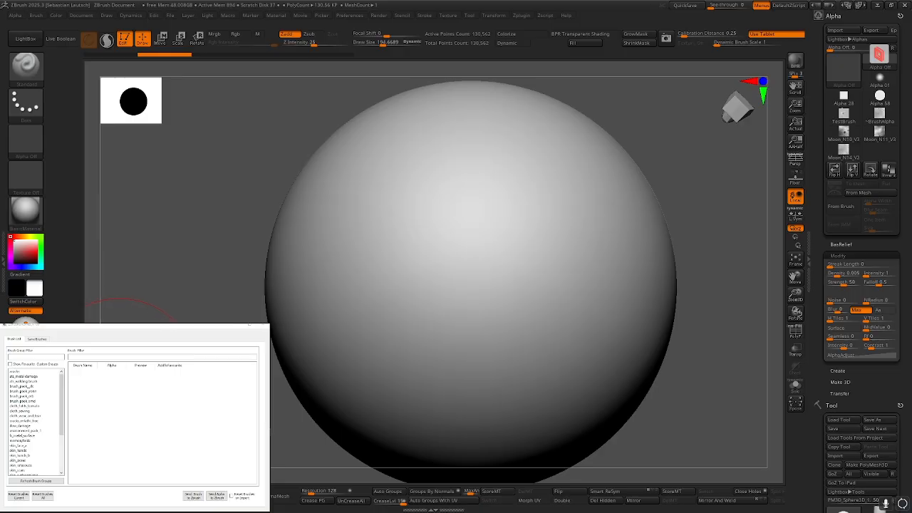
pyautogui.press('super')
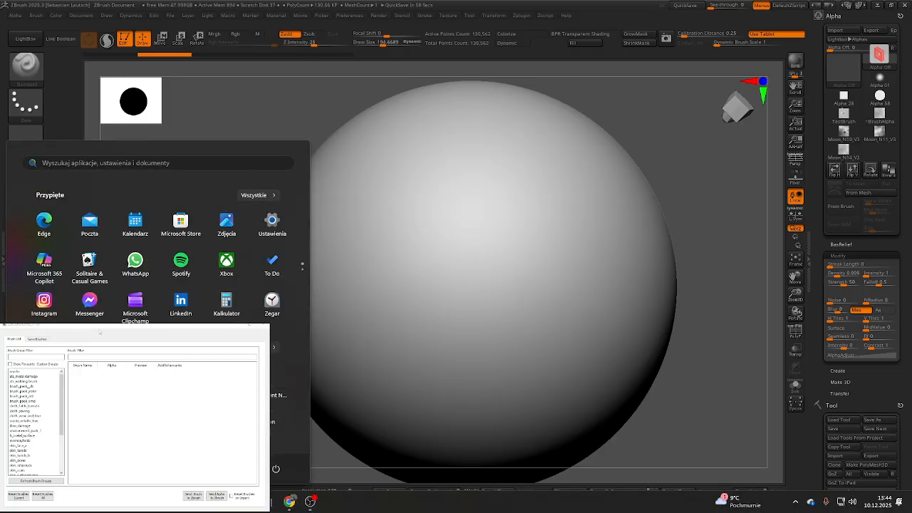
pyautogui.click(100, 327)
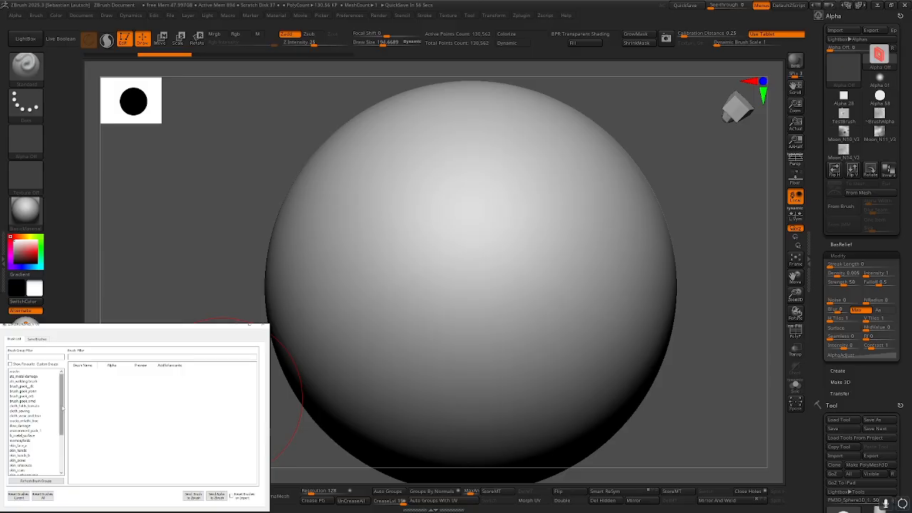
# Examine the brush group list and the Save Brushes options in the brush manager window
pyautogui.scroll(-3, 34, 438)
pyautogui.scroll(3, 34, 438)
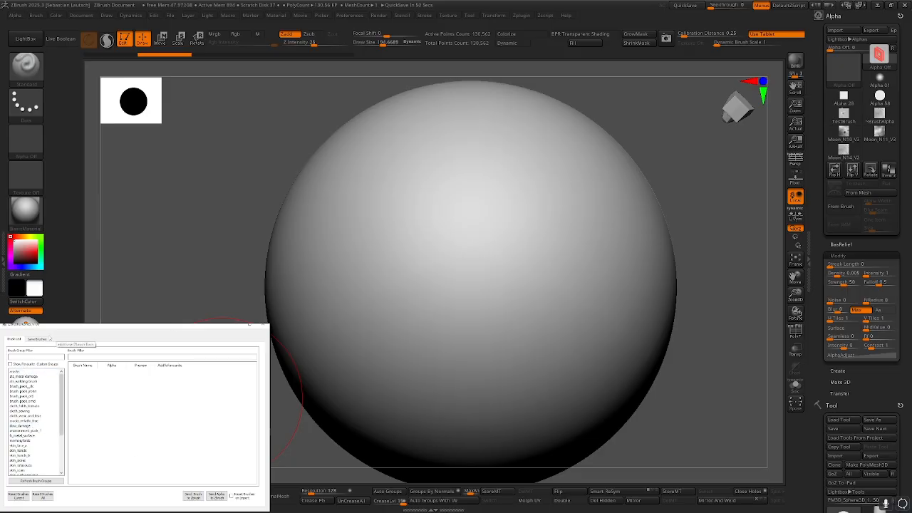
pyautogui.click(37, 339)
pyautogui.click(14, 339)
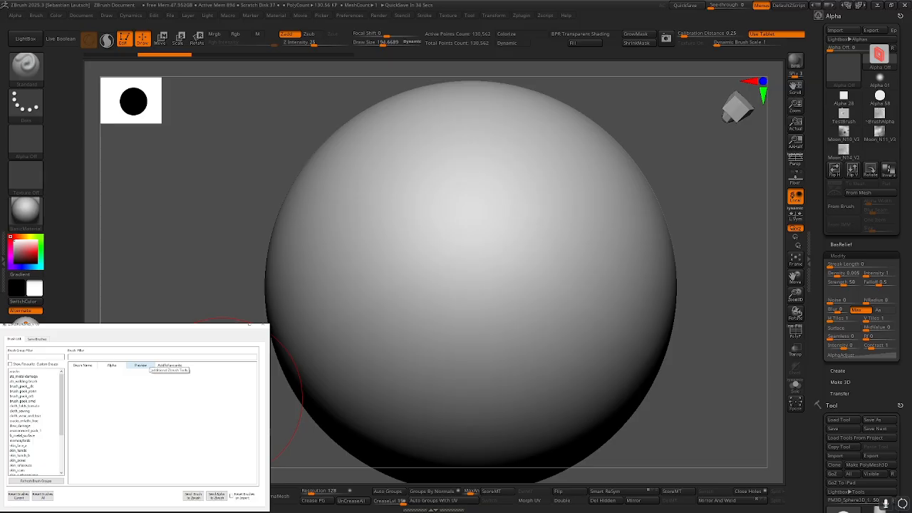
pyautogui.click(37, 340)
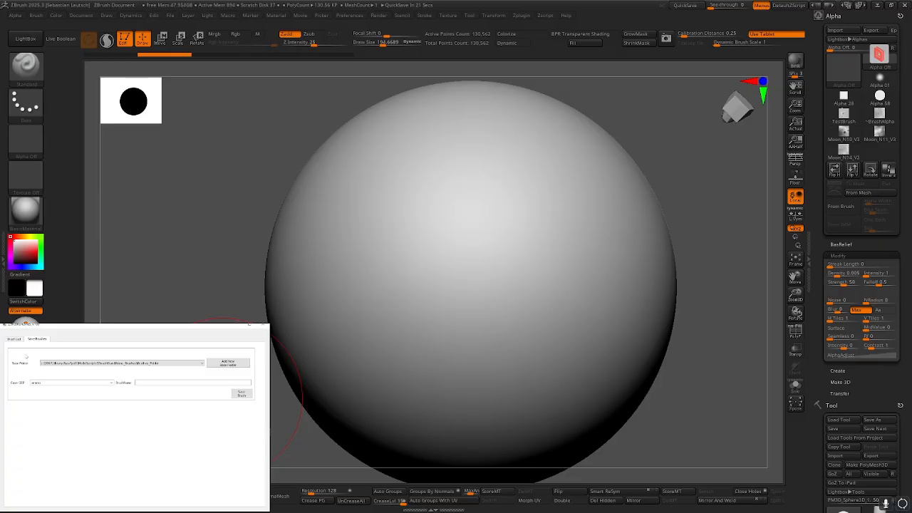
pyautogui.click(15, 340)
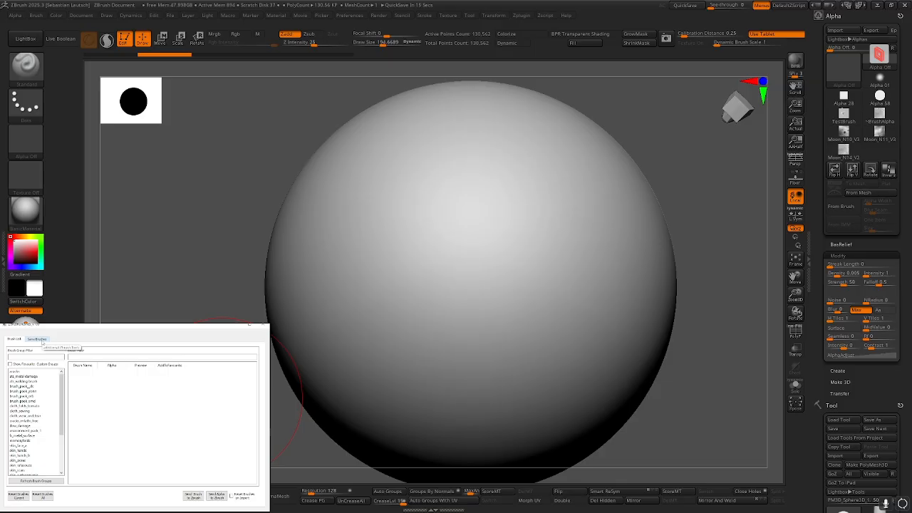
# Open the brushes folder on disk from the first brush group and examine the files inside the topmost terrain volume folder
pyautogui.click(16, 371)
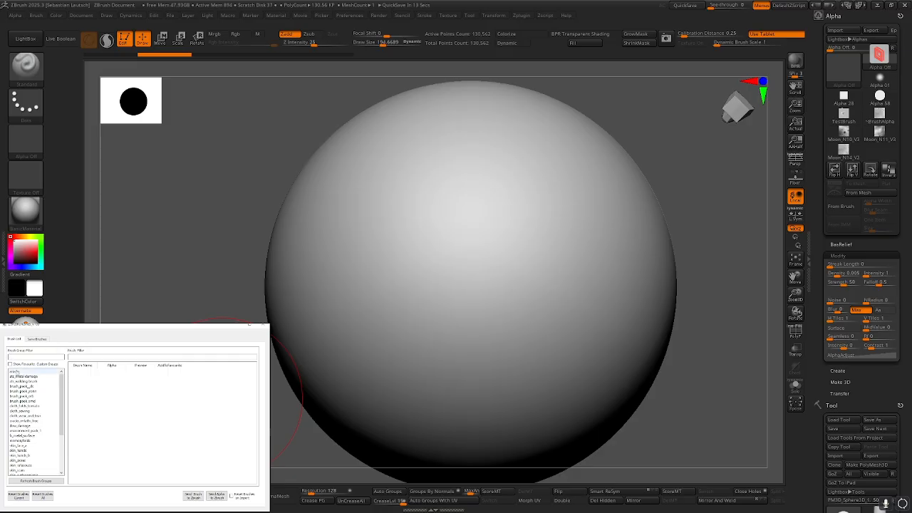
pyautogui.rightClick(18, 372)
pyautogui.click(22, 374)
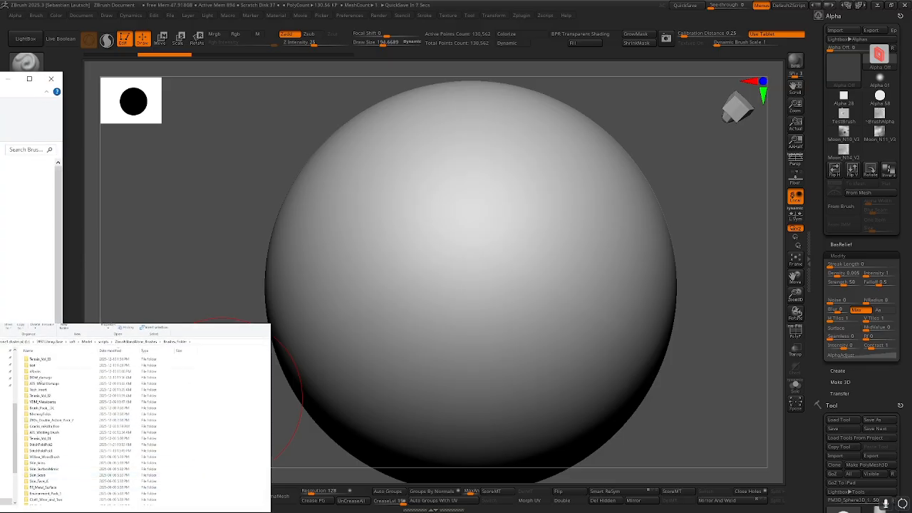
pyautogui.click(41, 359)
pyautogui.doubleClick(40, 360)
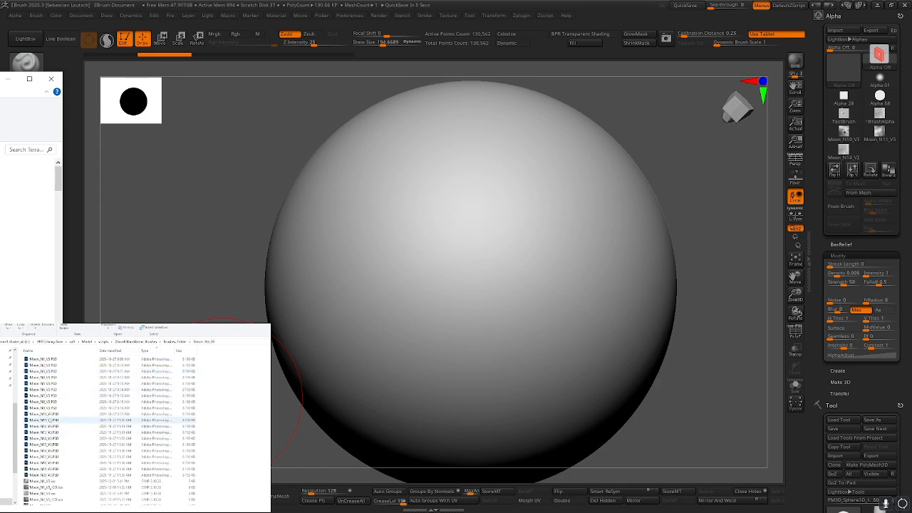
pyautogui.scroll(3, 106, 428)
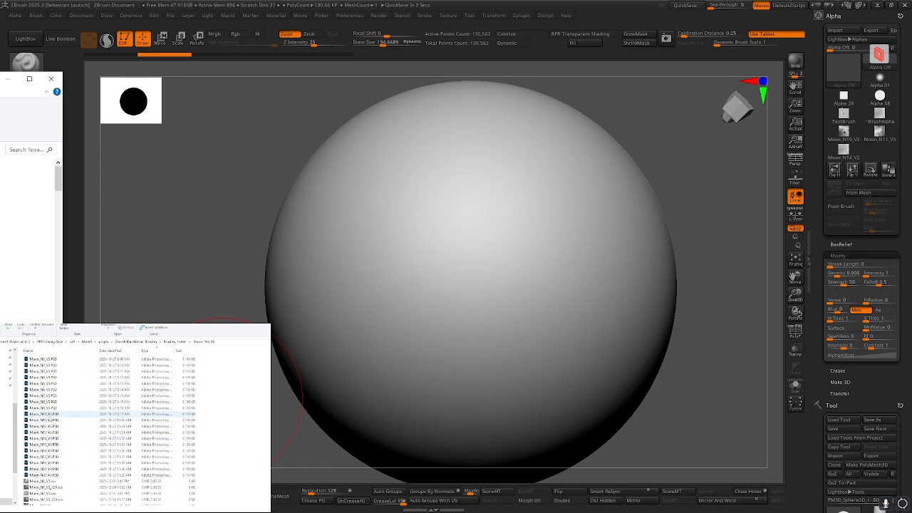
pyautogui.scroll(-6, 54, 415)
pyautogui.scroll(-10, 54, 415)
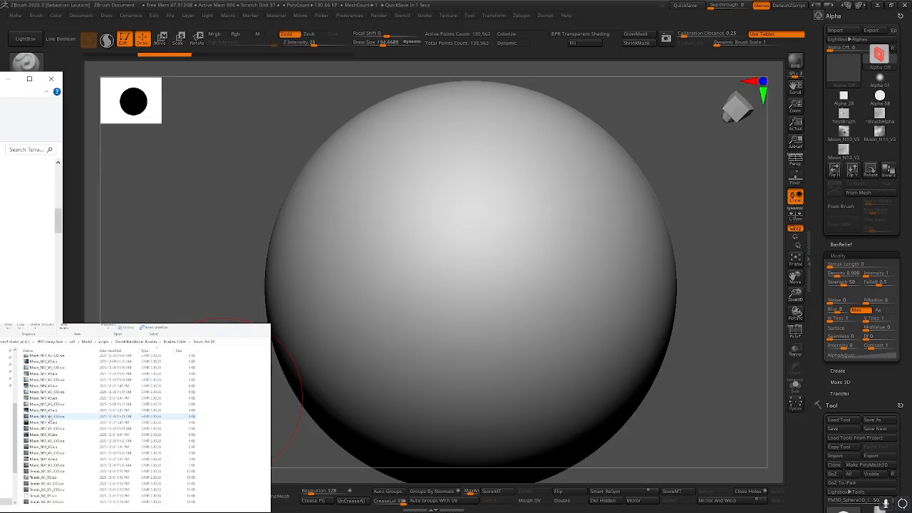
pyautogui.scroll(-10, 53, 416)
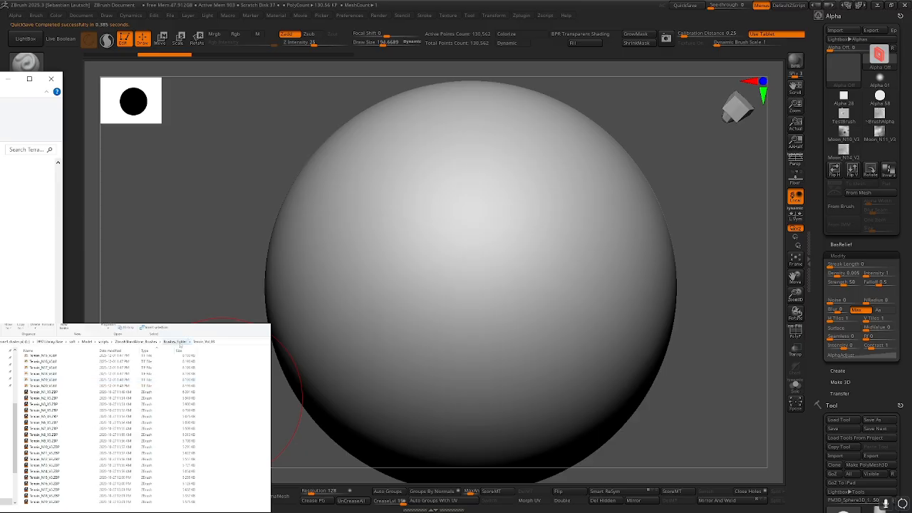
pyautogui.click(180, 343)
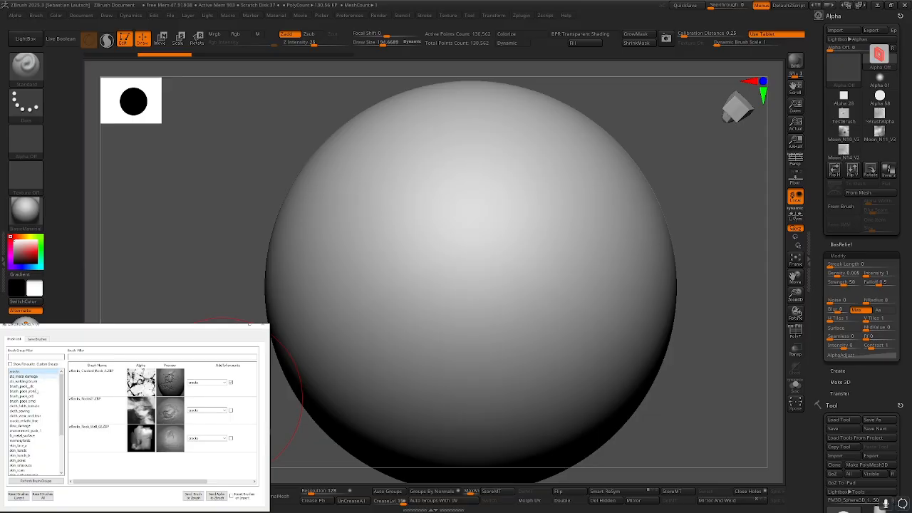
# Browse the brushes in the metal damage and brush pack groups, and in the two favourite custom groups for terrain and cracks
pyautogui.click(23, 377)
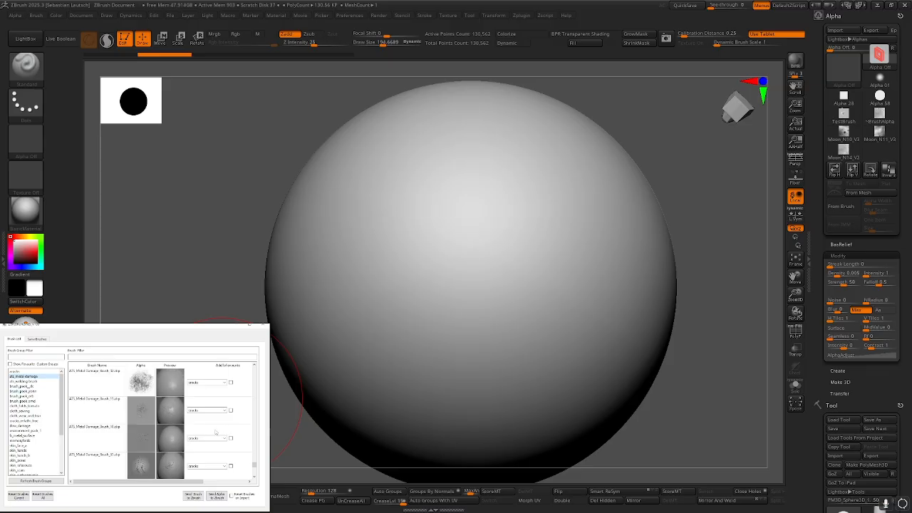
pyautogui.click(23, 391)
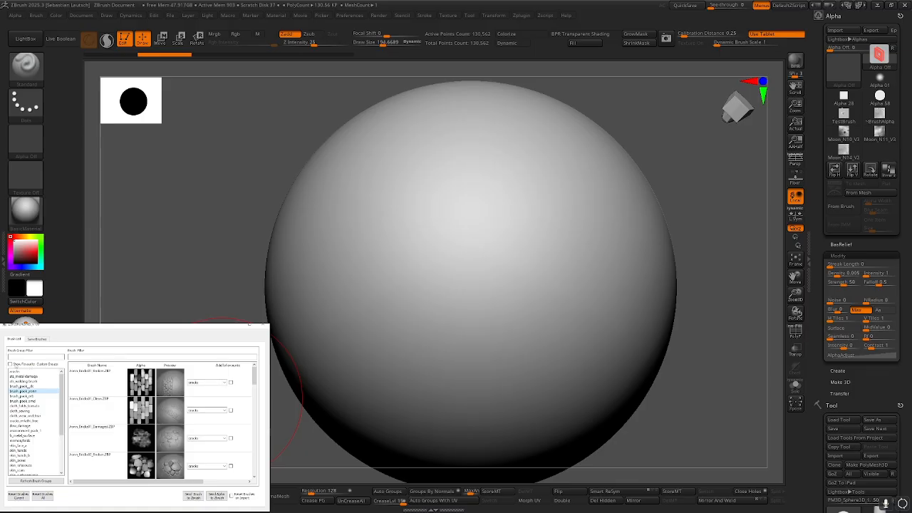
pyautogui.click(10, 364)
pyautogui.click(17, 376)
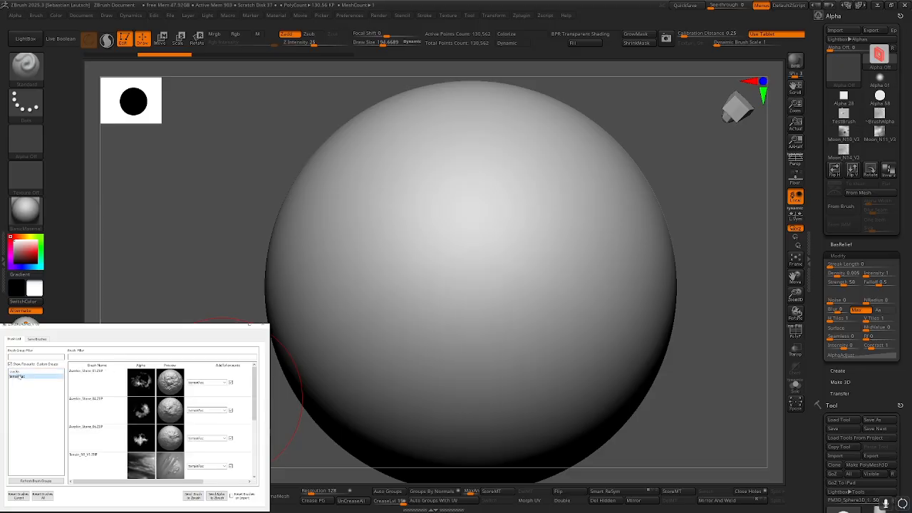
pyautogui.scroll(-2, 151, 408)
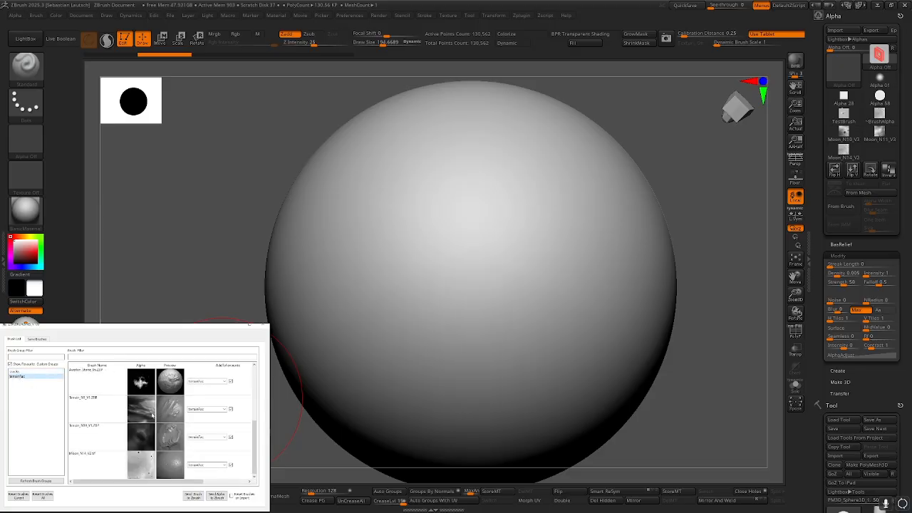
pyautogui.scroll(2, 152, 418)
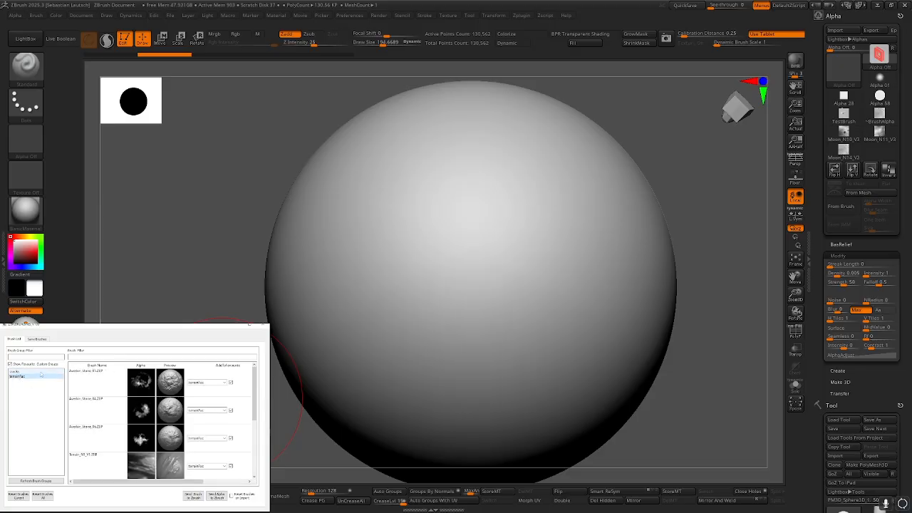
pyautogui.click(14, 371)
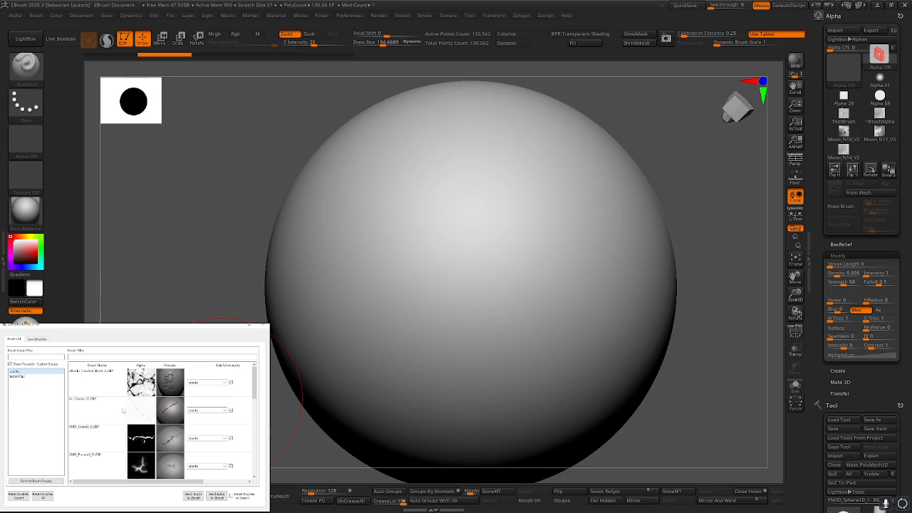
# Turn off the favourite custom groups filter and send the cracked rock brush from the first group to ZBrush
pyautogui.click(10, 364)
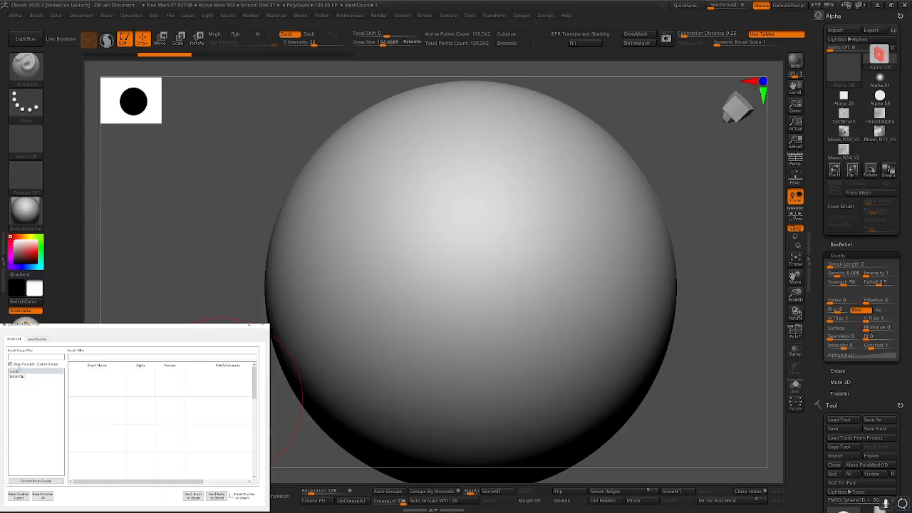
pyautogui.click(22, 373)
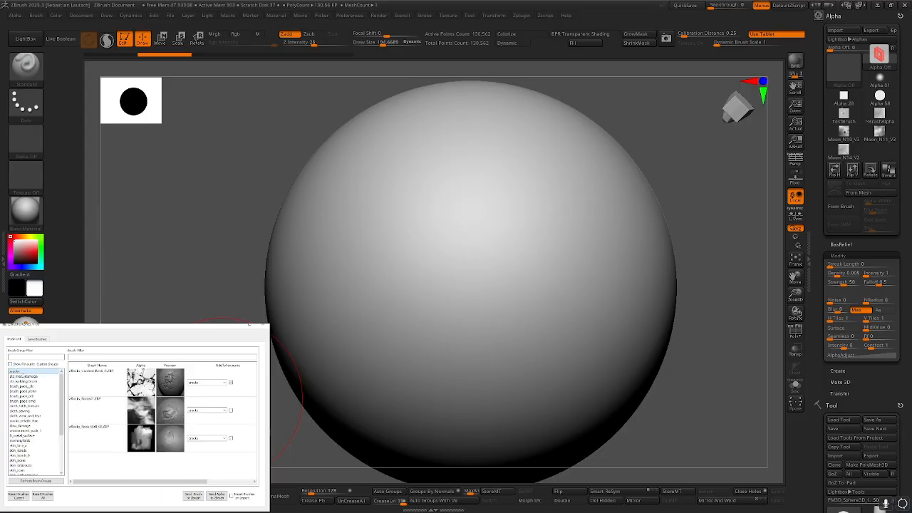
pyautogui.rightClick(98, 379)
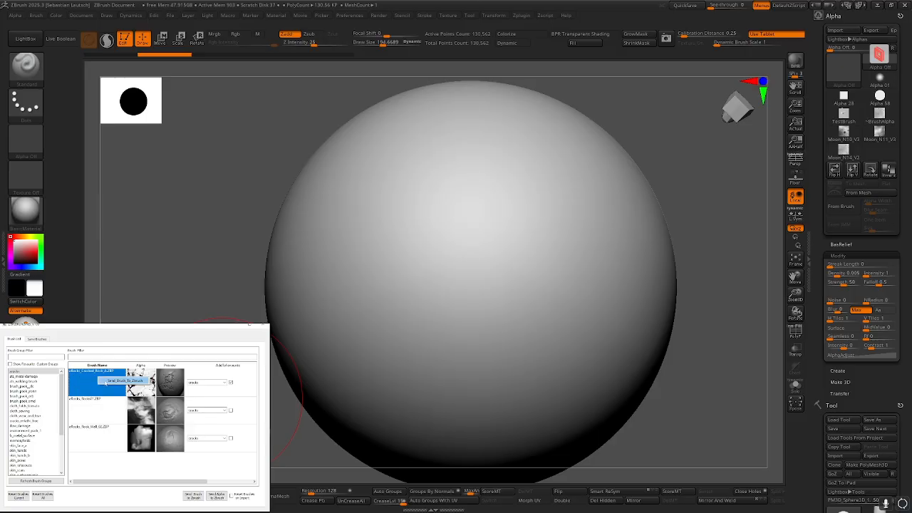
pyautogui.click(107, 383)
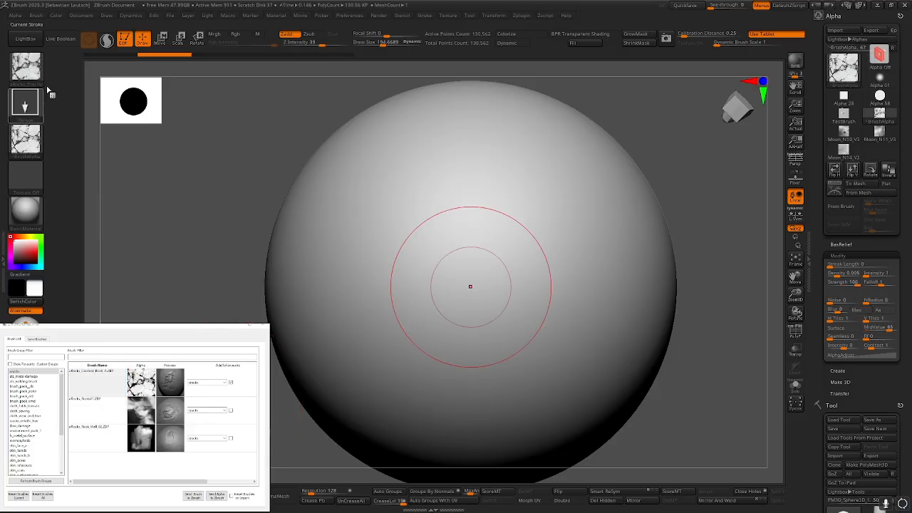
# Check the loaded brush's stroke and alpha, and remove the Alpha palette from the tray above the Tool palette
pyautogui.click(28, 101)
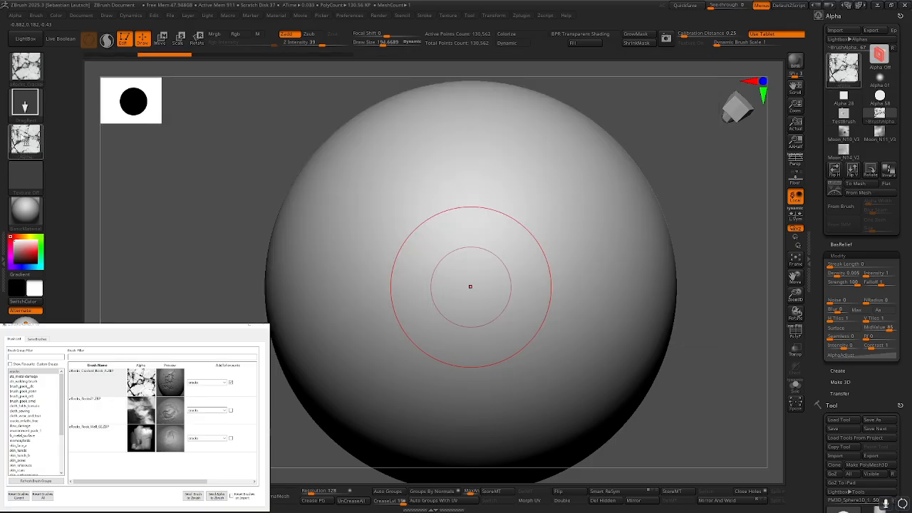
pyautogui.click(26, 139)
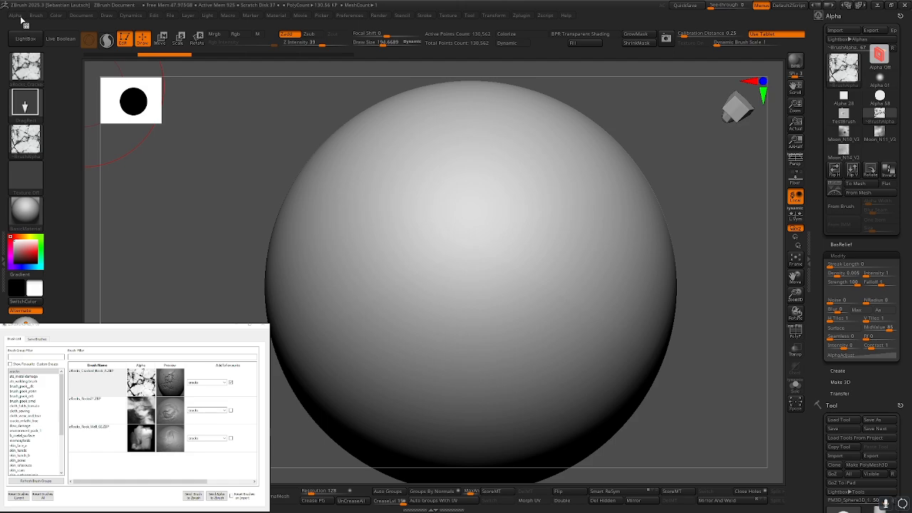
pyautogui.moveTo(36, 18)
pyautogui.moveTo(901, 242); pyautogui.dragTo(895, 265)
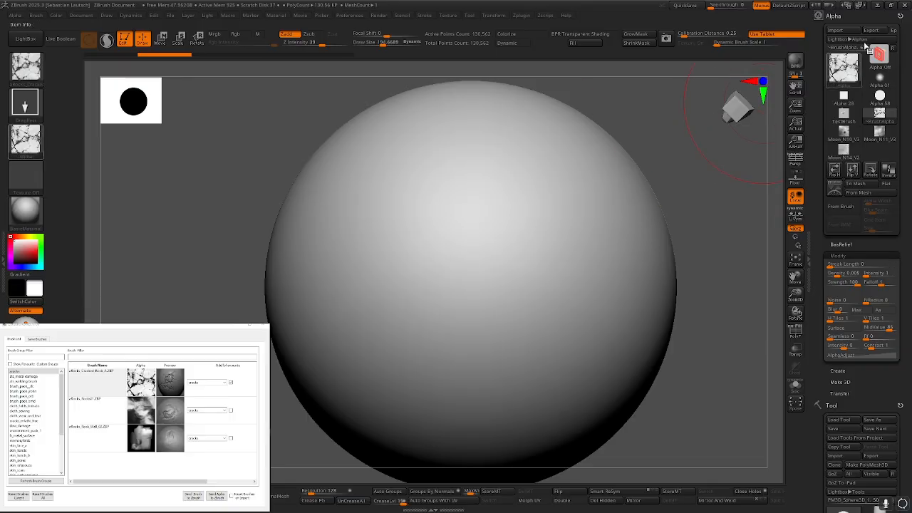
pyautogui.click(899, 15)
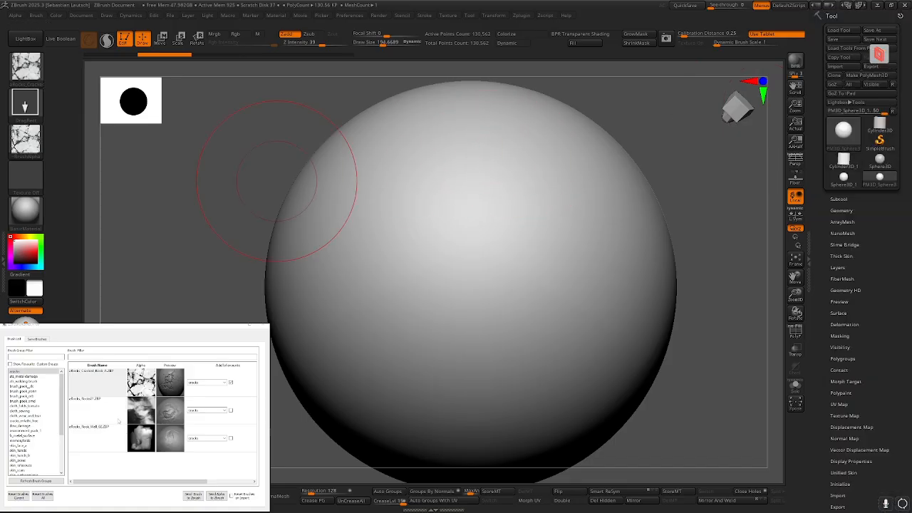
# Try a crack stamp on the sphere, undo it, and subdivide the mesh twice
pyautogui.moveTo(378, 227)
pyautogui.mouseDown()
pyautogui.moveTo(393, 256)
pyautogui.moveTo(454, 317)
pyautogui.moveTo(475, 306)
pyautogui.mouseUp()
pyautogui.hotkey('ctrl', 'z')
pyautogui.hotkey('ctrl', 'd')
pyautogui.hotkey('ctrl', 'd')
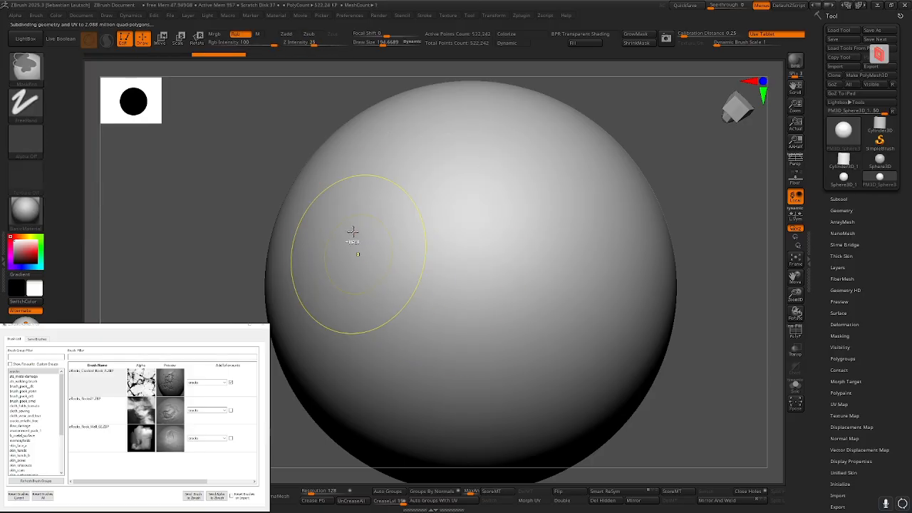
# Set the Z Intensity to 16 and stamp two patches of cracks side by side on the sphere's upper half
pyautogui.moveTo(362, 234); pyautogui.dragTo(383, 267)
pyautogui.hotkey('ctrl', 'z')
pyautogui.press('space')
pyautogui.moveTo(354, 205); pyautogui.dragTo(580, 183)
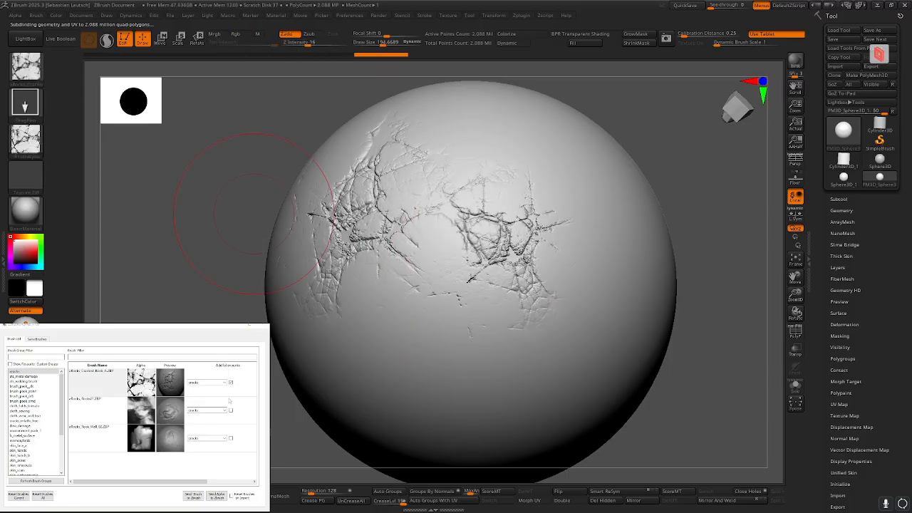
# Send the second brush in the rocks group to ZBrush and stamp a rock formation on the sphere below the cracks
pyautogui.click(91, 408)
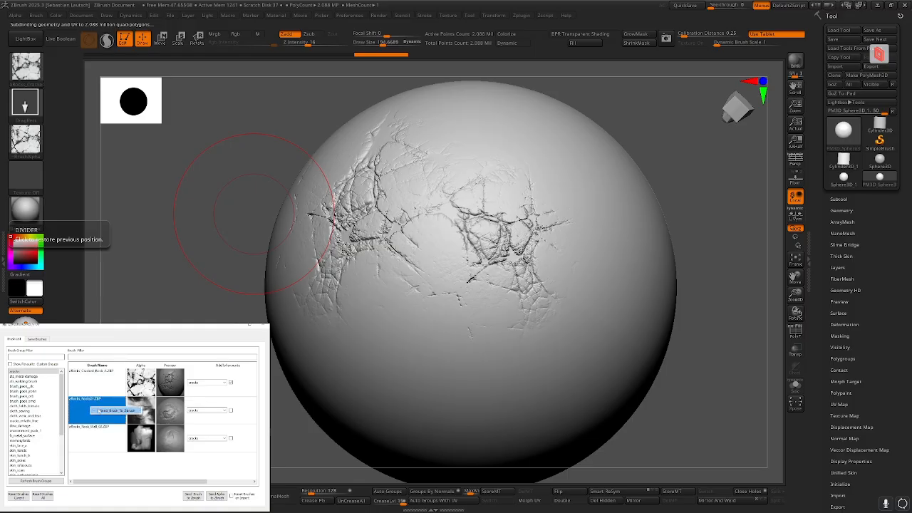
pyautogui.press('b')
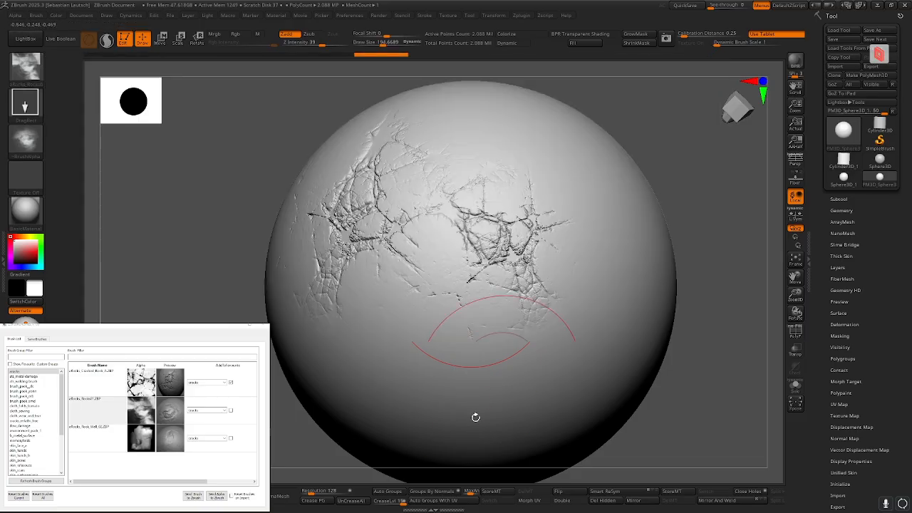
pyautogui.moveTo(475, 416)
pyautogui.mouseDown(button='right')
pyautogui.moveTo(399, 281)
pyautogui.moveTo(406, 277)
pyautogui.mouseUp(button='right')
pyautogui.moveTo(406, 277); pyautogui.dragTo(363, 285)
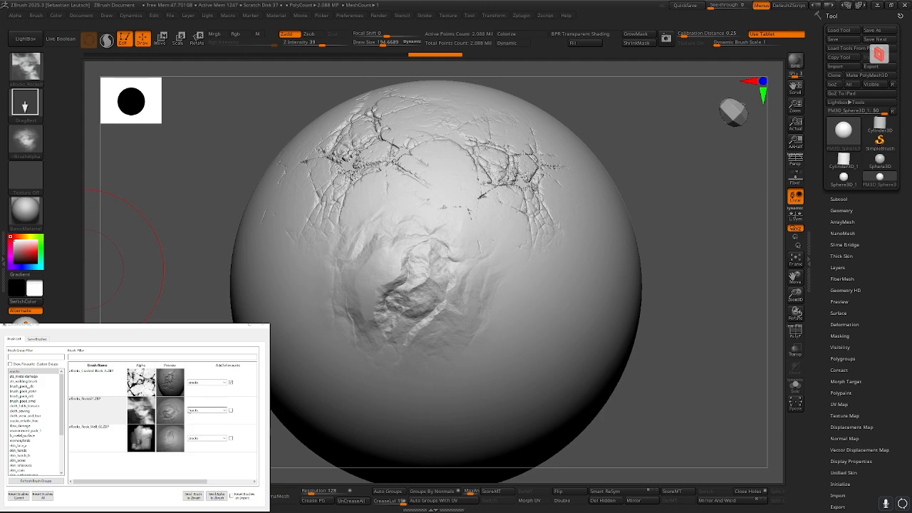
# Send the aRocks_Cracked_Rock_A brush to ZBrush again and stamp a patch of cracks to the right of the rock formation
pyautogui.click(114, 389)
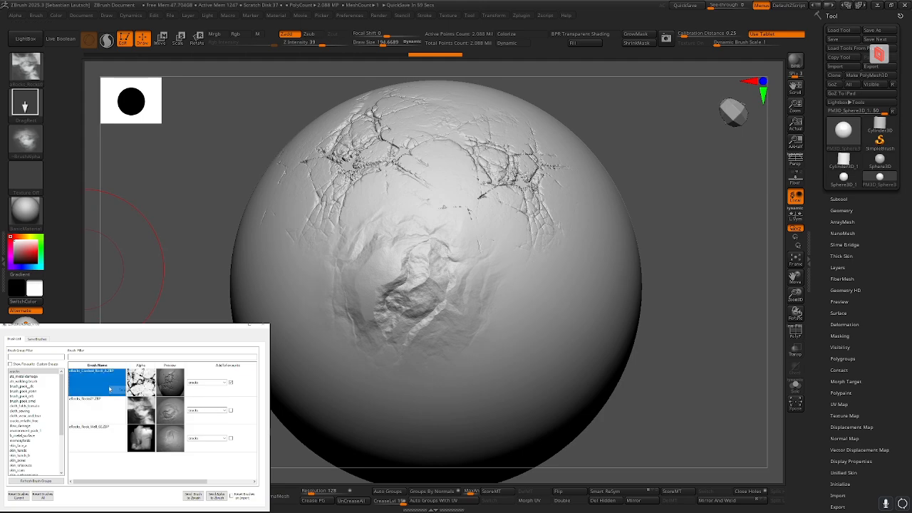
pyautogui.click(135, 390)
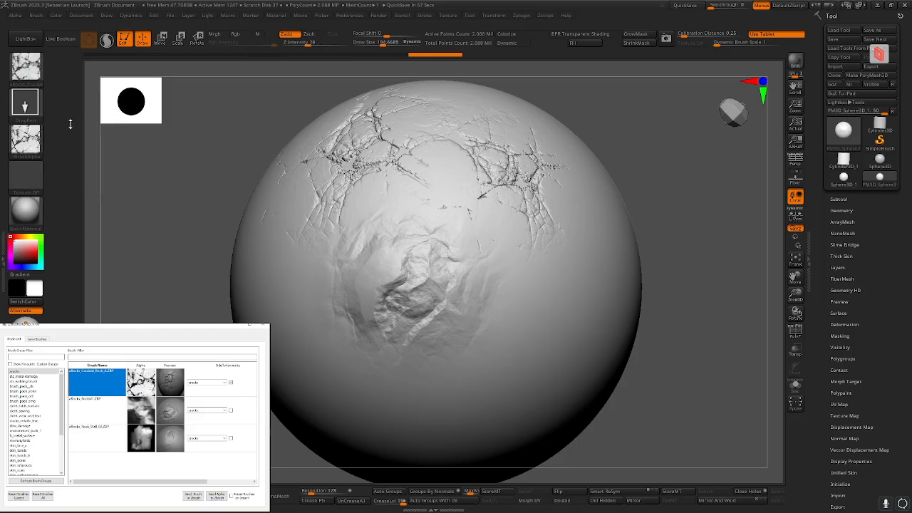
pyautogui.click(26, 67)
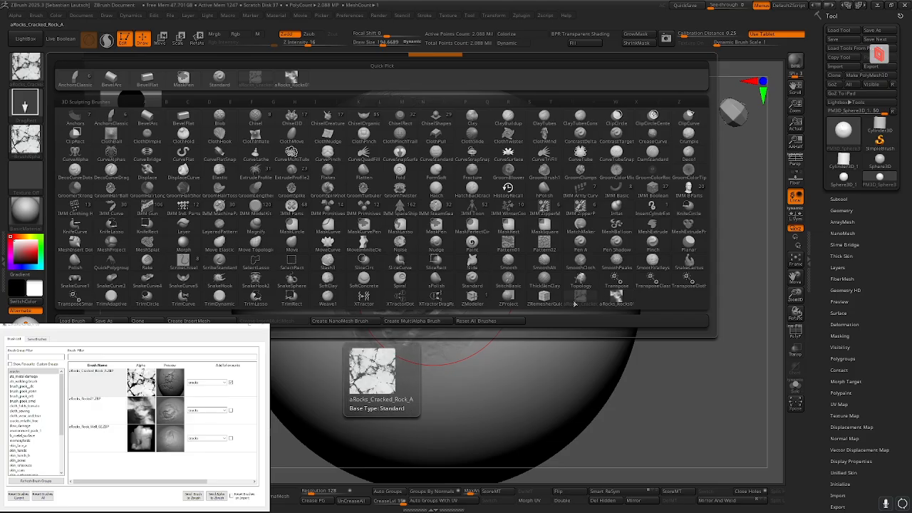
pyautogui.click(575, 298)
pyautogui.moveTo(423, 387); pyautogui.dragTo(476, 334, button='right')
pyautogui.moveTo(583, 307); pyautogui.dragTo(629, 321)
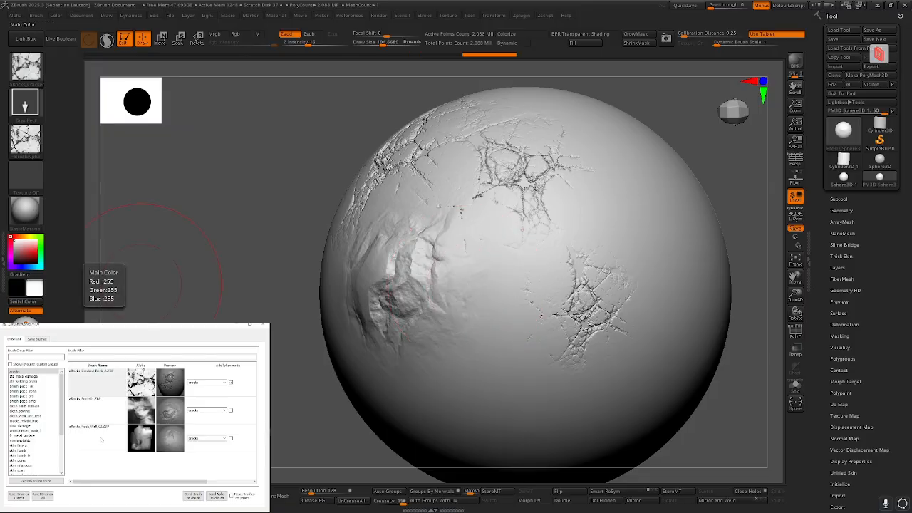
# Send the third brush in the rocks group to ZBrush and stamp a rock surface above the newest cracks
pyautogui.click(101, 436)
pyautogui.moveTo(600, 251); pyautogui.dragTo(560, 301, button='right')
pyautogui.moveTo(639, 201); pyautogui.dragTo(687, 276)
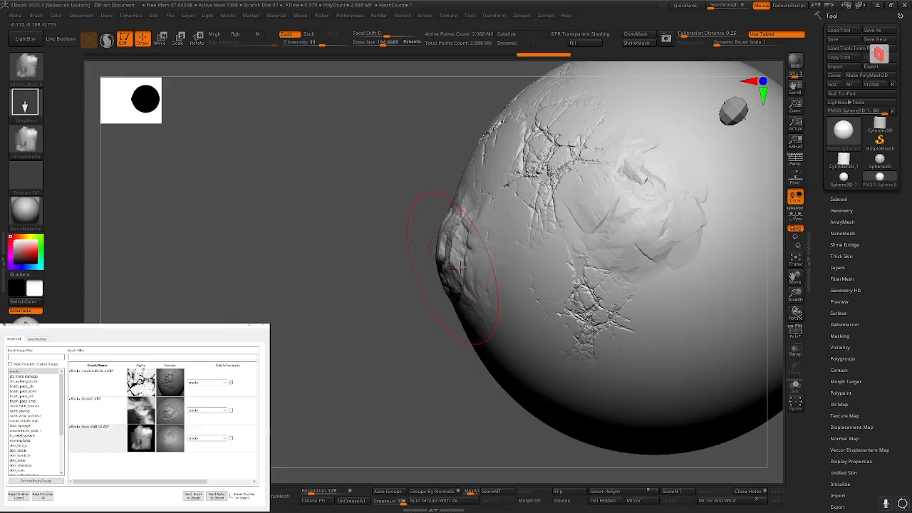
# Send only the cracked rock brush's alpha to ZBrush, and switch the active brush to Standard
pyautogui.moveTo(401, 262); pyautogui.dragTo(475, 259)
pyautogui.moveTo(292, 261); pyautogui.dragTo(364, 260)
pyautogui.moveTo(317, 235)
pyautogui.keyDown('alt'); pyautogui.mouseDown(button='right')
pyautogui.moveTo(377, 242)
pyautogui.moveTo(332, 228)
pyautogui.moveTo(318, 242)
pyautogui.moveTo(317, 232)
pyautogui.moveTo(335, 234)
pyautogui.moveTo(337, 211)
pyautogui.moveTo(385, 243)
pyautogui.moveTo(348, 247)
pyautogui.moveTo(374, 256)
pyautogui.mouseUp(button='right'); pyautogui.keyUp('alt')
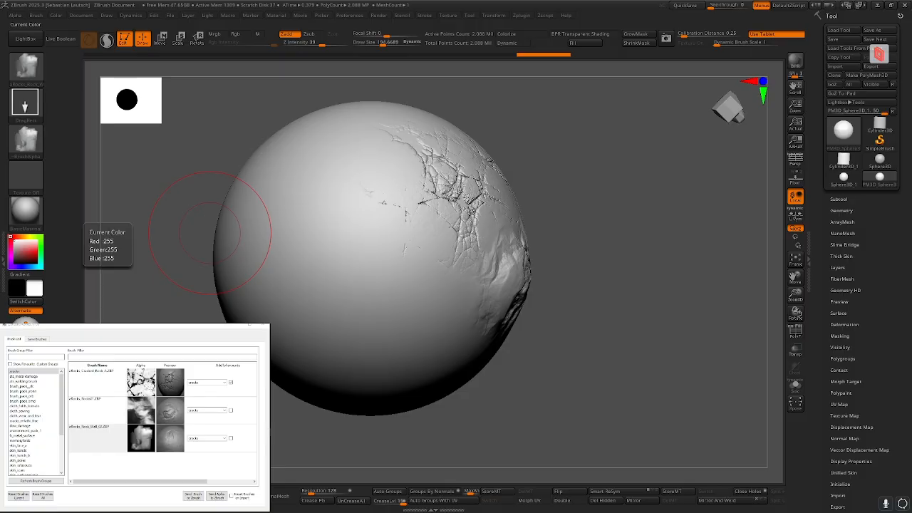
pyautogui.rightClick(142, 386)
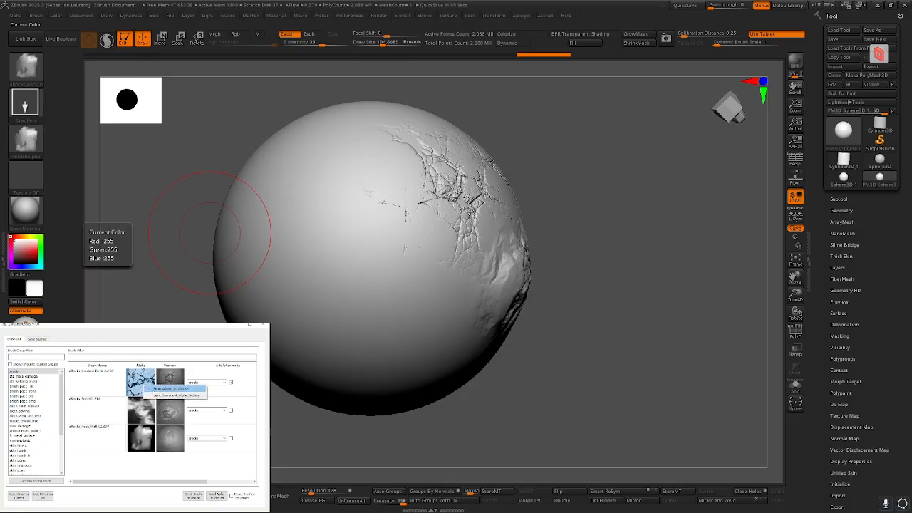
pyautogui.click(154, 391)
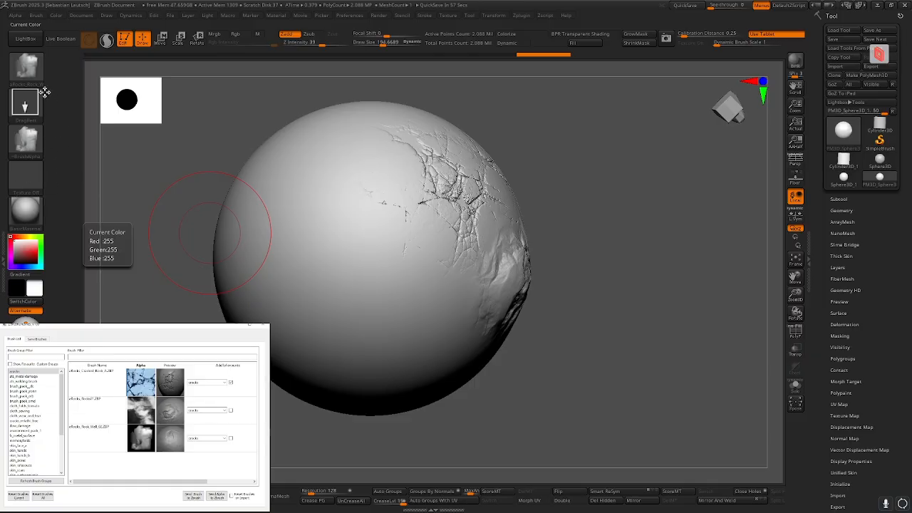
pyautogui.press('b')
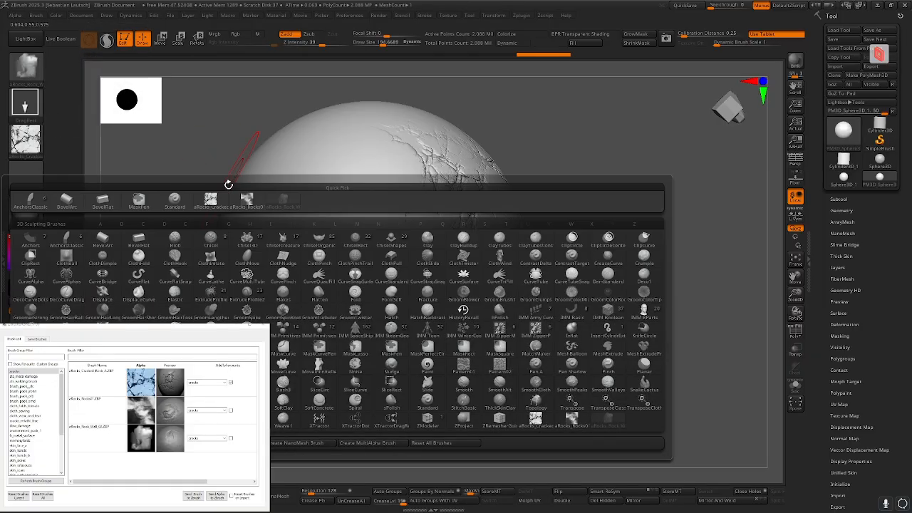
pyautogui.press('s')
pyautogui.press('t')
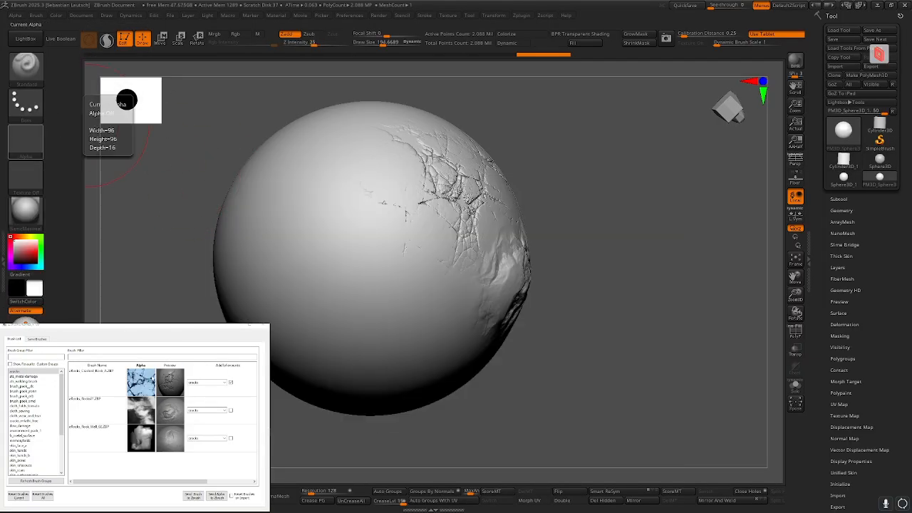
# Send the cracked rock alpha to the Standard brush and stamp cracks on the sphere's untouched side, beside the earlier cracks
pyautogui.rightClick(149, 374)
pyautogui.click(168, 388)
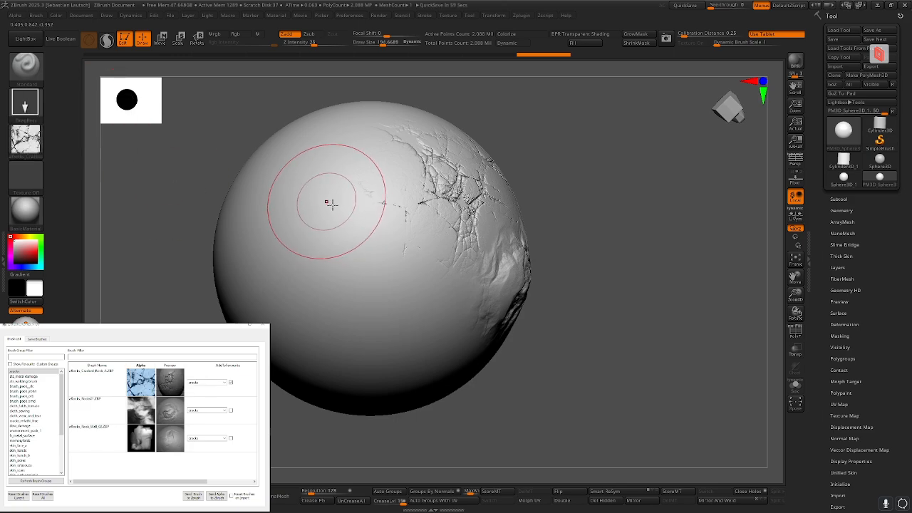
pyautogui.moveTo(332, 205); pyautogui.dragTo(366, 198, button='right')
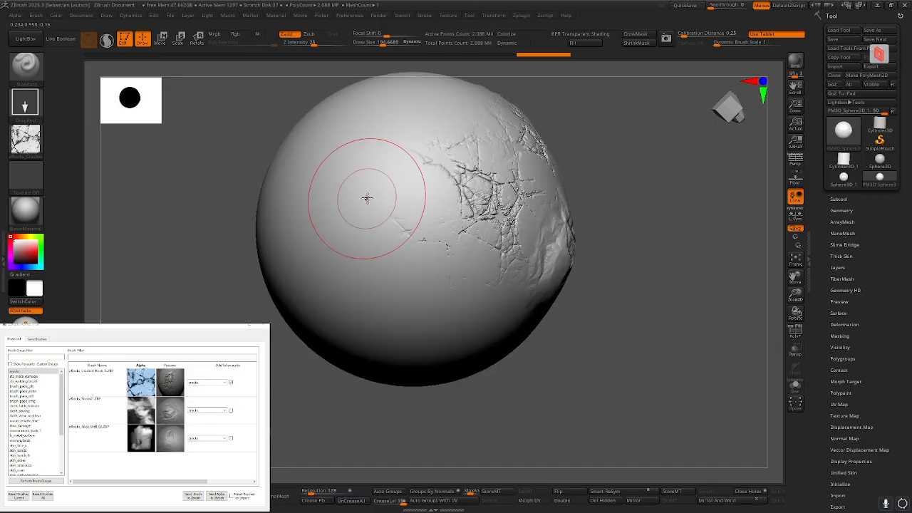
pyautogui.press('space')
pyautogui.moveTo(357, 198); pyautogui.dragTo(433, 235)
# Send the second rocks brush's alpha to ZBrush and check it in the alpha library
pyautogui.rightClick(145, 416)
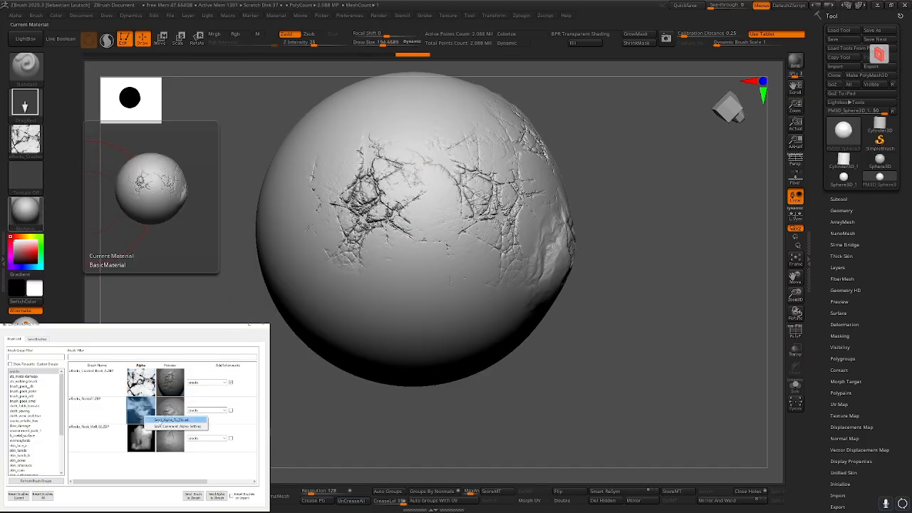
pyautogui.click(176, 420)
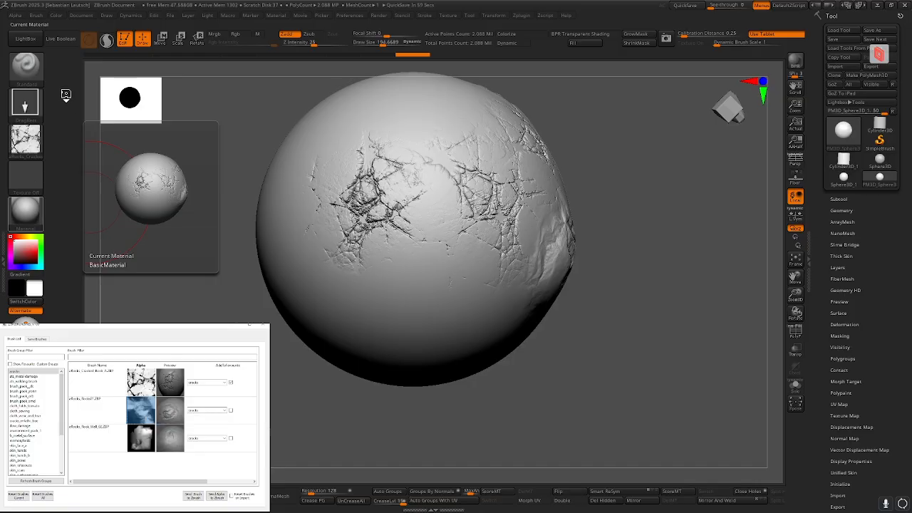
pyautogui.click(25, 139)
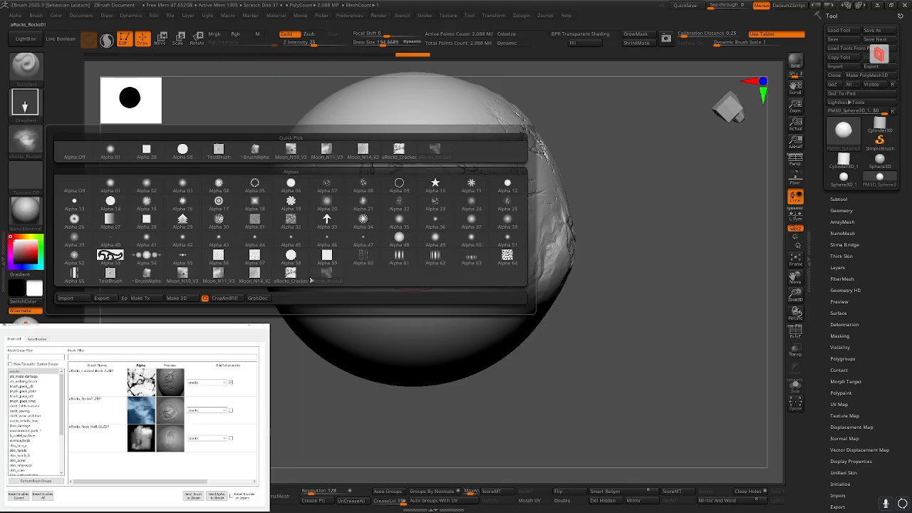
pyautogui.moveTo(297, 281)
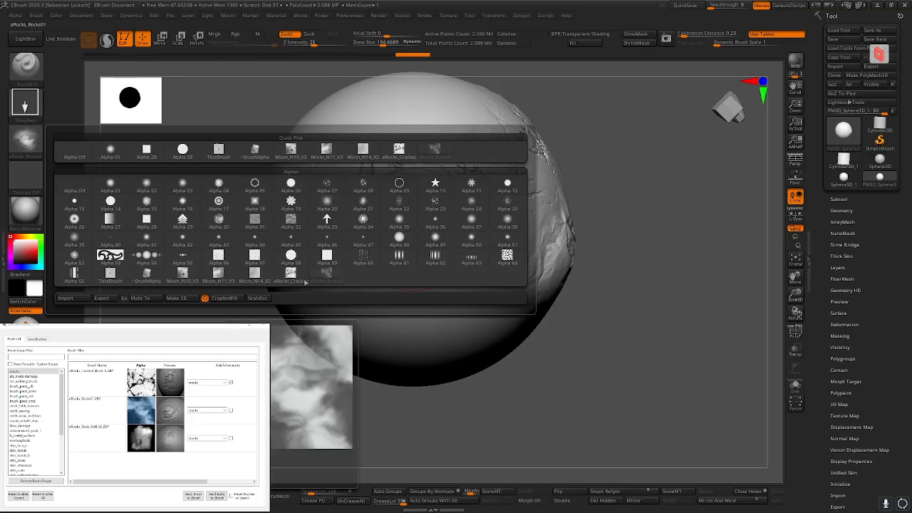
# Send the cracked rock alpha to ZBrush again and stamp a patch of cracks on the sphere's lower half
pyautogui.rightClick(148, 382)
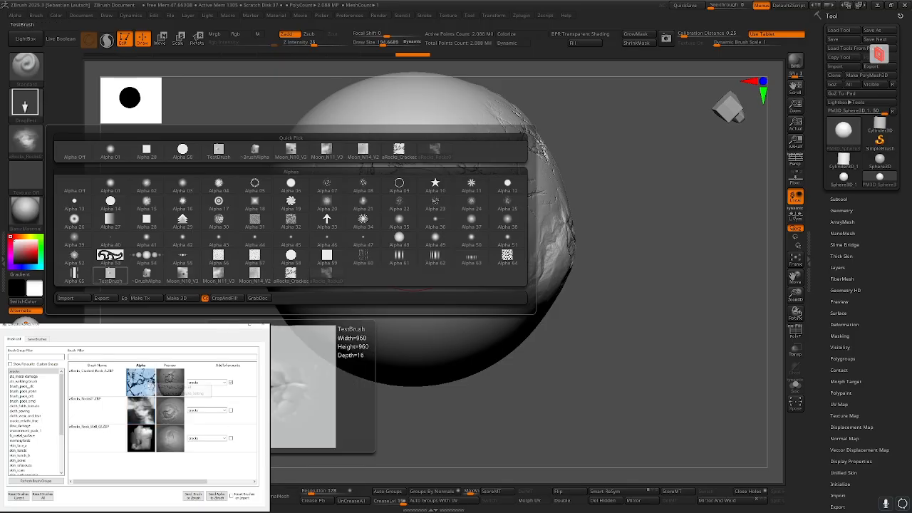
pyautogui.click(155, 389)
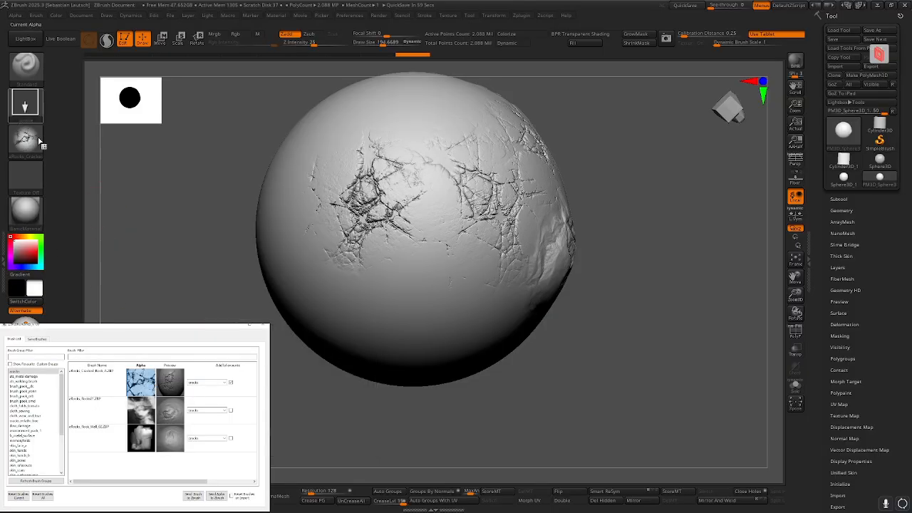
pyautogui.click(25, 139)
pyautogui.moveTo(400, 292); pyautogui.dragTo(449, 281)
# Choose the aRocks_Rocks01 alpha from the alpha library and stamp a rock formation on the sphere beside the cracks
pyautogui.click(24, 145)
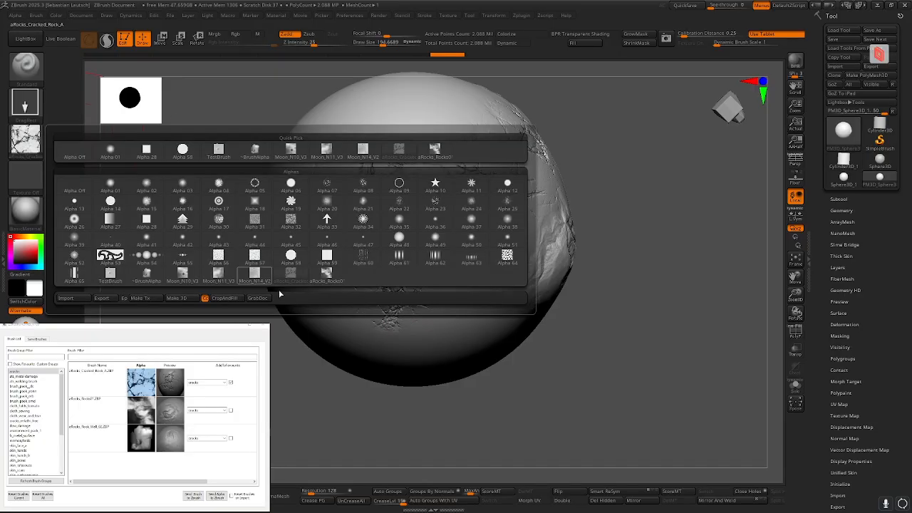
pyautogui.click(315, 278)
pyautogui.moveTo(316, 270); pyautogui.dragTo(420, 258, button='right')
pyautogui.moveTo(280, 262); pyautogui.dragTo(349, 300)
# Reload the cracked rock alpha from the brush list and stamp cracks above the new rock formation
pyautogui.doubleClick(140, 381)
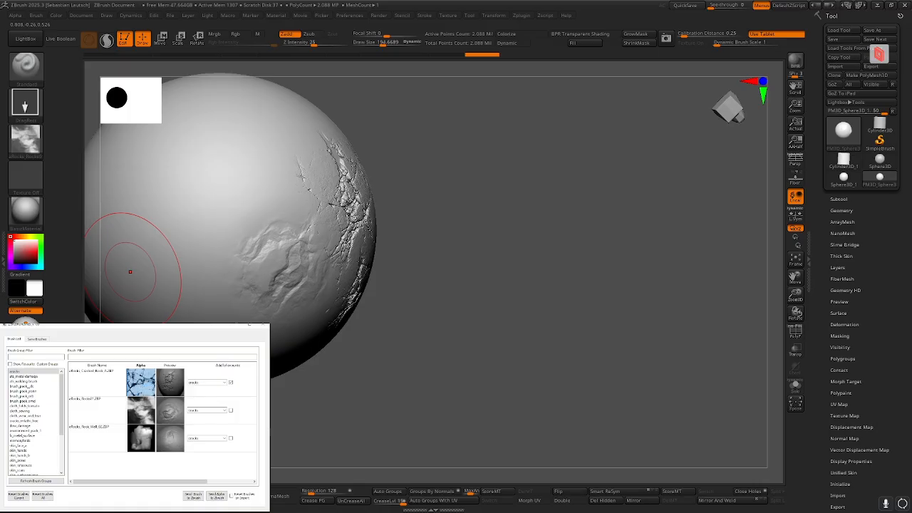
pyautogui.moveTo(276, 213); pyautogui.dragTo(285, 265, button='right')
pyautogui.moveTo(268, 216); pyautogui.dragTo(307, 258)
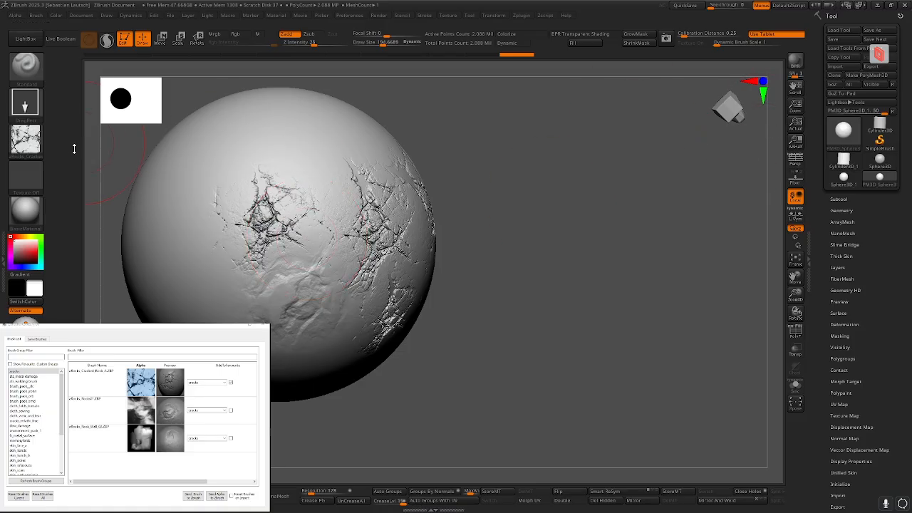
# Dock the Alpha palette above the Tool palette, and stamp a rock formation above the cracks with the second rocks brush's alpha
pyautogui.click(22, 17)
pyautogui.click(12, 25)
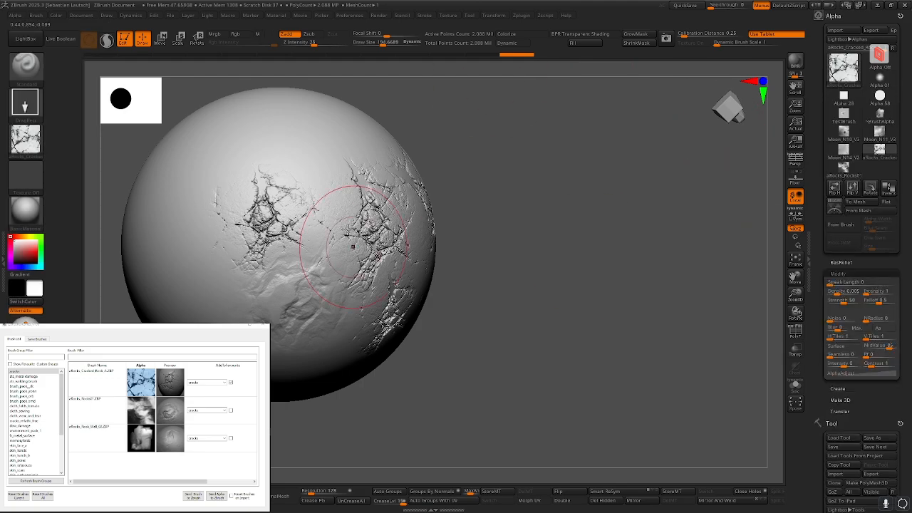
pyautogui.rightClick(143, 411)
pyautogui.click(171, 414)
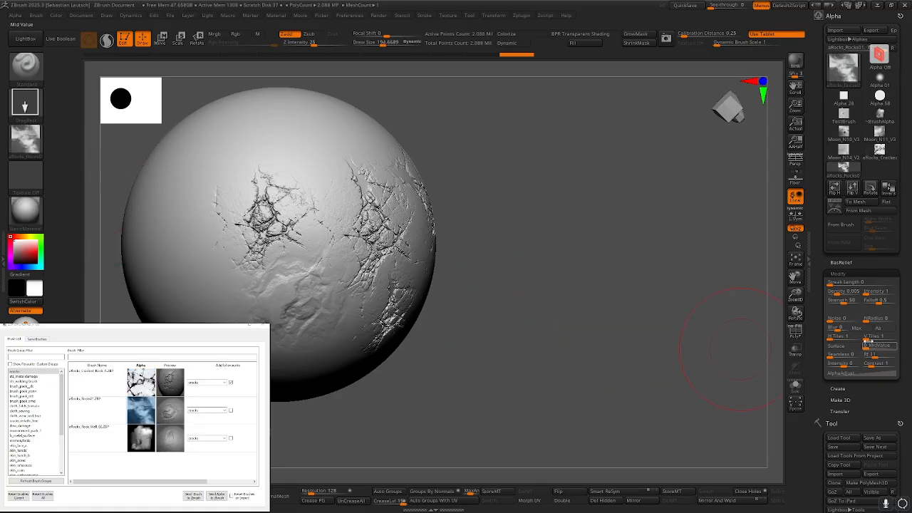
pyautogui.keyDown('alt'); pyautogui.moveTo(282, 168); pyautogui.dragTo(357, 234, button='right'); pyautogui.keyUp('alt')
pyautogui.moveTo(315, 201); pyautogui.dragTo(276, 229)
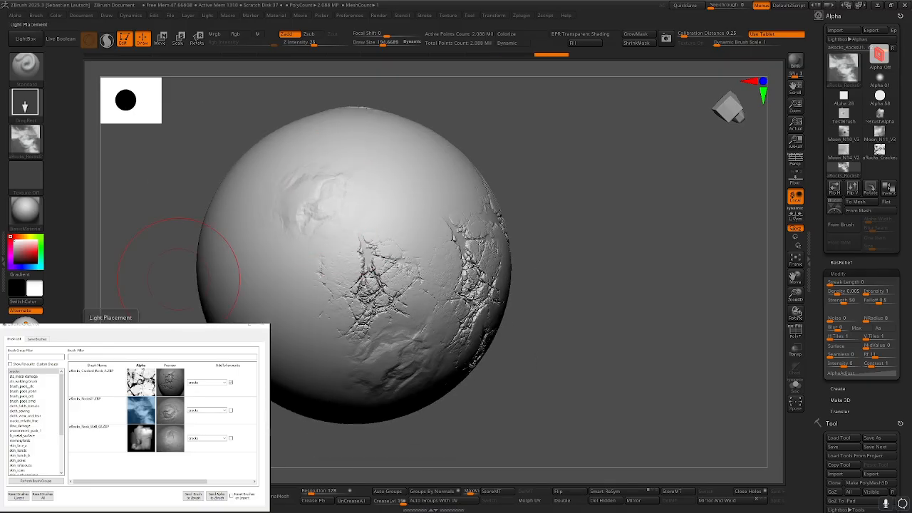
# Send the cracked rock alpha back to ZBrush and view its enlarged preview in the brush list
pyautogui.rightClick(140, 382)
pyautogui.click(171, 387)
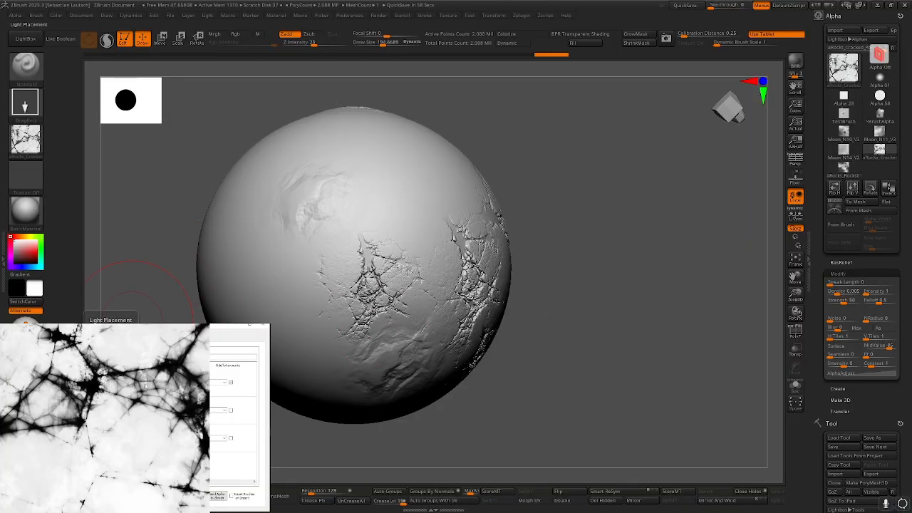
pyautogui.moveTo(168, 383)
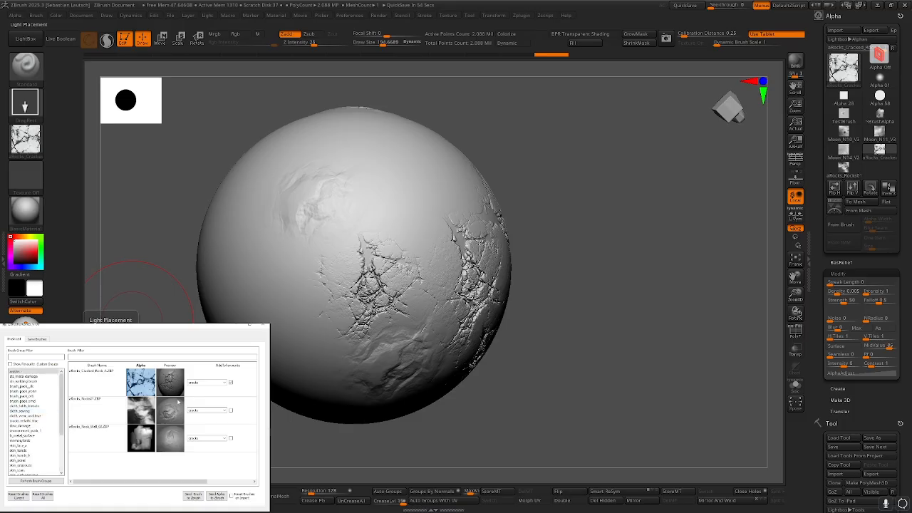
# Select the test brush group and send its test brush to ZBrush
pyautogui.scroll(-5, 46, 392)
pyautogui.click(15, 455)
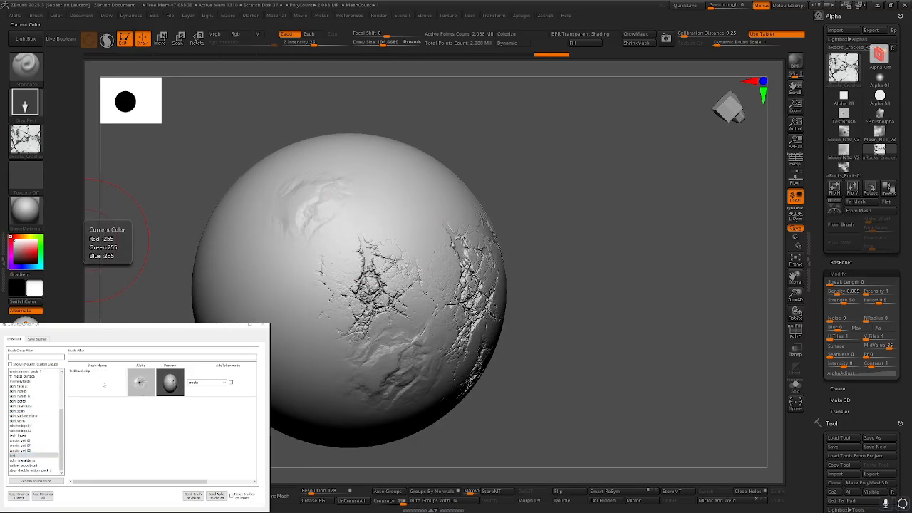
pyautogui.rightClick(102, 382)
pyautogui.click(114, 386)
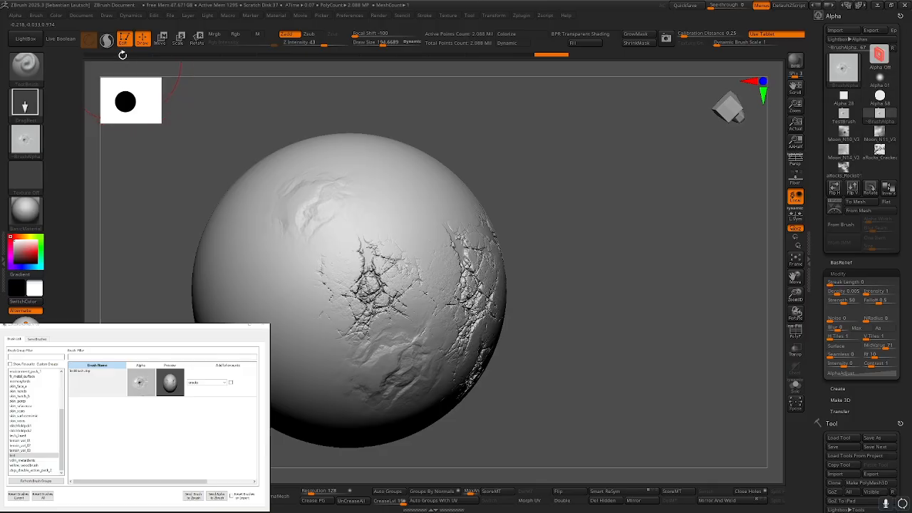
# Revert the sphere to its smooth state in the undo history and subdivide the mesh twice
pyautogui.click(100, 54)
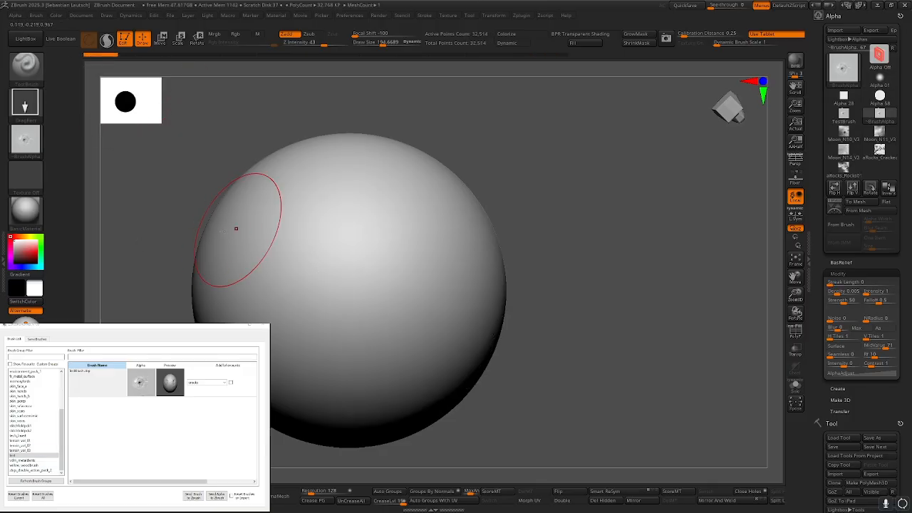
pyautogui.moveTo(346, 227); pyautogui.dragTo(377, 234, button='right')
pyautogui.moveTo(264, 241)
pyautogui.mouseDown(button='right')
pyautogui.moveTo(246, 245)
pyautogui.moveTo(271, 247)
pyautogui.mouseUp(button='right')
pyautogui.hotkey('ctrl', 'd')
pyautogui.hotkey('ctrl', 'd')
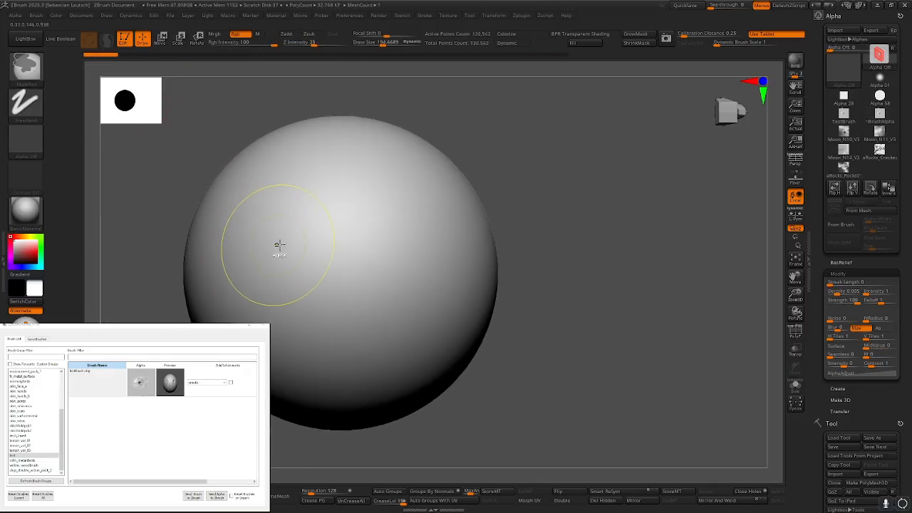
# Stamp the test brush's cracked crater onto the smooth sphere and inspect the detail up close
pyautogui.moveTo(288, 236); pyautogui.dragTo(285, 319)
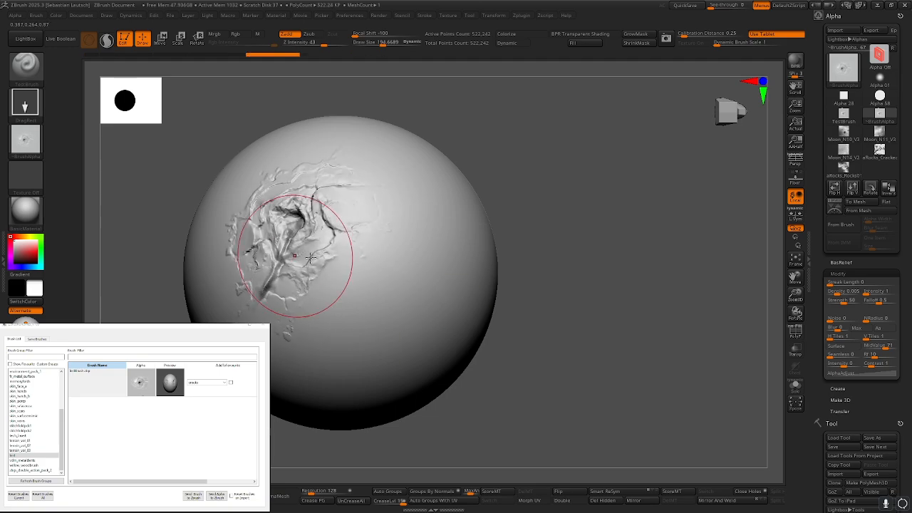
pyautogui.moveTo(292, 252); pyautogui.dragTo(312, 244, button='right')
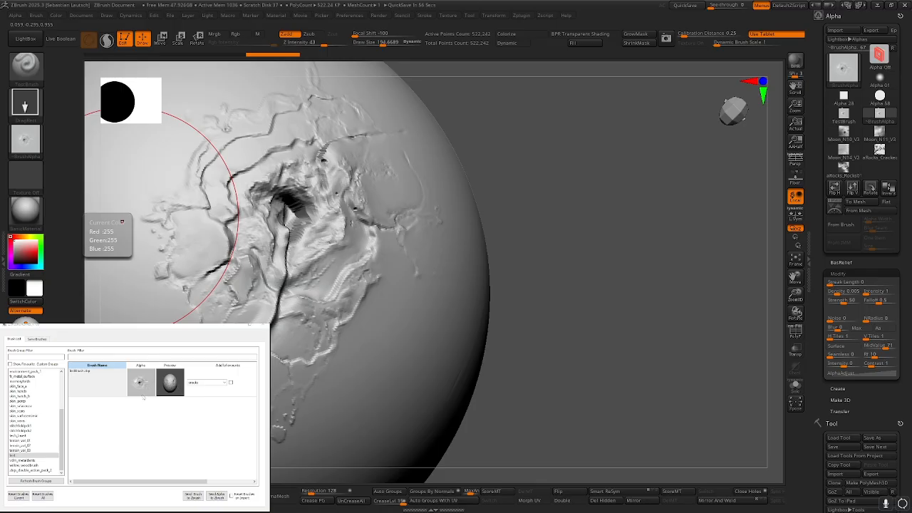
# Check the options available for the test brush's preview and alpha images in the brush list
pyautogui.rightClick(168, 383)
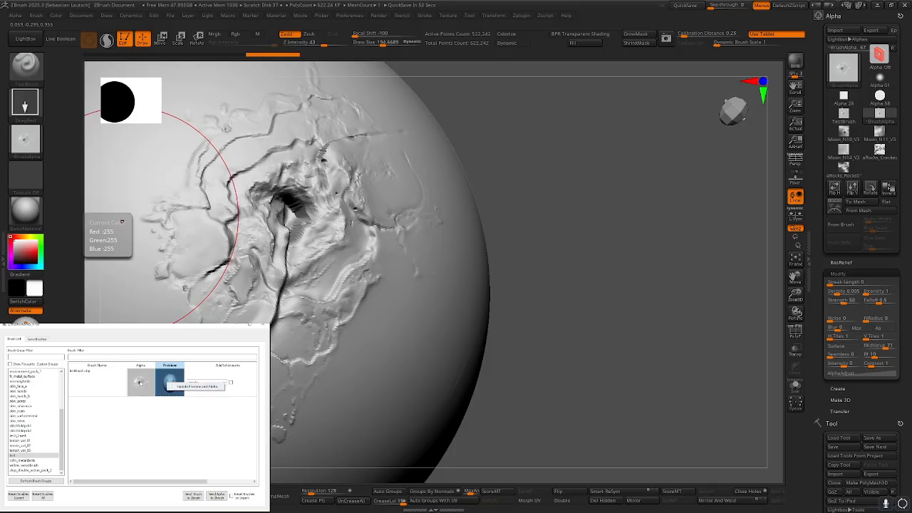
pyautogui.rightClick(140, 382)
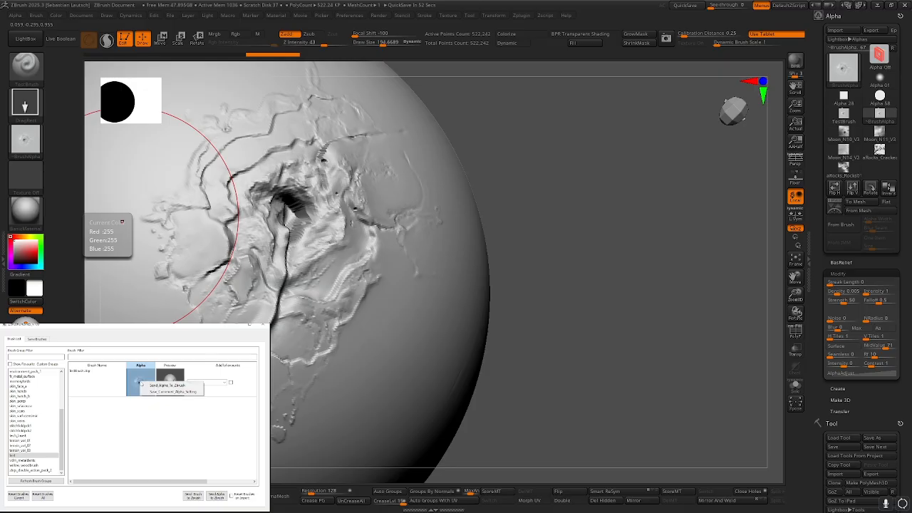
pyautogui.click(148, 434)
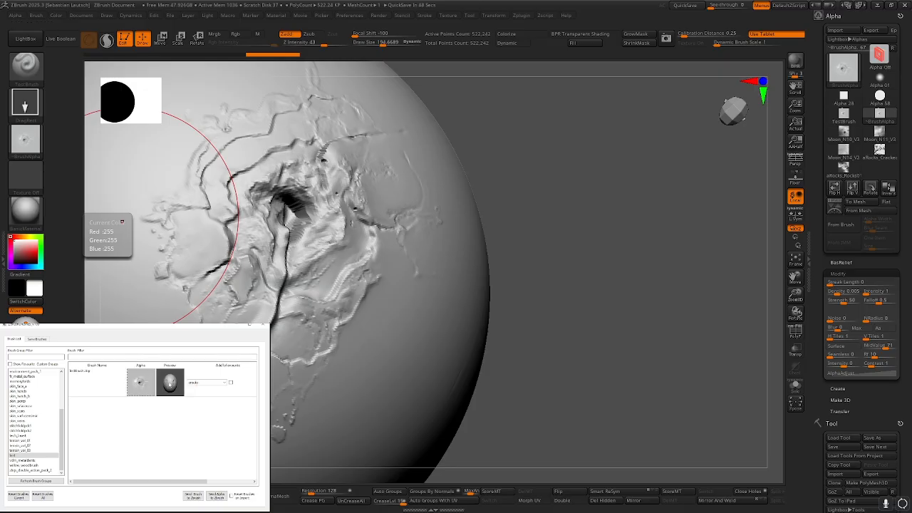
# Update the test brush's preview and alpha from the current ZBrush document and reload its group in the brush list
pyautogui.rightClick(172, 384)
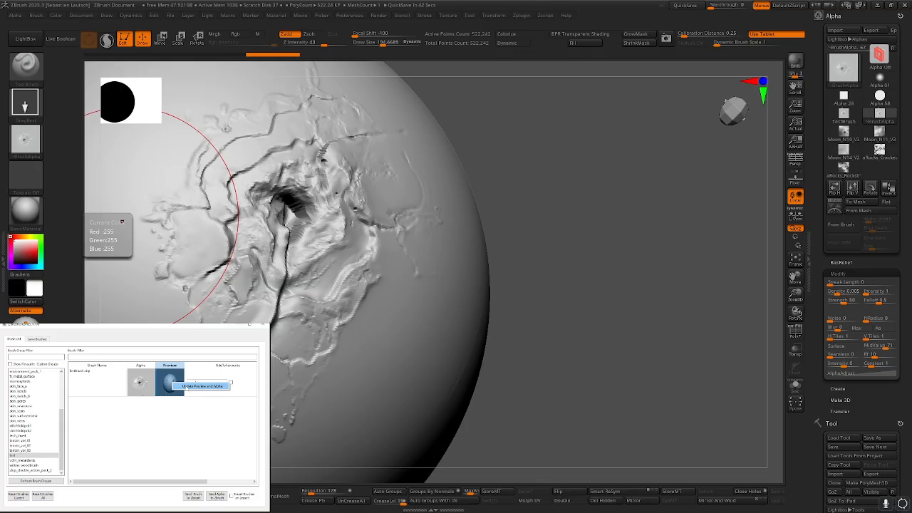
pyautogui.click(200, 385)
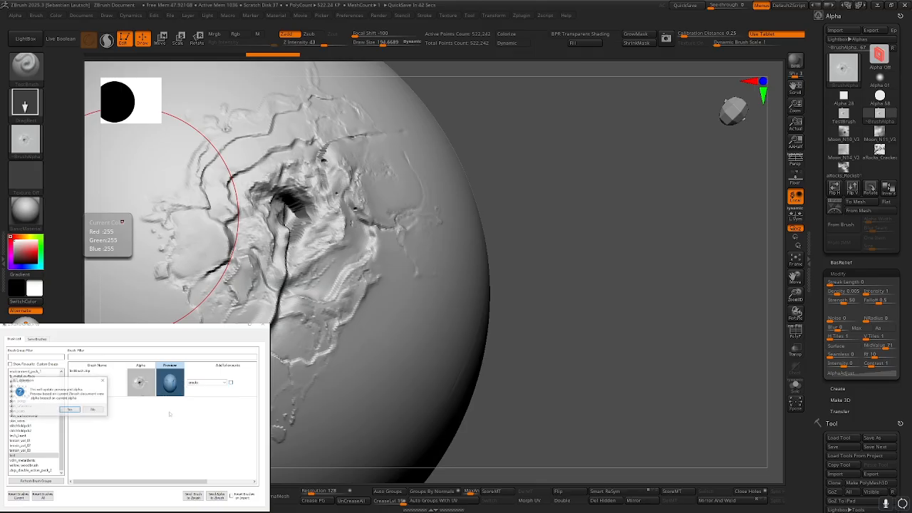
pyautogui.click(71, 411)
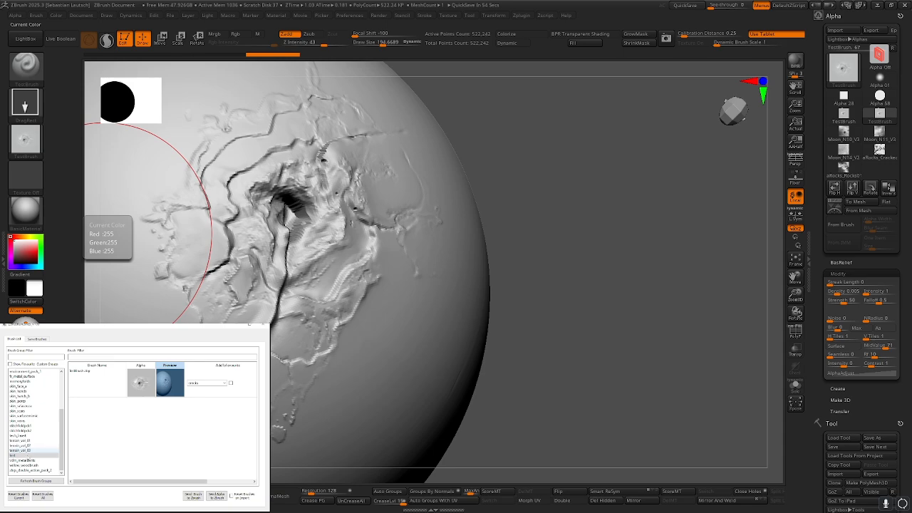
pyautogui.click(28, 450)
pyautogui.click(26, 455)
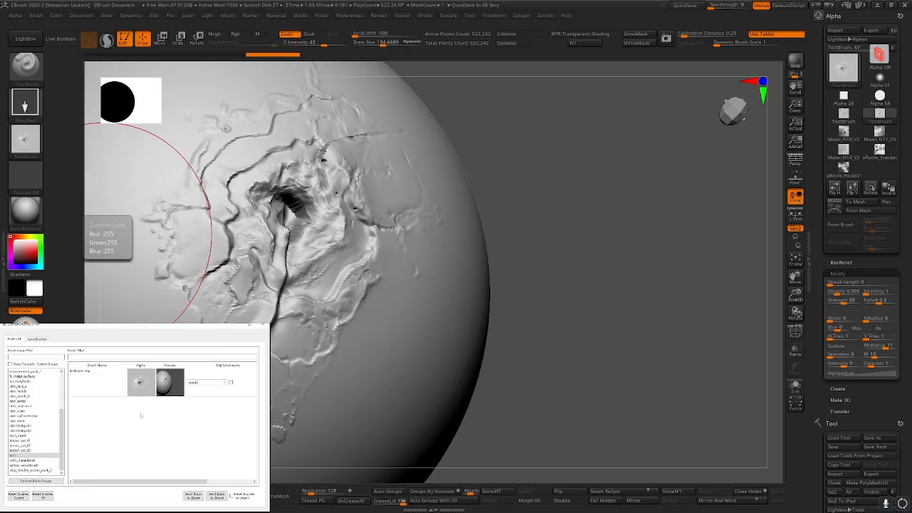
# Show only the favourite custom groups and browse the brushes stored in the newGRP, cracks and terrain favourites groups
pyautogui.scroll(3, 37, 408)
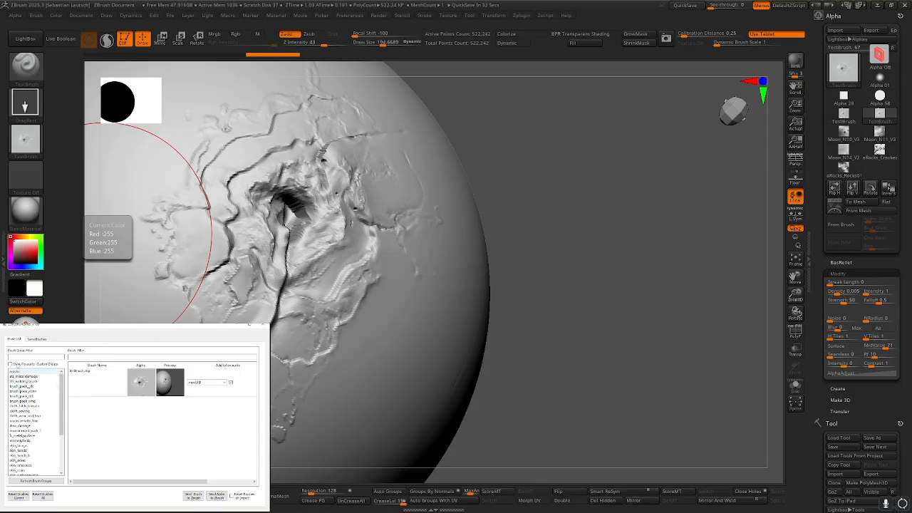
pyautogui.click(9, 364)
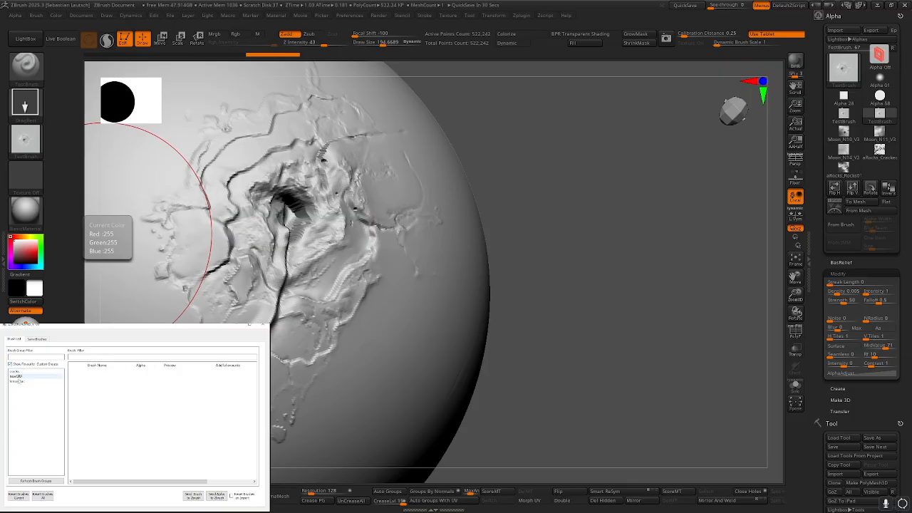
pyautogui.click(19, 375)
pyautogui.click(18, 381)
pyautogui.press('Up')
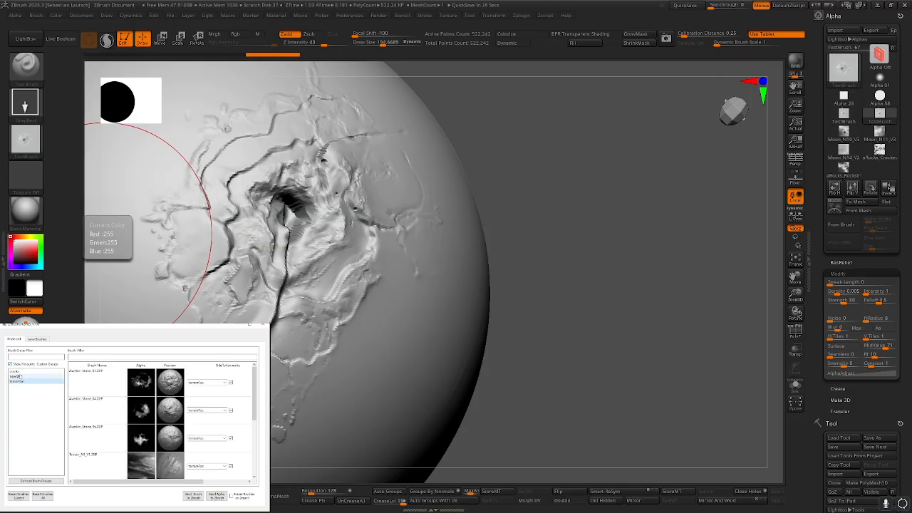
pyautogui.press('Up')
pyautogui.click(21, 382)
pyautogui.click(22, 371)
pyautogui.click(22, 376)
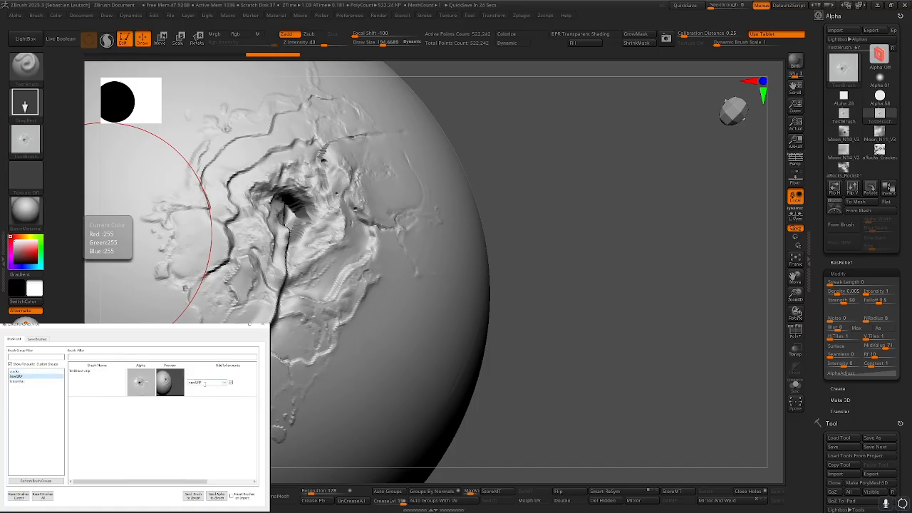
pyautogui.click(27, 382)
pyautogui.click(28, 377)
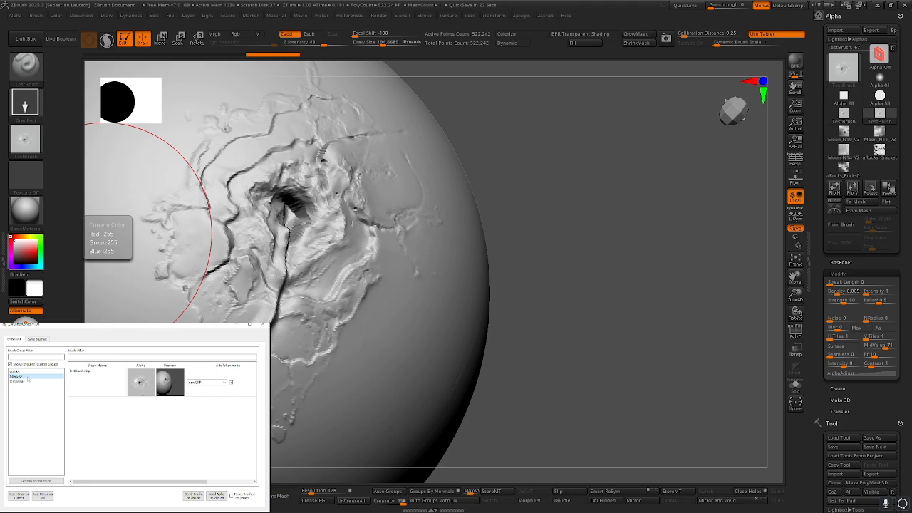
# Move the first stone brush from the terrain favourites group to the newGRP group and check both groups
pyautogui.click(223, 383)
pyautogui.click(224, 382)
pyautogui.click(29, 383)
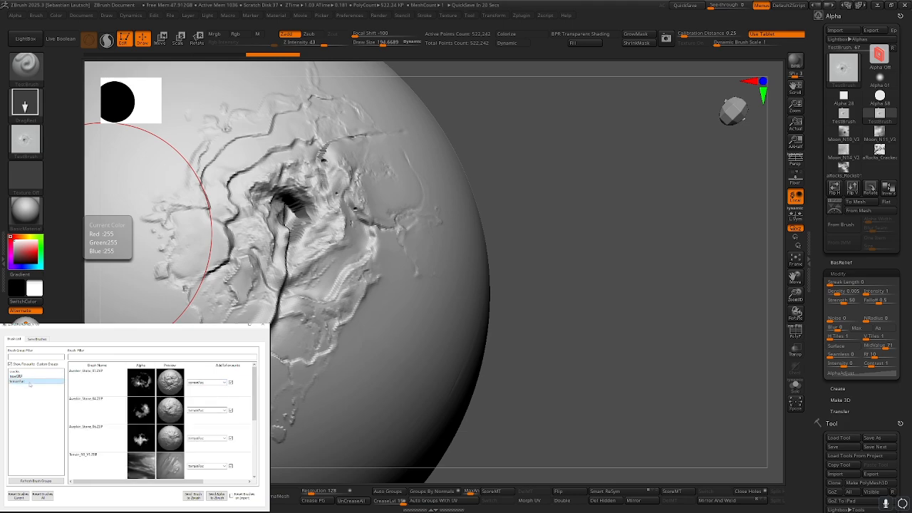
pyautogui.click(225, 385)
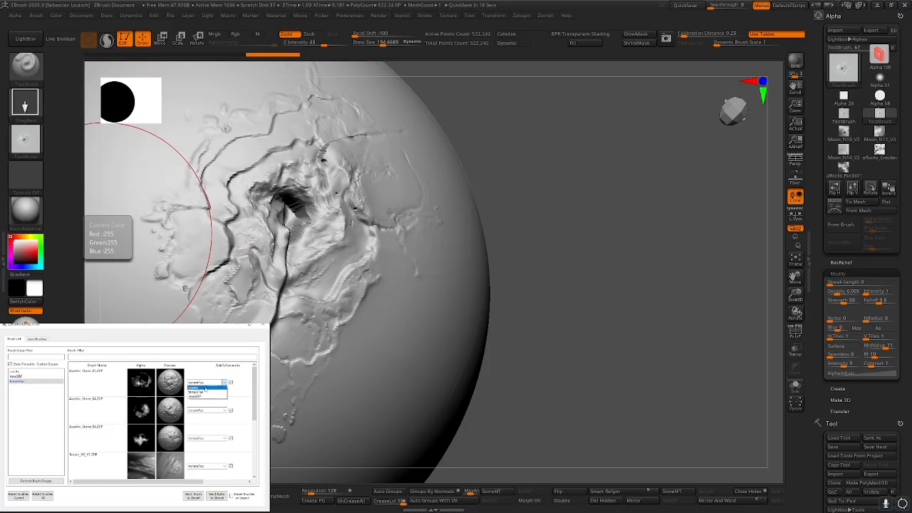
pyautogui.click(206, 396)
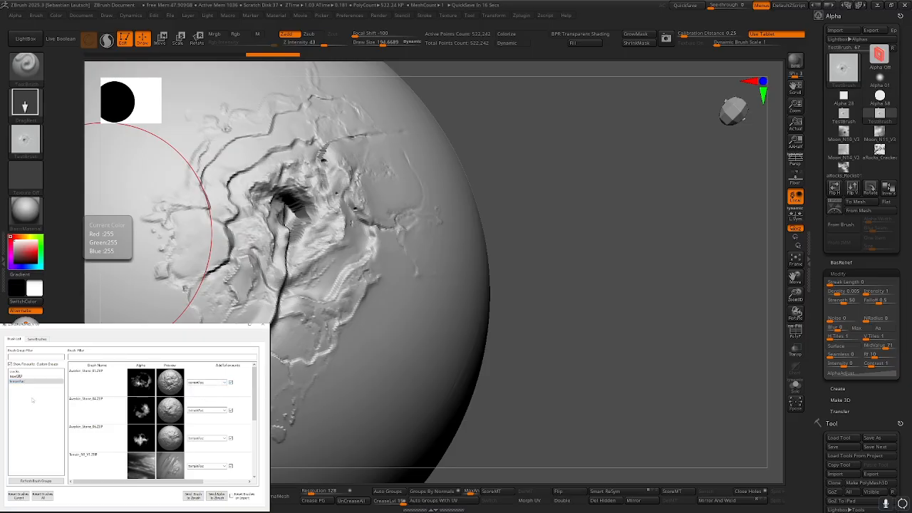
pyautogui.click(21, 376)
pyautogui.click(21, 381)
pyautogui.click(21, 376)
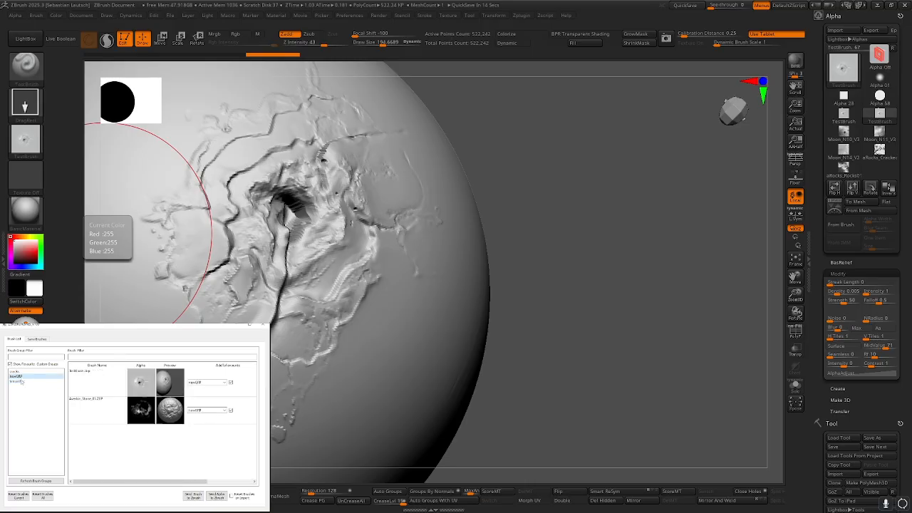
# Remove both brushes from the newGRP favourites group
pyautogui.click(21, 381)
pyautogui.click(23, 377)
pyautogui.click(230, 382)
pyautogui.click(230, 382)
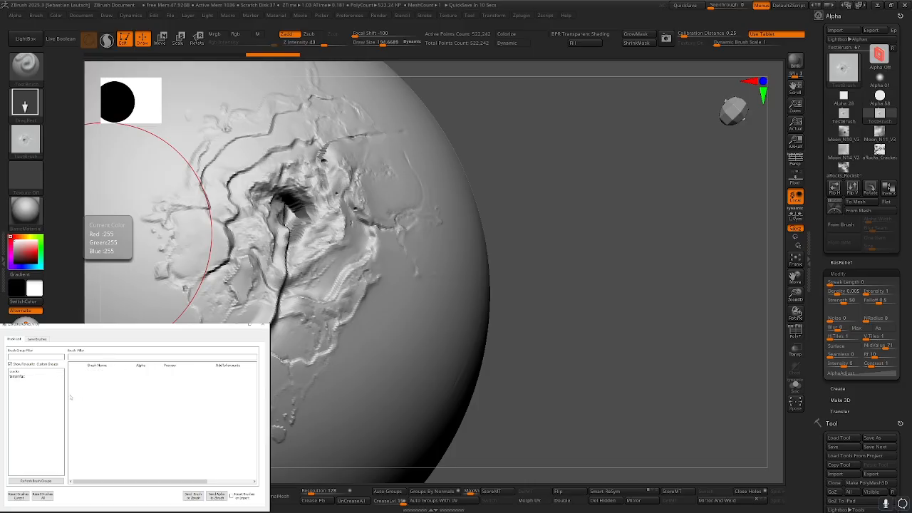
# Remove all brushes from the terrain favourites group one by one
pyautogui.click(17, 376)
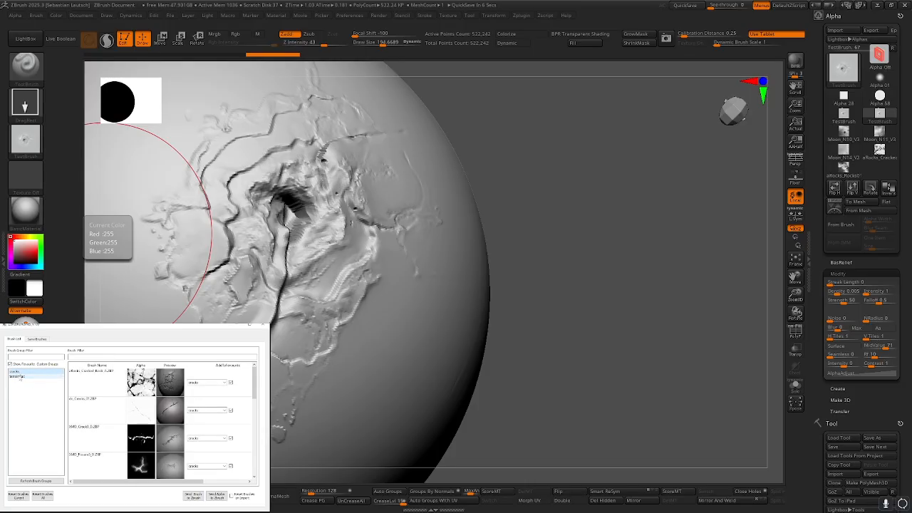
pyautogui.click(230, 383)
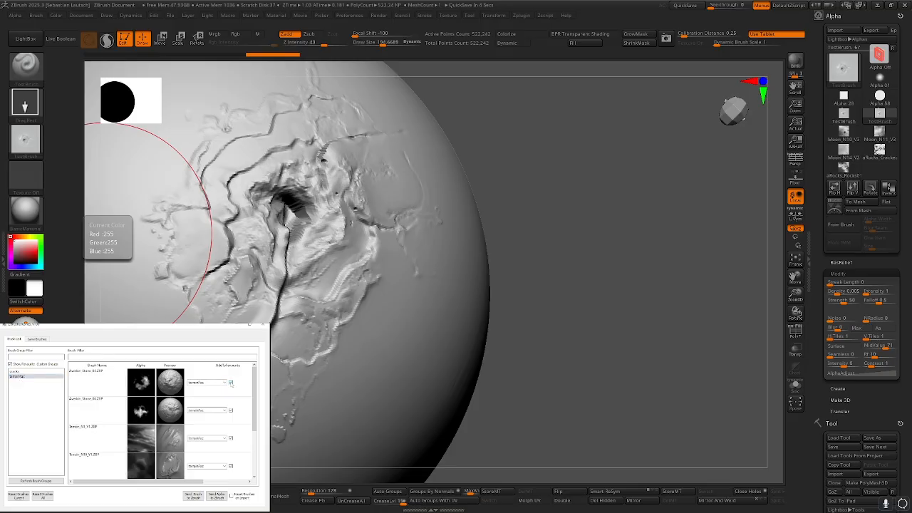
pyautogui.click(231, 383)
pyautogui.click(230, 383)
pyautogui.click(230, 382)
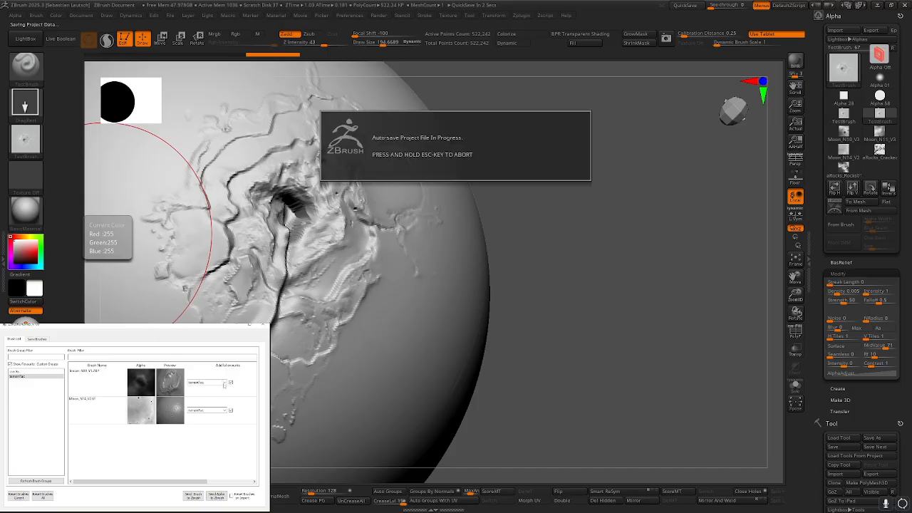
pyautogui.click(224, 383)
pyautogui.click(208, 389)
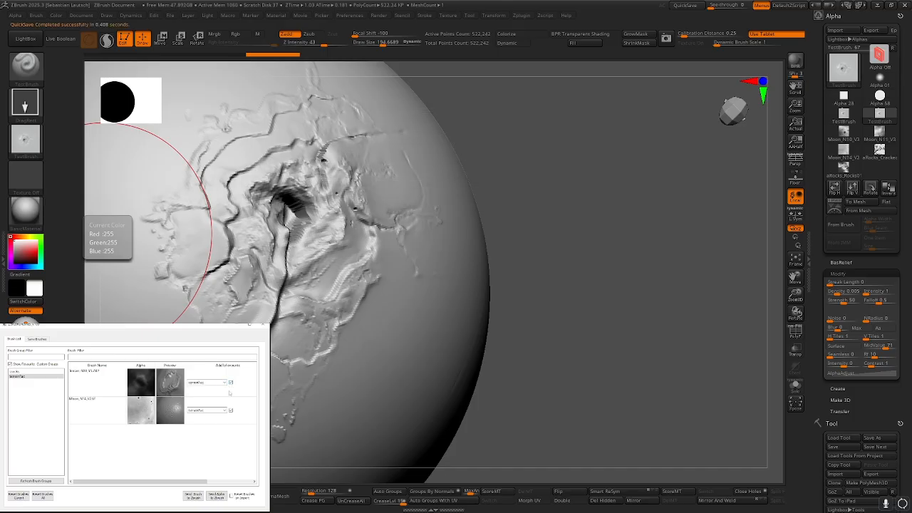
pyautogui.click(214, 416)
pyautogui.click(231, 411)
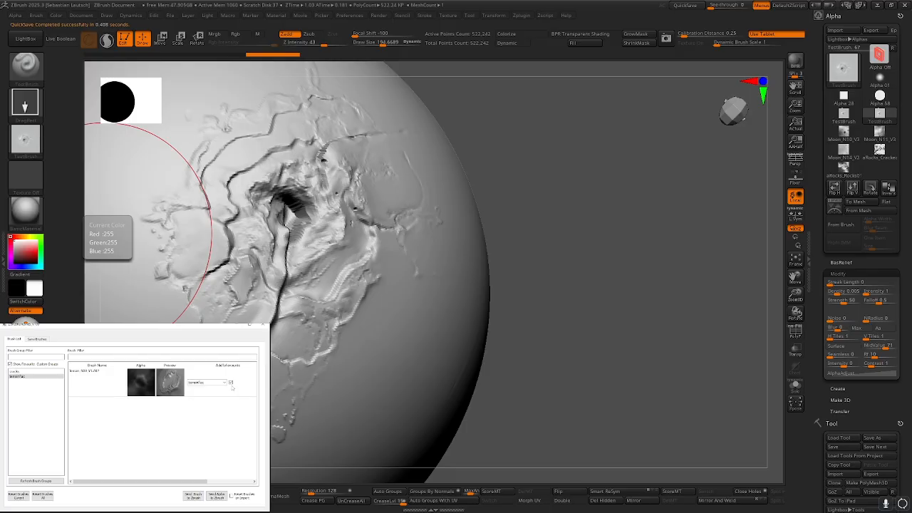
pyautogui.click(231, 382)
# Remove every brush from the cracks favourites group
pyautogui.click(24, 372)
pyautogui.click(231, 382)
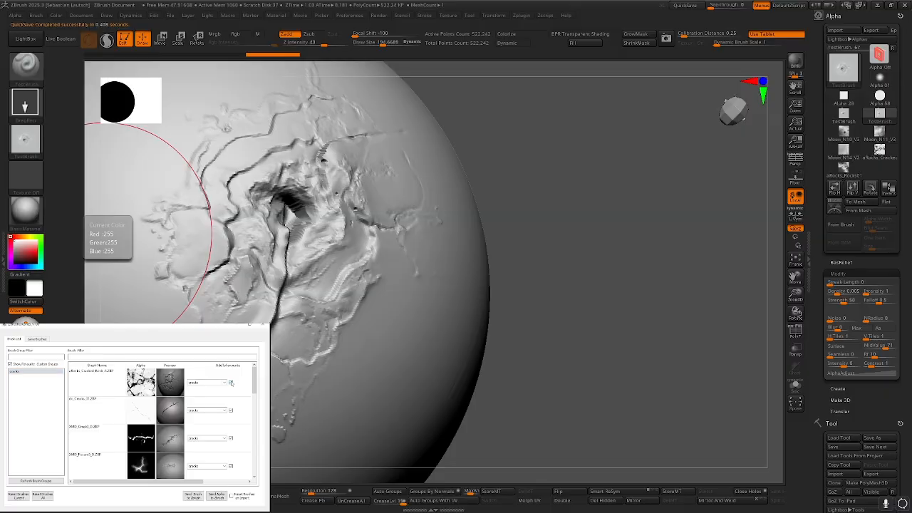
pyautogui.click(231, 382)
pyautogui.click(230, 383)
pyautogui.click(231, 383)
pyautogui.click(231, 383)
pyautogui.click(230, 383)
pyautogui.click(231, 383)
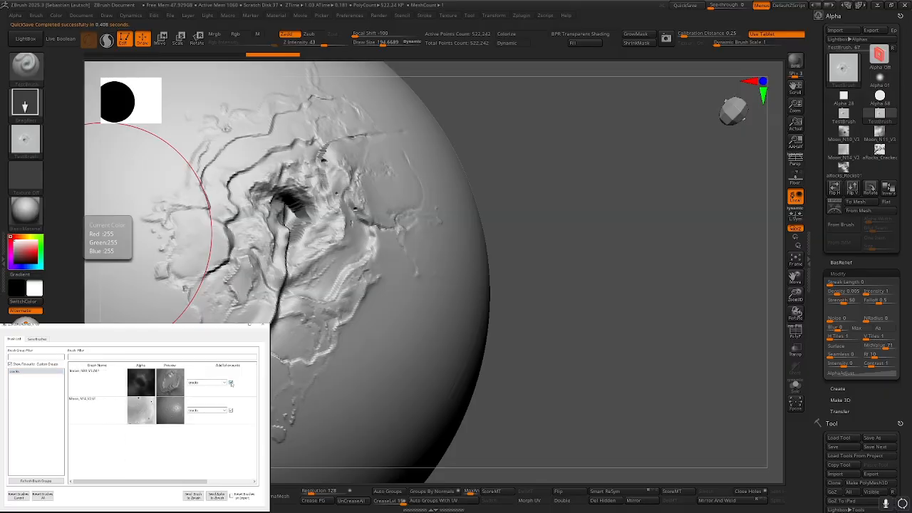
pyautogui.click(231, 383)
pyautogui.click(231, 383)
# Show all brush groups again and examine the send and alpha setting options for entries in the terrain and tech groups
pyautogui.click(9, 364)
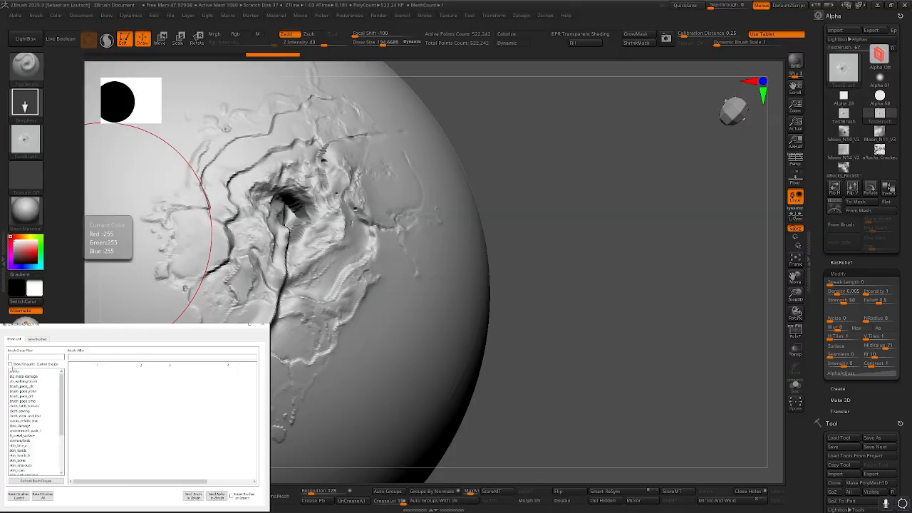
pyautogui.scroll(-10, 32, 427)
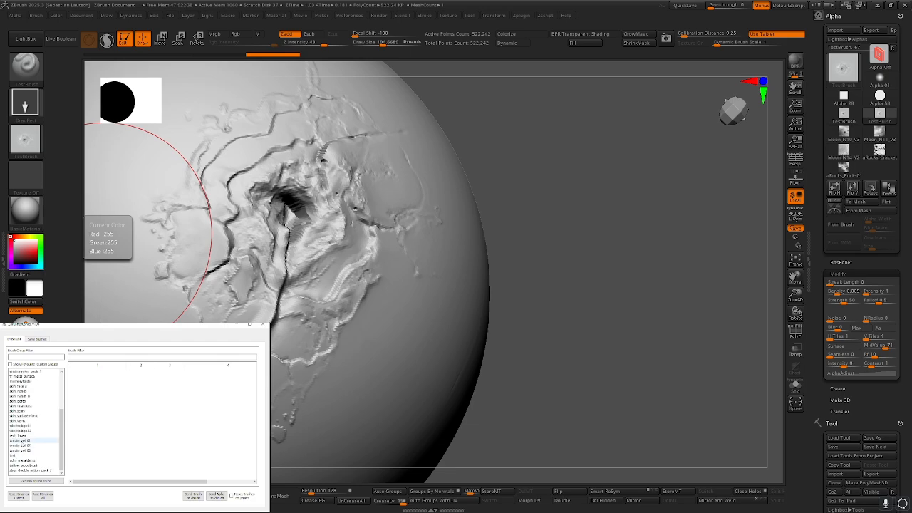
pyautogui.click(20, 440)
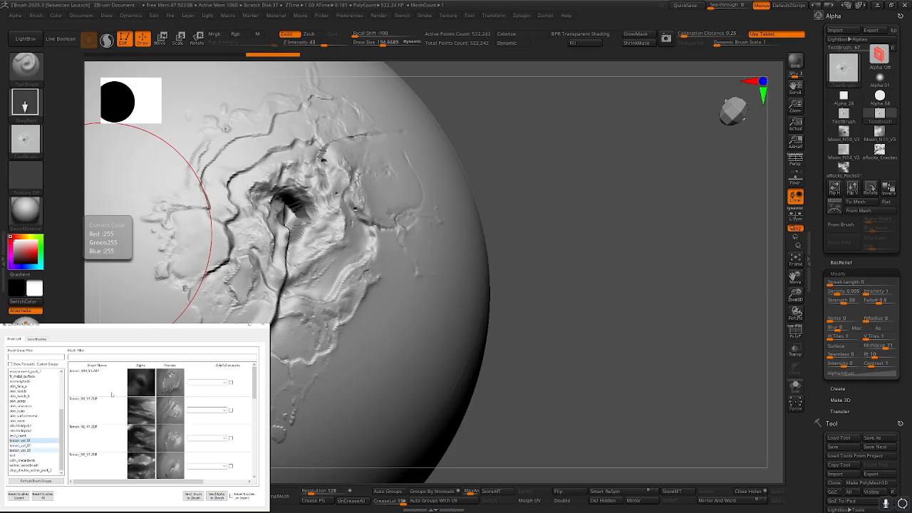
pyautogui.click(20, 450)
pyautogui.click(99, 385)
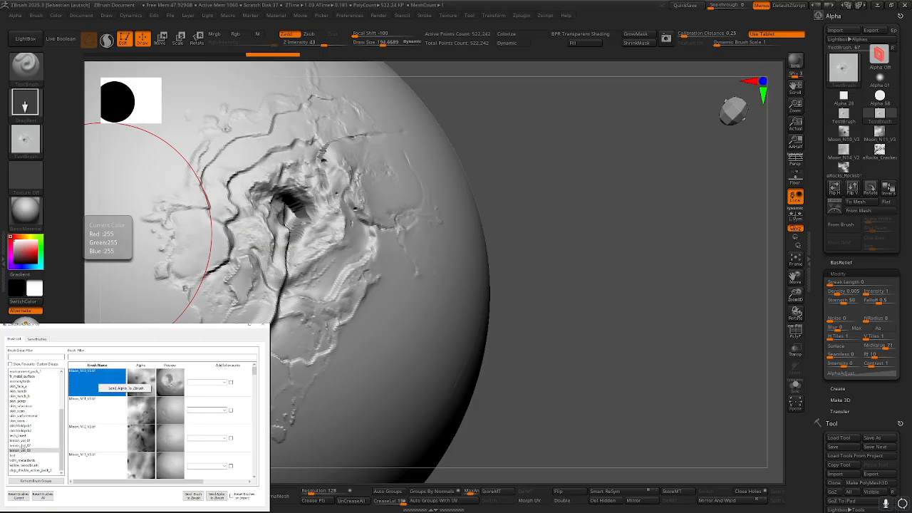
pyautogui.click(23, 435)
pyautogui.rightClick(87, 392)
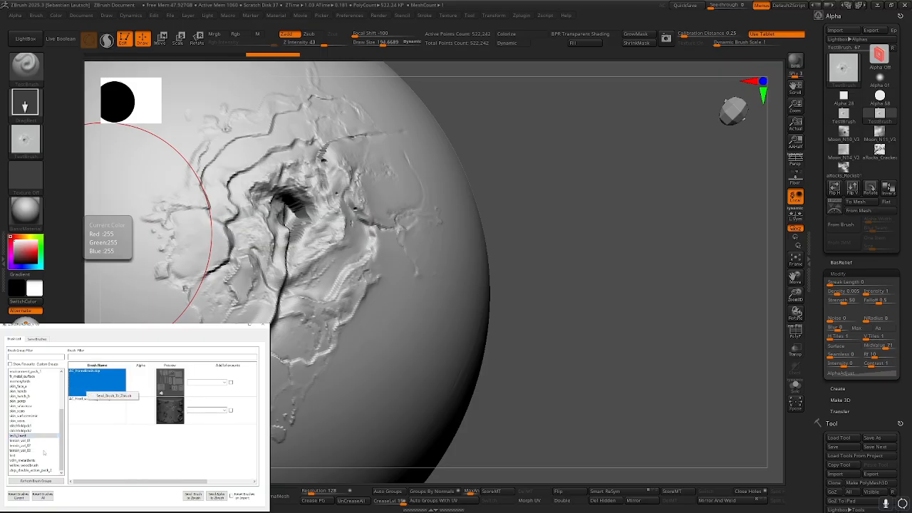
pyautogui.click(28, 445)
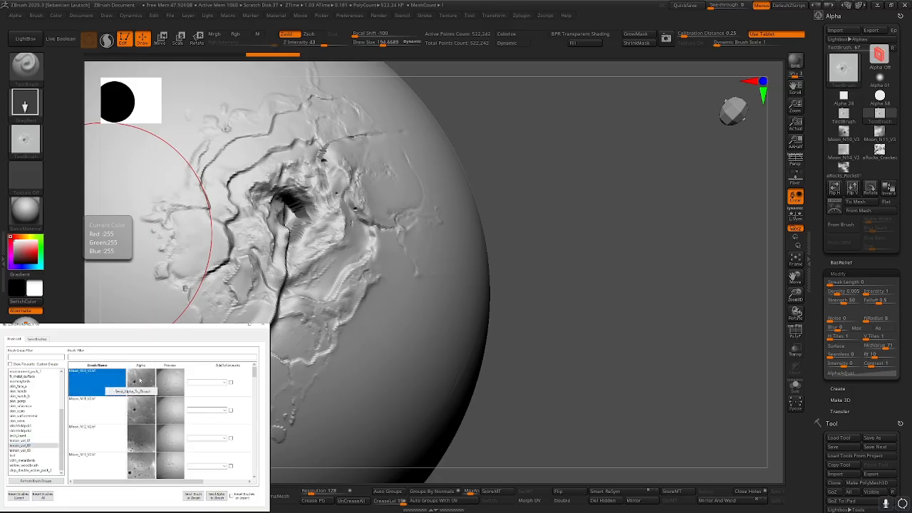
pyautogui.rightClick(139, 380)
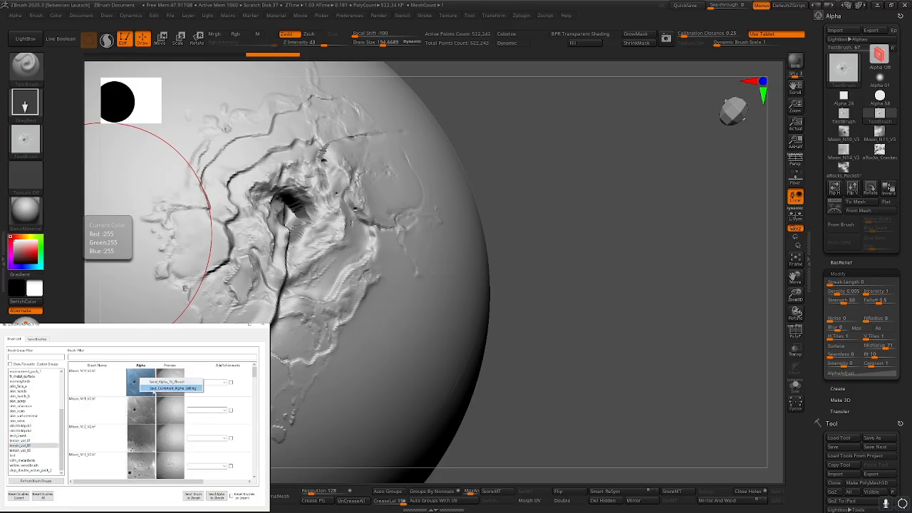
pyautogui.click(101, 449)
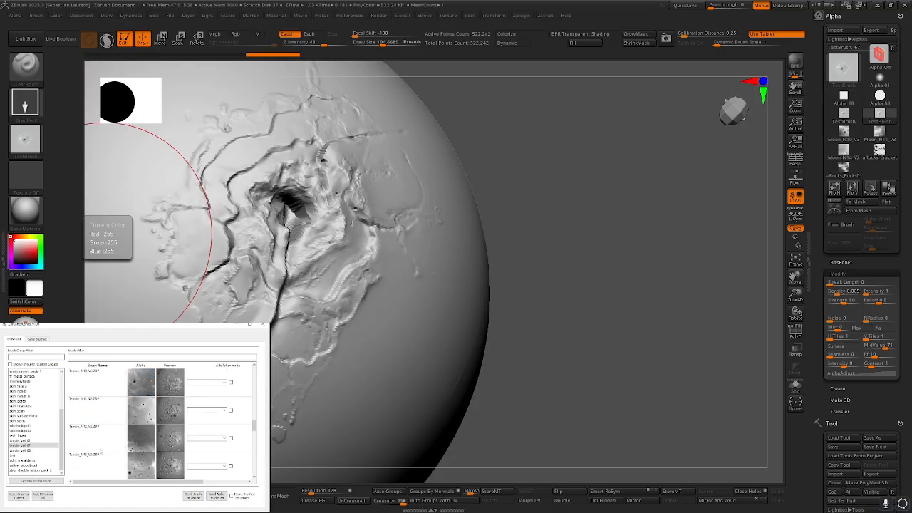
pyautogui.click(140, 388)
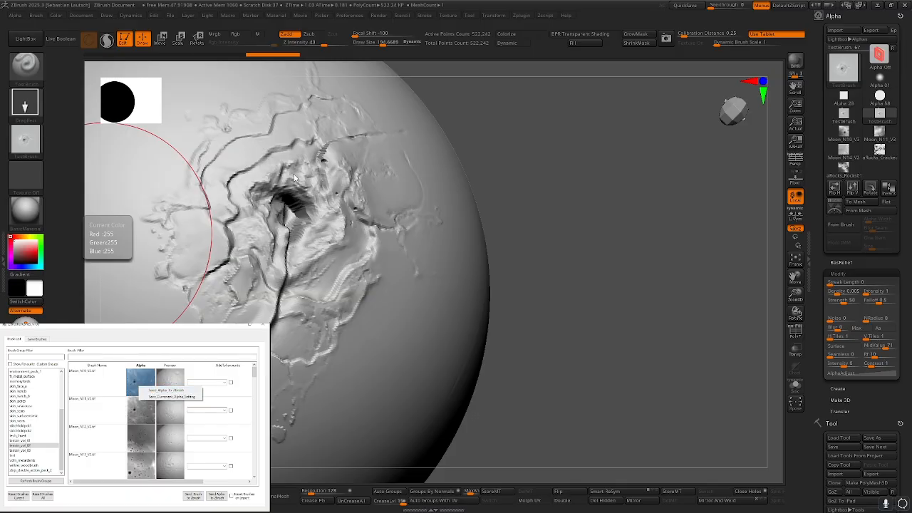
# Set the current brush's stroke to Dots and turn its alpha off
pyautogui.keyDown('shift'); pyautogui.moveTo(295, 178); pyautogui.dragTo(295, 174, button='right'); pyautogui.keyUp('shift')
pyautogui.click(30, 106)
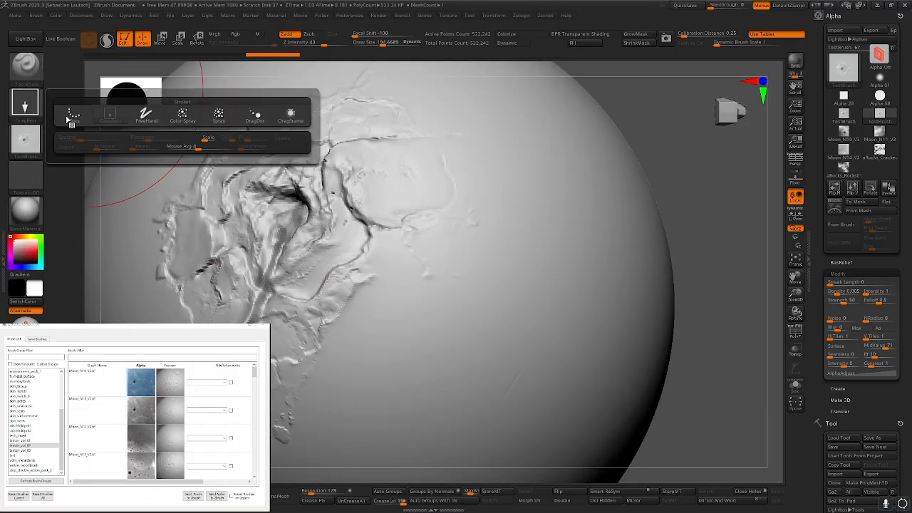
pyautogui.click(73, 116)
pyautogui.click(33, 142)
pyautogui.click(70, 151)
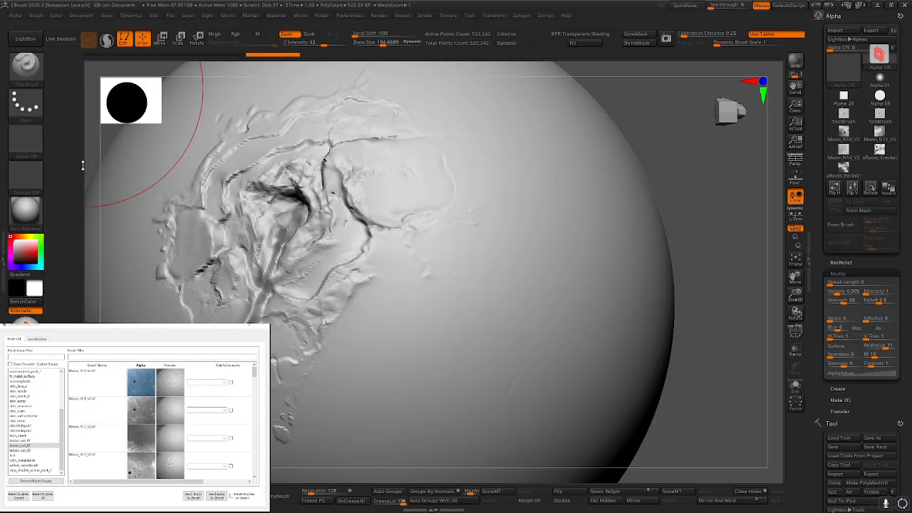
pyautogui.moveTo(83, 166); pyautogui.dragTo(361, 213, button='right')
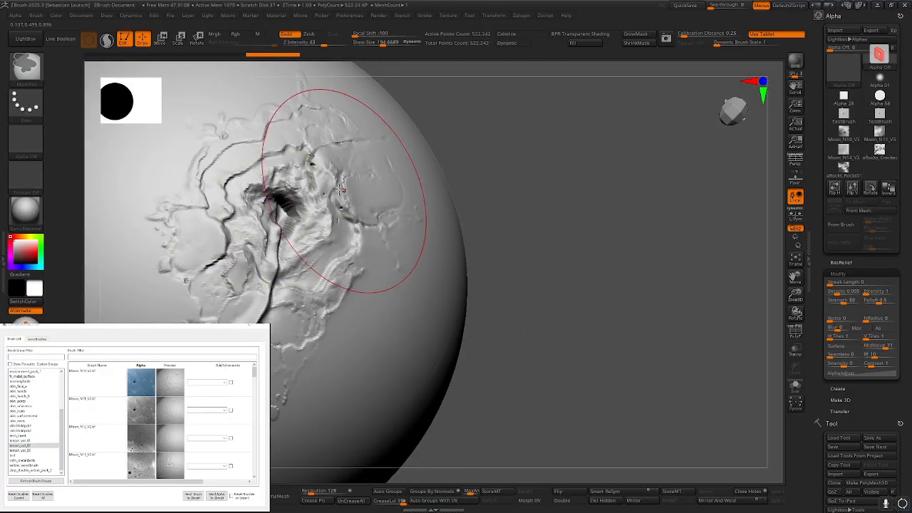
# Turn on Surface mode and set the current alpha's MidValue to 100 and V Tiles to 1
pyautogui.moveTo(883, 337); pyautogui.dragTo(888, 336)
pyautogui.click(877, 347)
pyautogui.click(843, 347)
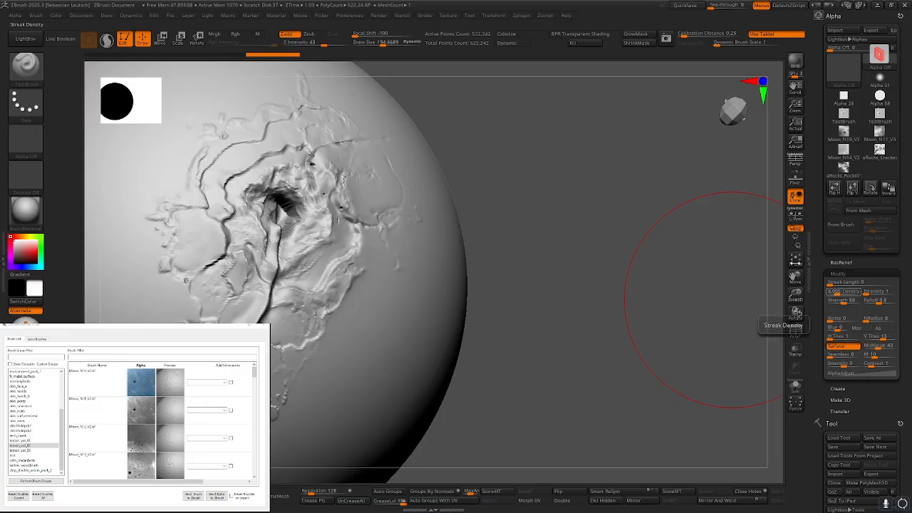
pyautogui.click(894, 345)
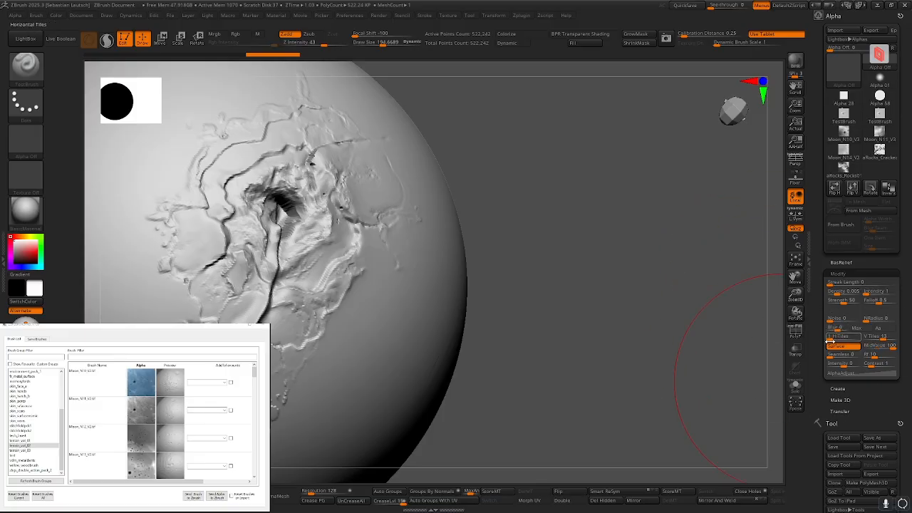
pyautogui.moveTo(879, 338); pyautogui.dragTo(860, 338)
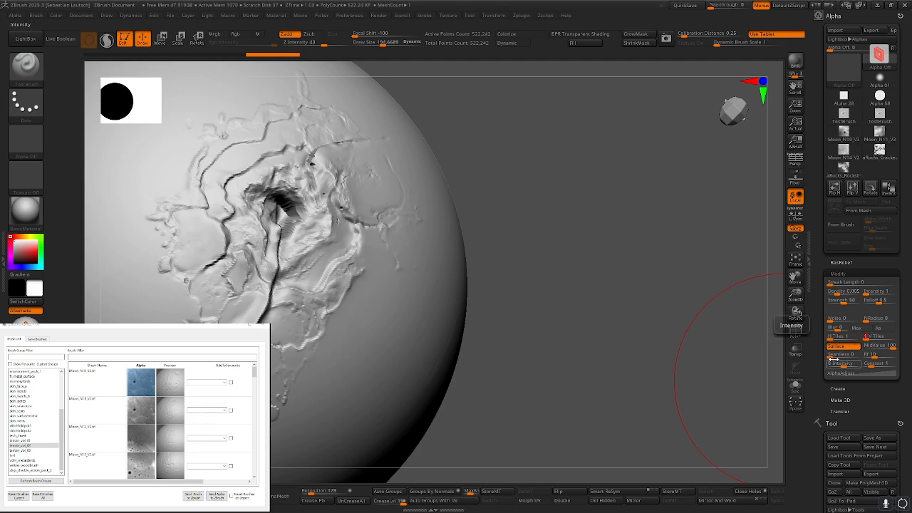
# Set the alpha's Seamless to 63, Rf to 41, Contrast to about 2.41 and Intensity to about -0.70
pyautogui.click(847, 355)
pyautogui.click(883, 355)
pyautogui.click(879, 363)
pyautogui.click(839, 363)
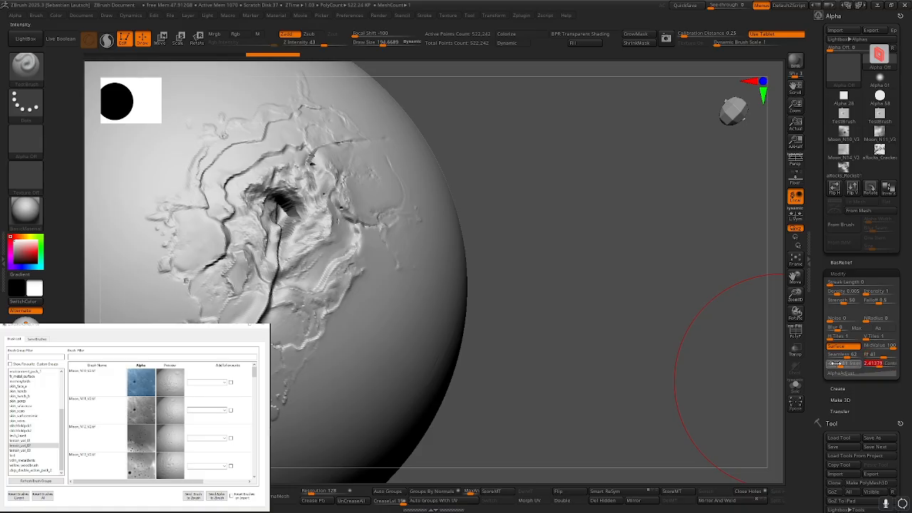
pyautogui.click(835, 363)
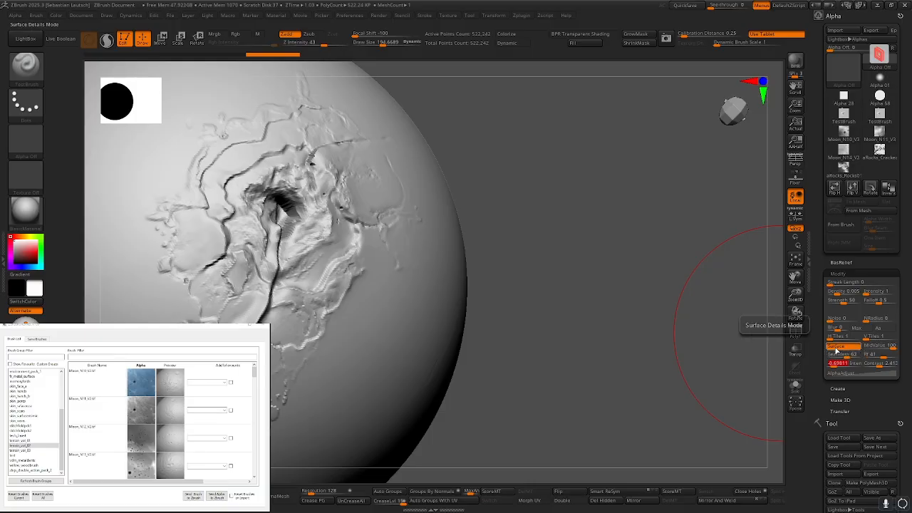
# Send the Moon_N10_V2 alpha to ZBrush, try it with a Dots stroke on a clear area of the sphere and undo the stroke
pyautogui.rightClick(145, 388)
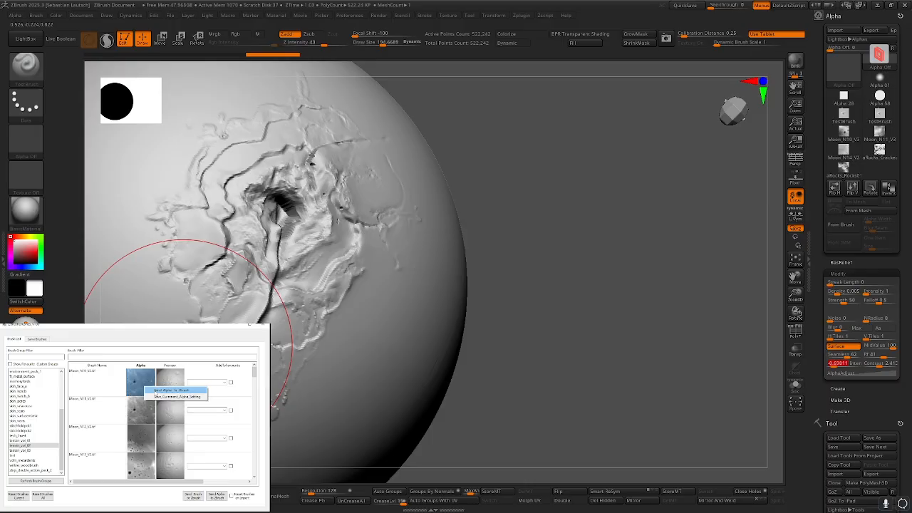
pyautogui.click(175, 390)
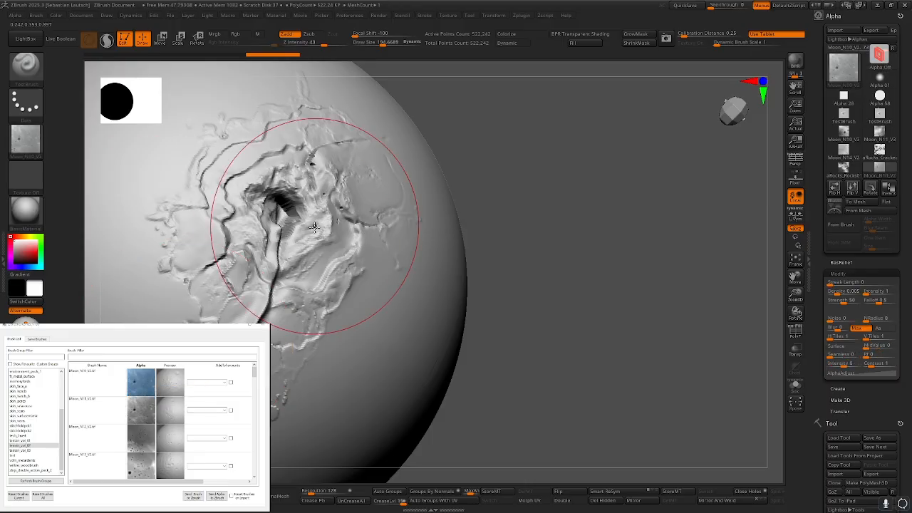
pyautogui.moveTo(315, 228)
pyautogui.mouseDown(button='right')
pyautogui.moveTo(288, 281)
pyautogui.moveTo(411, 297)
pyautogui.mouseUp(button='right')
pyautogui.moveTo(356, 282); pyautogui.dragTo(285, 236, button='right')
pyautogui.moveTo(150, 239); pyautogui.dragTo(259, 257, button='right')
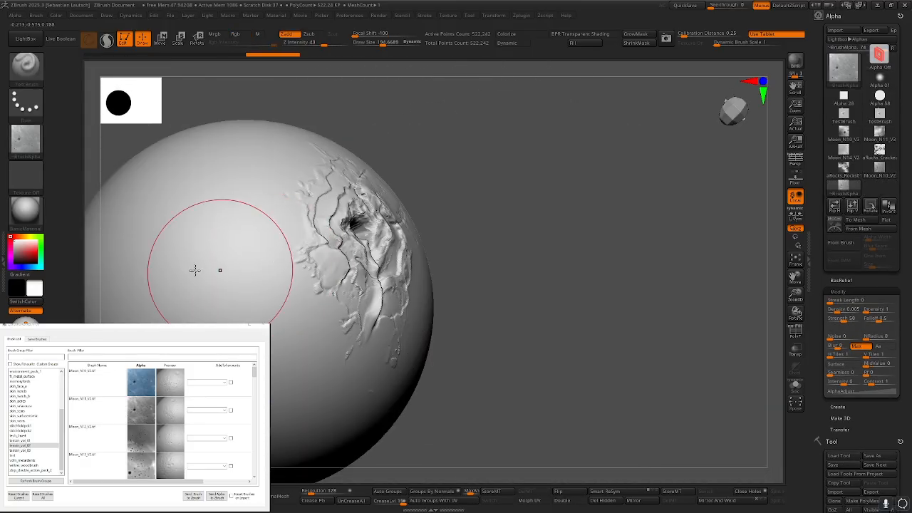
pyautogui.moveTo(244, 293); pyautogui.dragTo(181, 260)
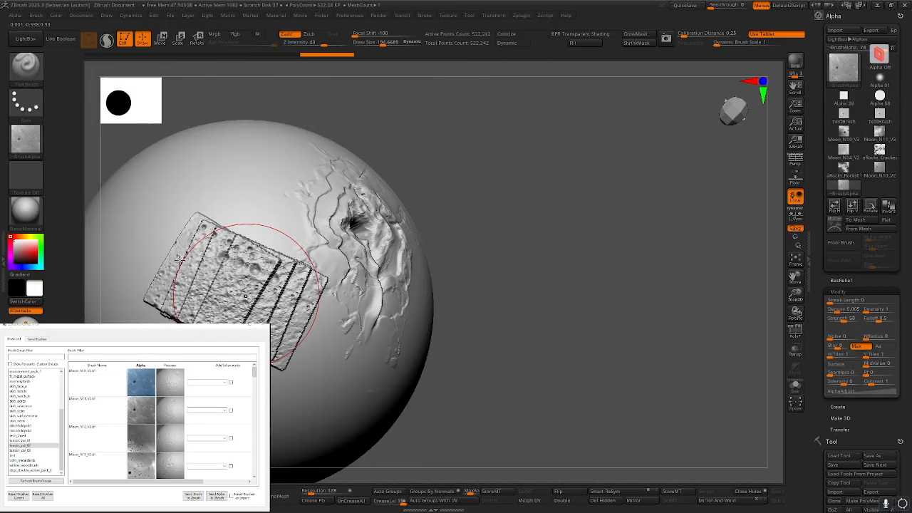
pyautogui.hotkey('ctrl', 'z')
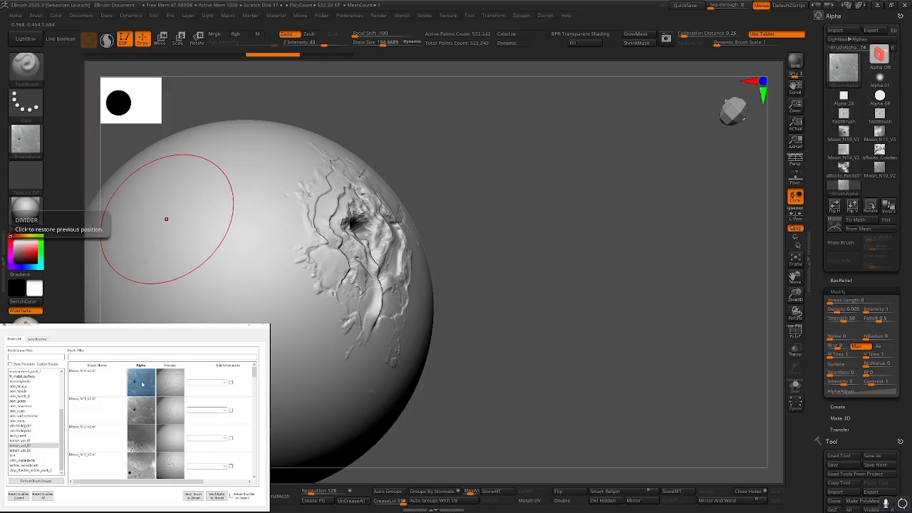
# Send the Moon_N10_V3 brush from the terrain_vol_03 group to ZBrush and stamp it on the clear side of the sphere
pyautogui.click(28, 440)
pyautogui.click(75, 388)
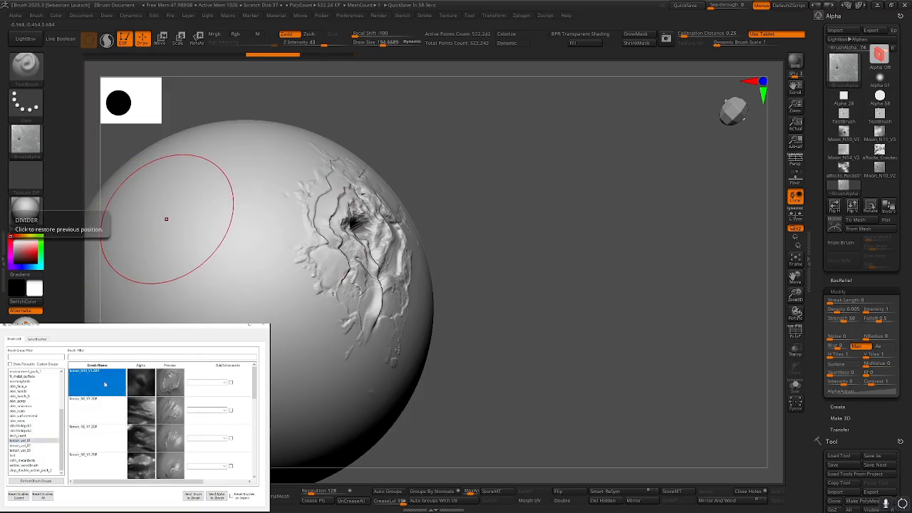
pyautogui.click(29, 452)
pyautogui.rightClick(90, 384)
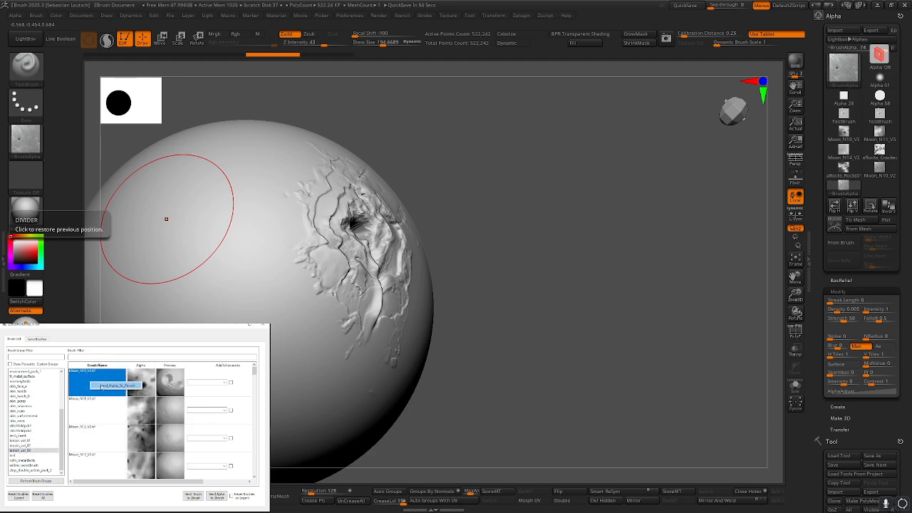
pyautogui.click(114, 386)
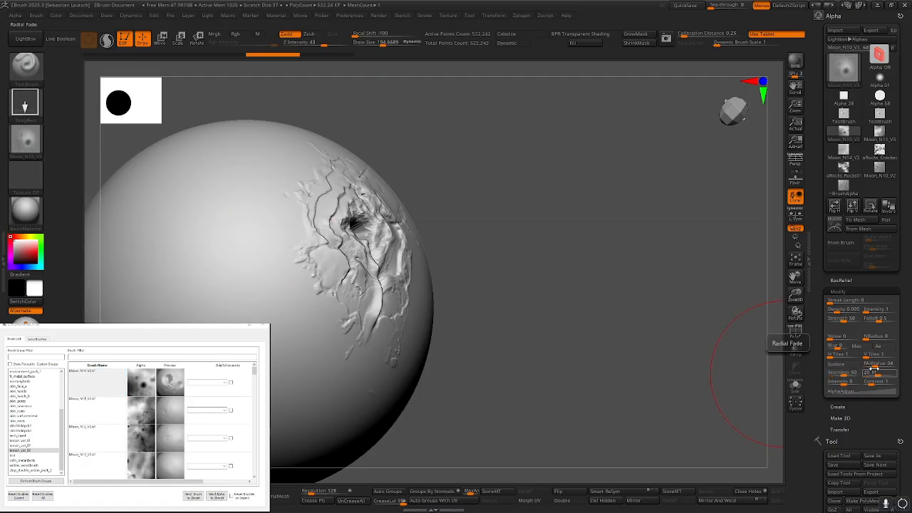
pyautogui.moveTo(200, 305); pyautogui.dragTo(257, 299)
pyautogui.rightClick(327, 295)
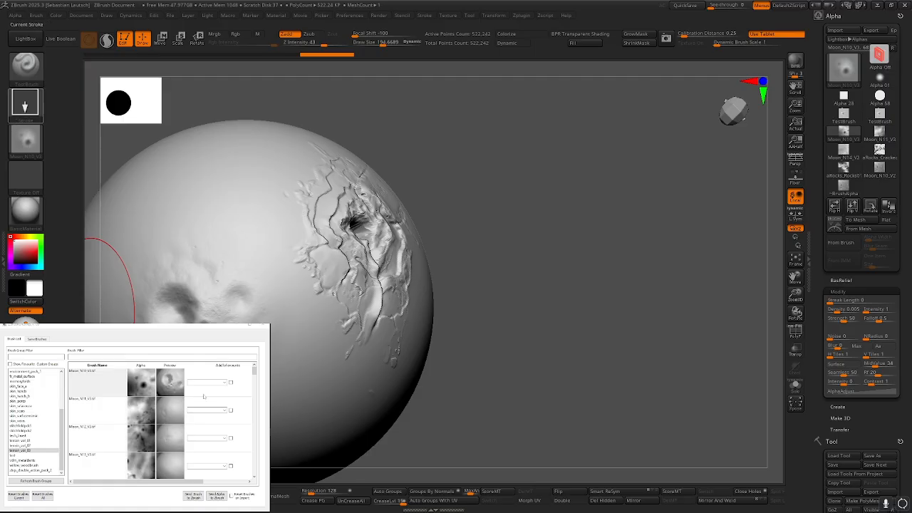
# Send the Moon_N10_V2 alpha from the terrain_vol_02 group to ZBrush and undo the earlier sculpting on the sphere
pyautogui.click(27, 446)
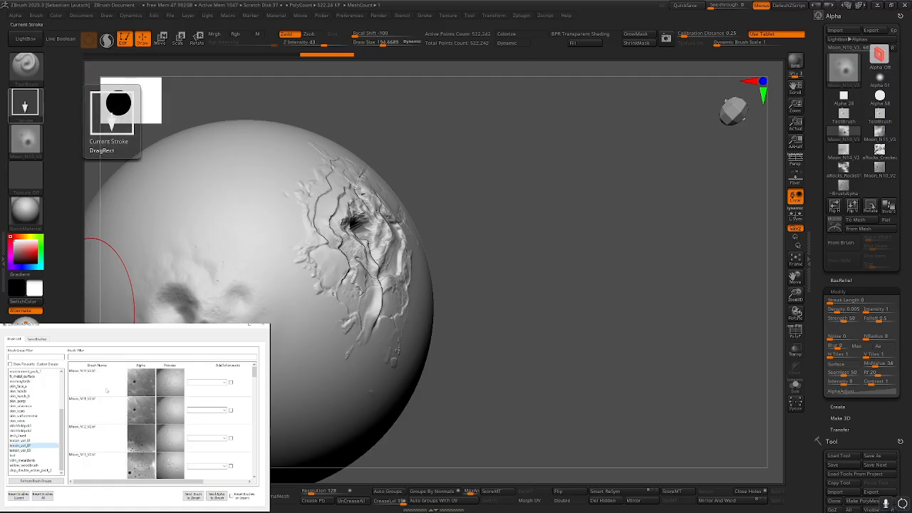
pyautogui.rightClick(144, 383)
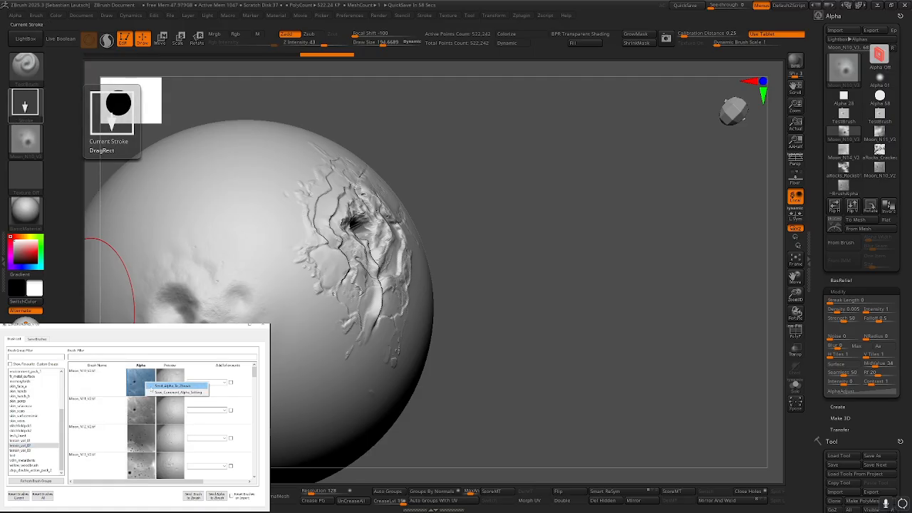
pyautogui.click(171, 386)
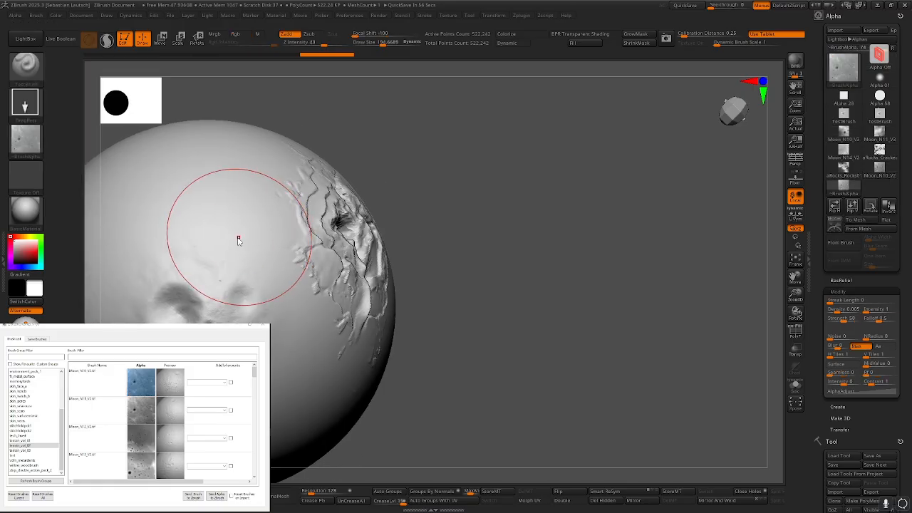
pyautogui.hotkey('ctrl', 'z')
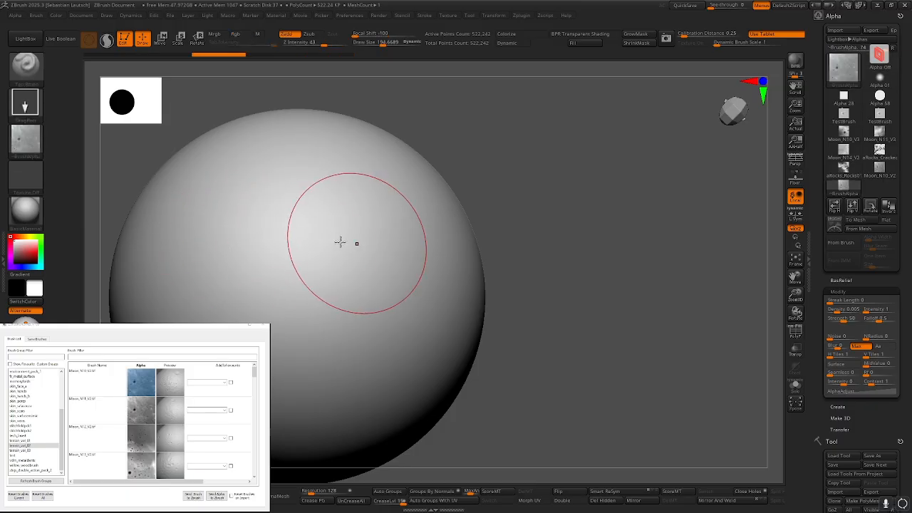
# Stamp the alpha on the sphere, set its MidValue to 53, stamp it again beside the first and undo the second stamp
pyautogui.keyDown('alt'); pyautogui.moveTo(245, 292); pyautogui.dragTo(267, 267, button='right'); pyautogui.keyUp('alt')
pyautogui.moveTo(268, 230); pyautogui.dragTo(347, 283)
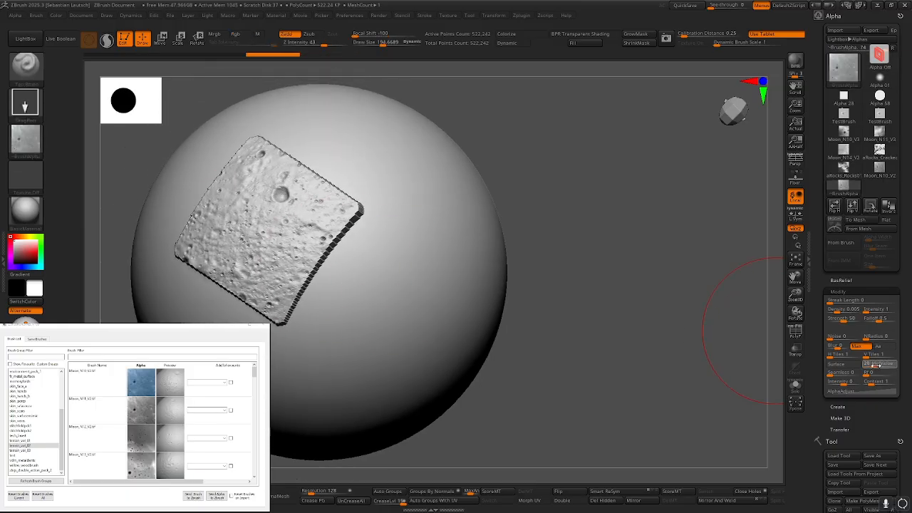
pyautogui.moveTo(386, 299); pyautogui.dragTo(436, 330)
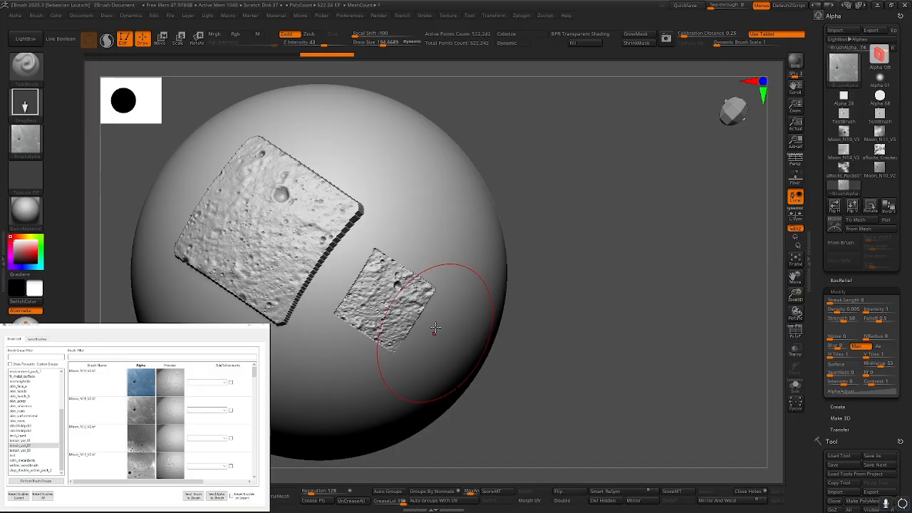
pyautogui.moveTo(436, 330)
pyautogui.mouseDown(button='right')
pyautogui.moveTo(426, 274)
pyautogui.moveTo(427, 350)
pyautogui.moveTo(422, 302)
pyautogui.moveTo(414, 308)
pyautogui.mouseUp(button='right')
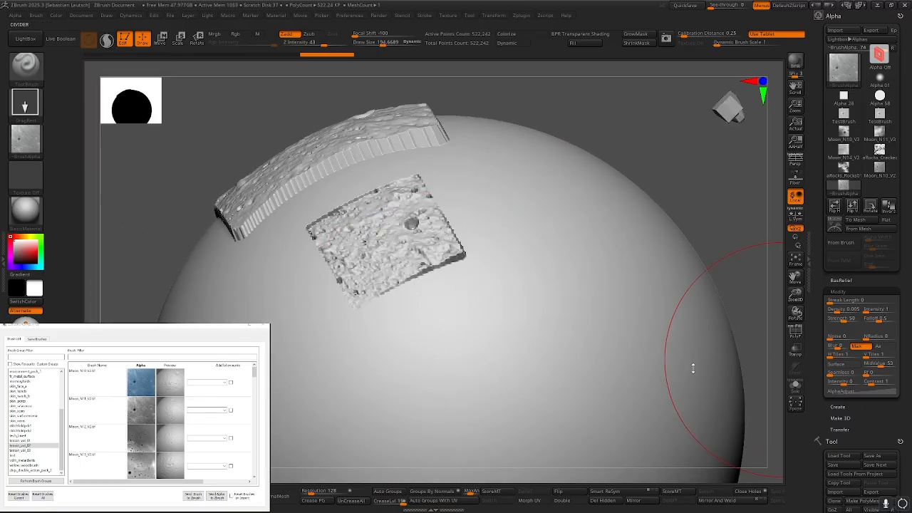
pyautogui.moveTo(455, 352); pyautogui.dragTo(460, 362, button='right')
pyautogui.hotkey('ctrl', 'z')
# Set the alpha's Seamless to 34 and MidValue to 64, stamping it on the sphere after each change
pyautogui.keyDown('ctrl'); pyautogui.moveTo(442, 329); pyautogui.dragTo(442, 306, button='right'); pyautogui.keyUp('ctrl')
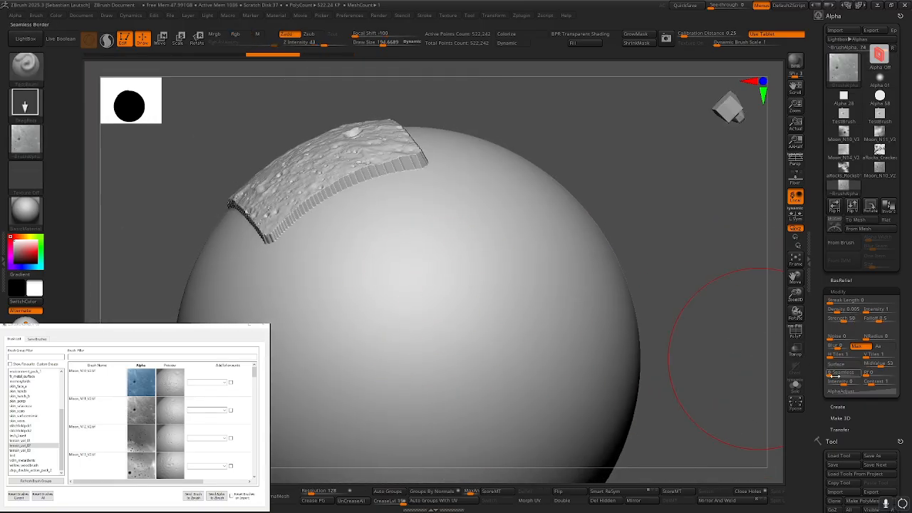
pyautogui.moveTo(839, 377); pyautogui.dragTo(841, 376)
pyautogui.moveTo(409, 319); pyautogui.dragTo(511, 347)
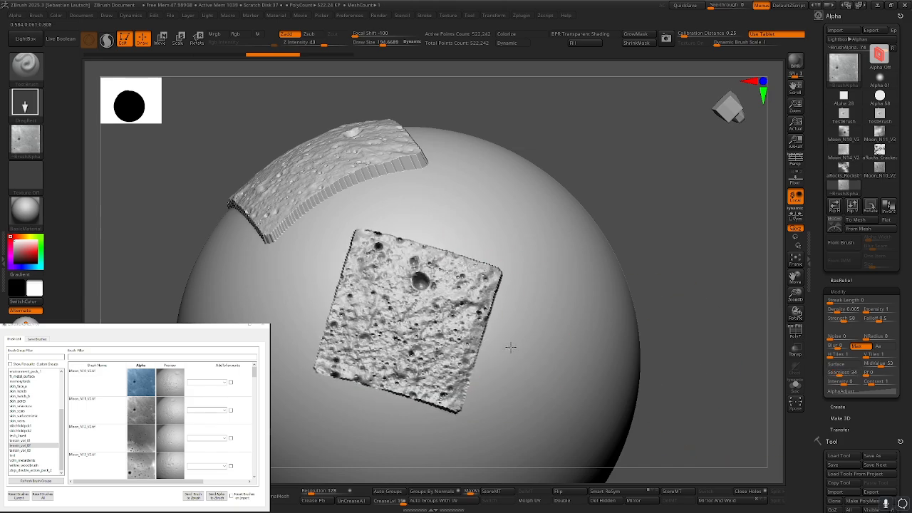
pyautogui.moveTo(510, 347)
pyautogui.mouseDown(button='right')
pyautogui.moveTo(505, 253)
pyautogui.moveTo(470, 313)
pyautogui.moveTo(519, 370)
pyautogui.moveTo(536, 368)
pyautogui.moveTo(526, 346)
pyautogui.moveTo(511, 342)
pyautogui.mouseUp(button='right')
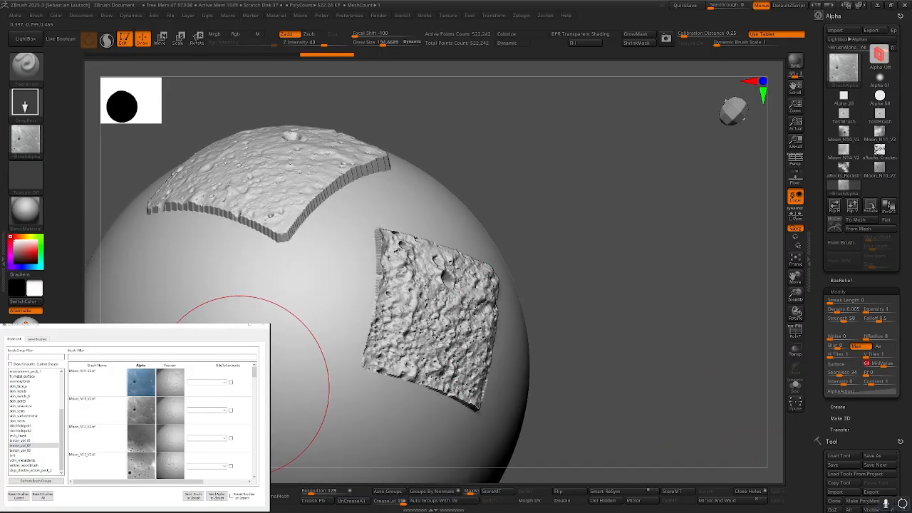
pyautogui.moveTo(239, 385); pyautogui.dragTo(315, 394)
pyautogui.moveTo(315, 394); pyautogui.dragTo(537, 336, button='right')
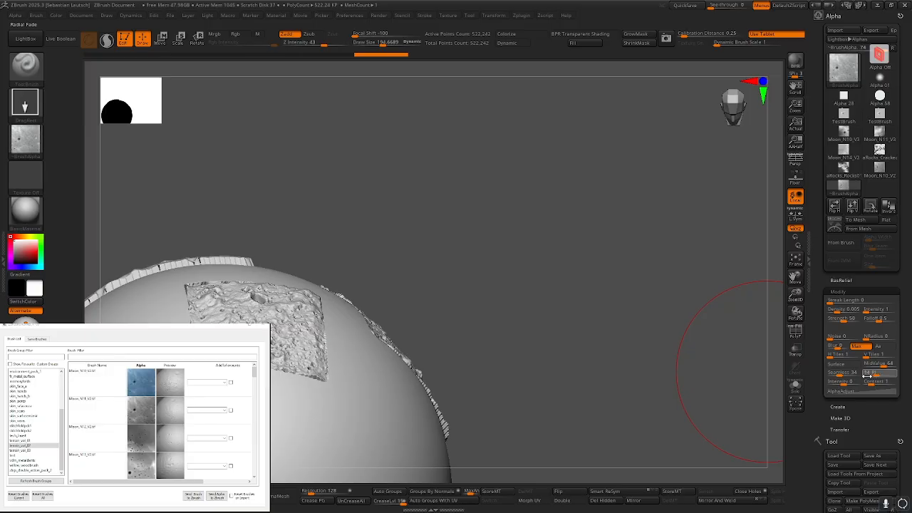
# Set the alpha's Radial Fade to 14, undo the earlier test stamps and stamp the alpha on the cleared sphere
pyautogui.moveTo(456, 342); pyautogui.dragTo(324, 325, button='right')
pyautogui.hotkey('ctrl', 'z')
pyautogui.hotkey('ctrl', 'z')
pyautogui.hotkey('ctrl', 'z')
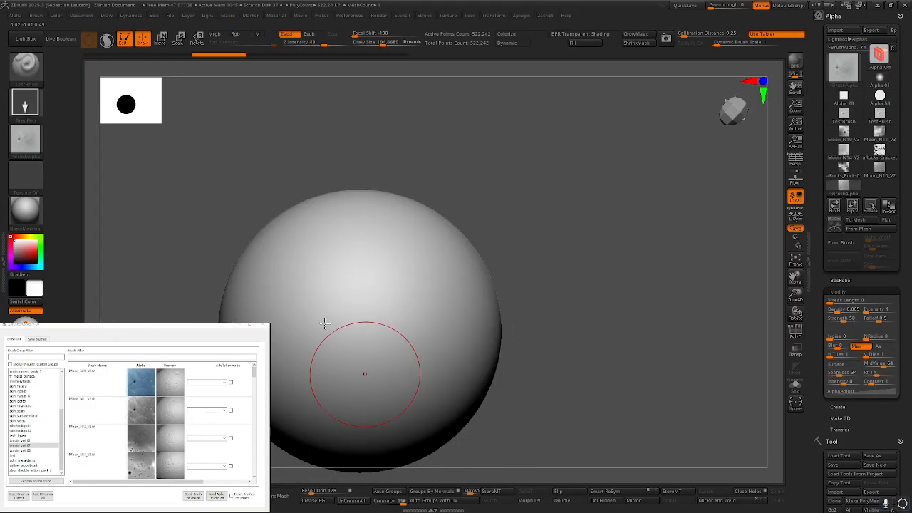
pyautogui.moveTo(324, 324); pyautogui.dragTo(386, 340)
pyautogui.moveTo(387, 340)
pyautogui.mouseDown(button='right')
pyautogui.moveTo(412, 328)
pyautogui.moveTo(382, 333)
pyautogui.mouseUp(button='right')
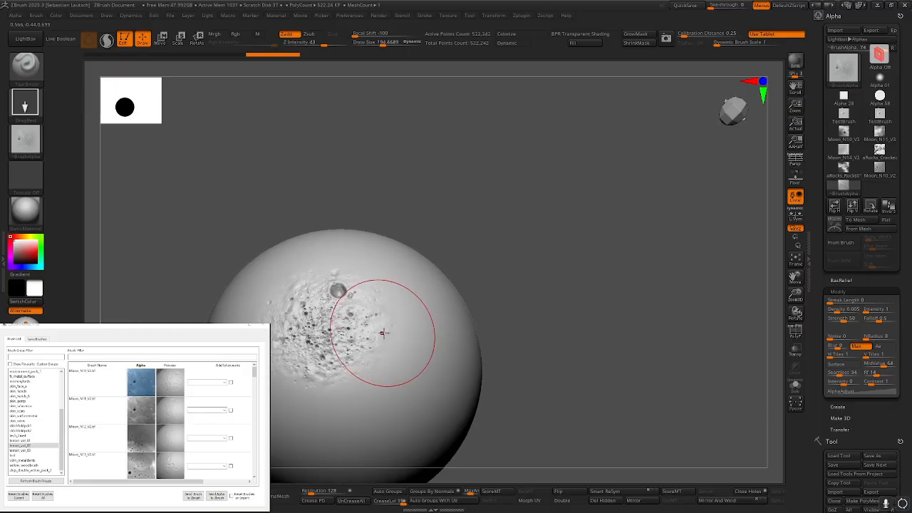
# Save the current alpha settings for the Moon_N10_V2 entry in the brush manager
pyautogui.rightClick(141, 382)
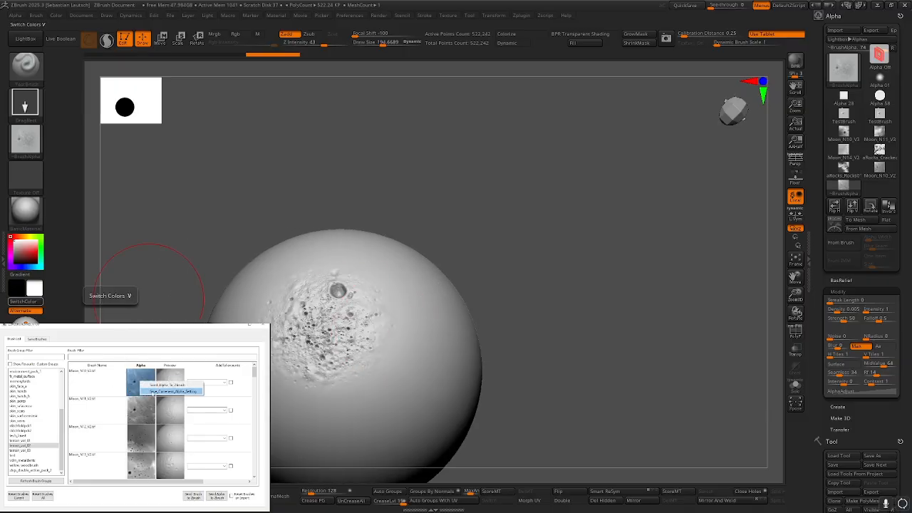
pyautogui.click(168, 391)
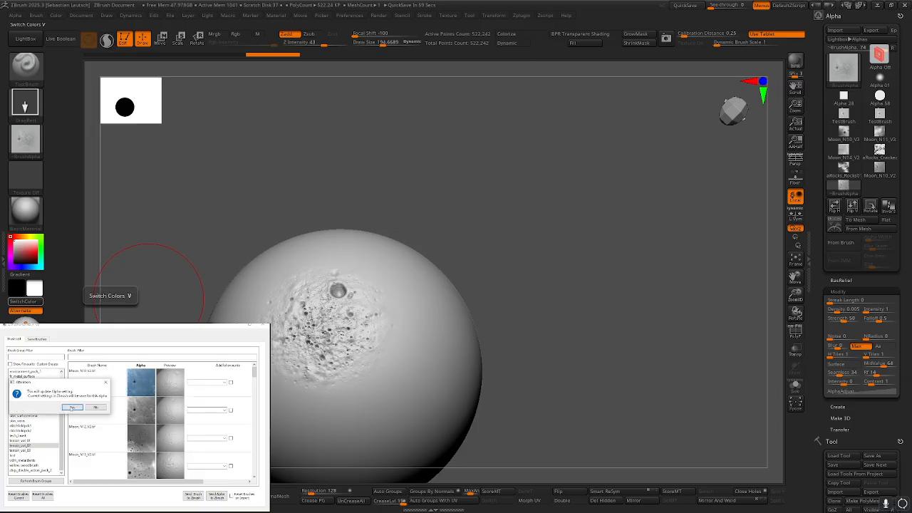
pyautogui.click(72, 407)
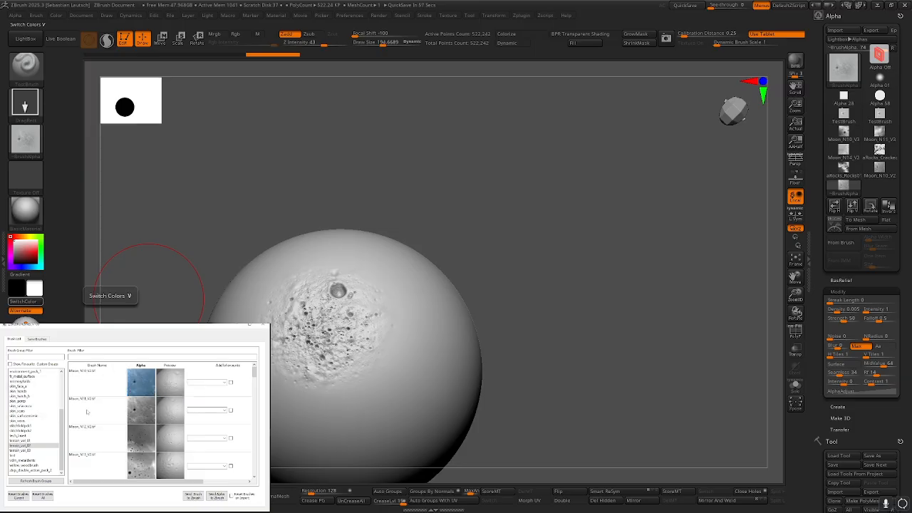
# Send the Moon_N11_V2 alpha to ZBrush and stamp it on the sphere for comparison
pyautogui.rightClick(135, 411)
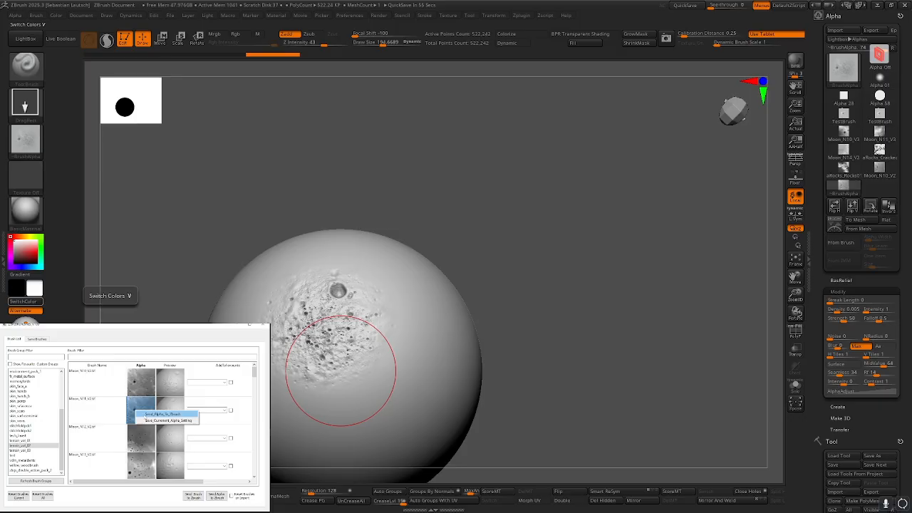
pyautogui.click(156, 414)
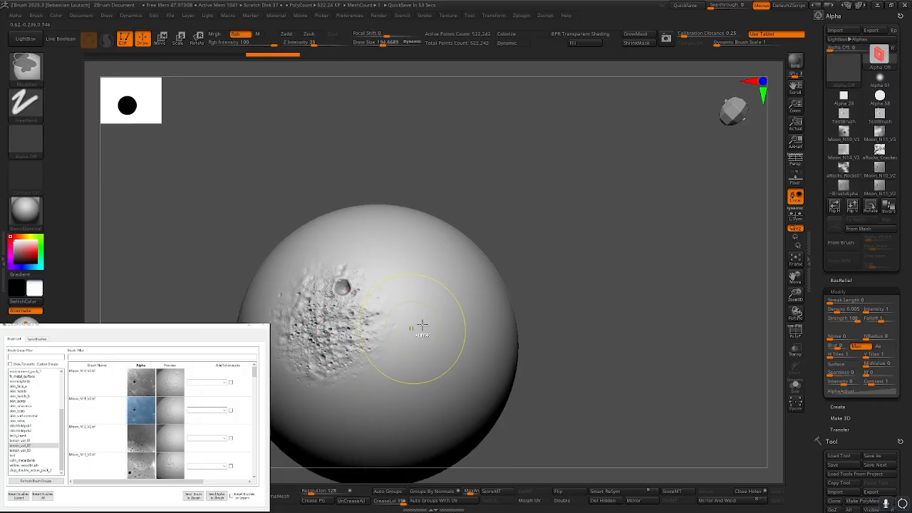
pyautogui.moveTo(348, 284); pyautogui.dragTo(421, 363)
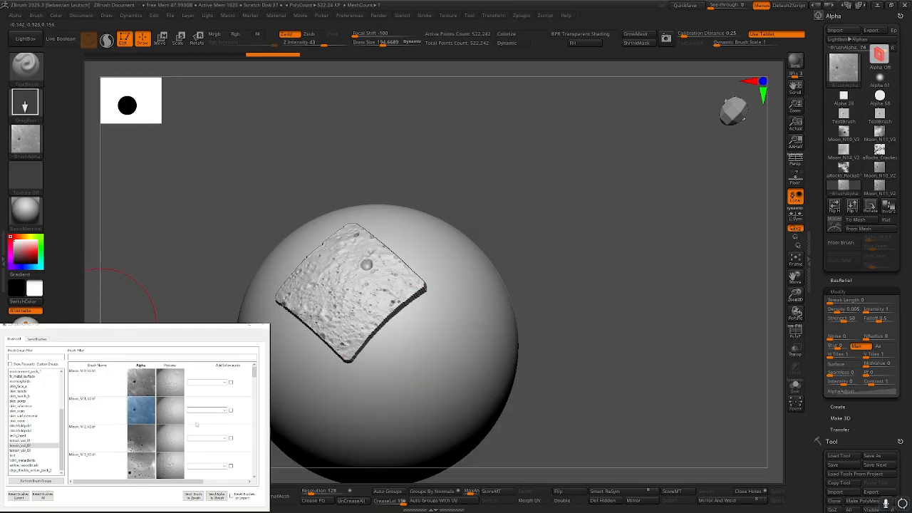
# Send the Moon_N10_V2 alpha to ZBrush again with its saved settings and clear the test stamp from the sphere
pyautogui.rightClick(143, 390)
pyautogui.click(158, 394)
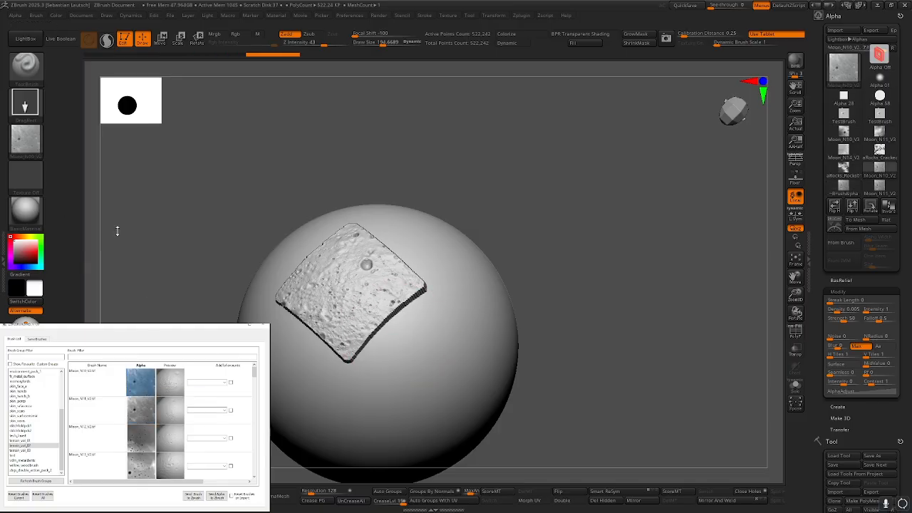
pyautogui.moveTo(396, 324); pyautogui.dragTo(414, 309)
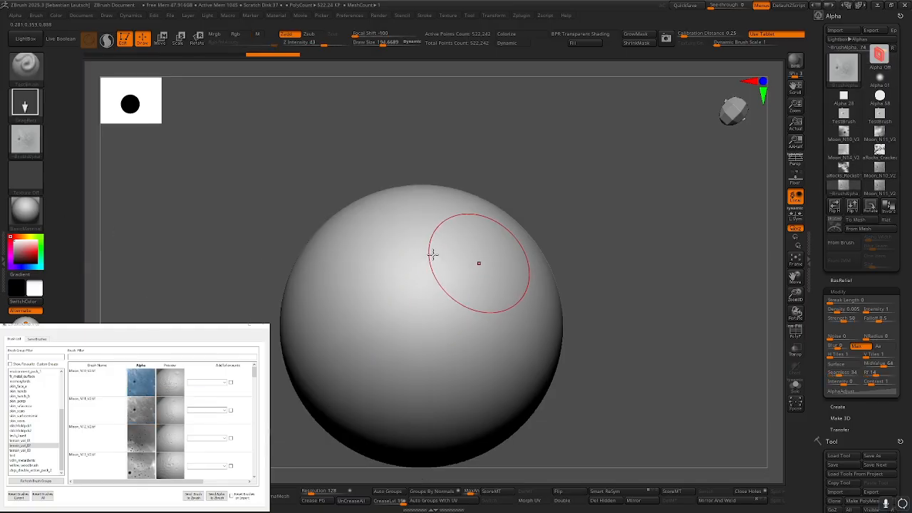
# Stamp the alpha on the sphere and browse the test group and other brush groups in the brush manager
pyautogui.moveTo(423, 263); pyautogui.dragTo(464, 310)
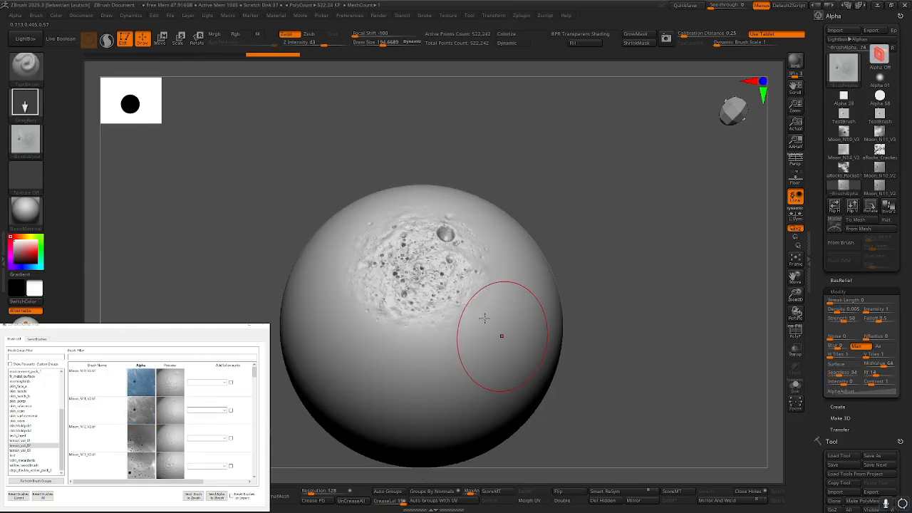
pyautogui.moveTo(62, 434)
pyautogui.mouseDown()
pyautogui.moveTo(63, 403)
pyautogui.moveTo(62, 446)
pyautogui.mouseUp()
pyautogui.click(18, 455)
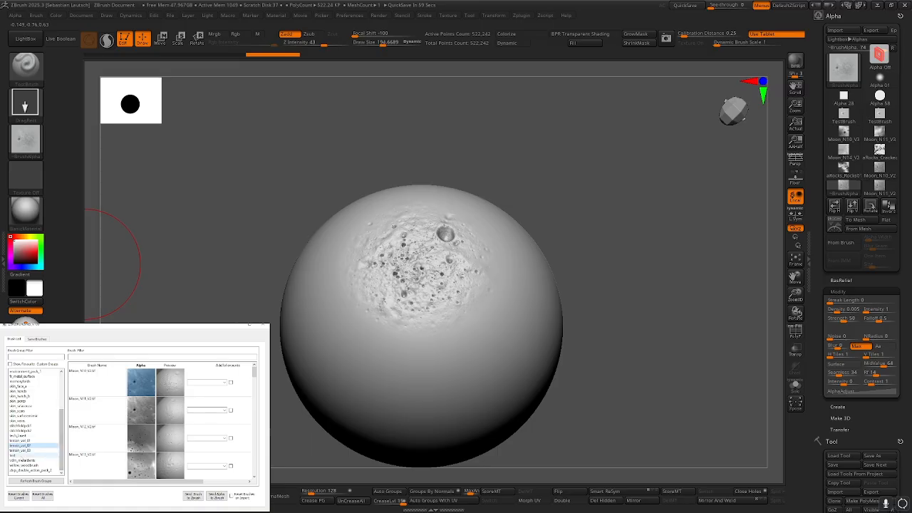
pyautogui.click(37, 339)
pyautogui.click(14, 339)
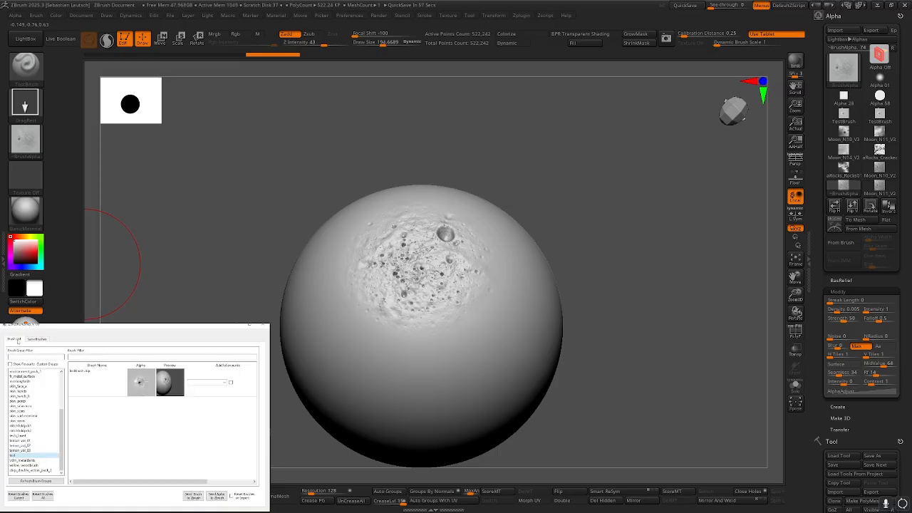
pyautogui.click(27, 415)
pyautogui.click(20, 425)
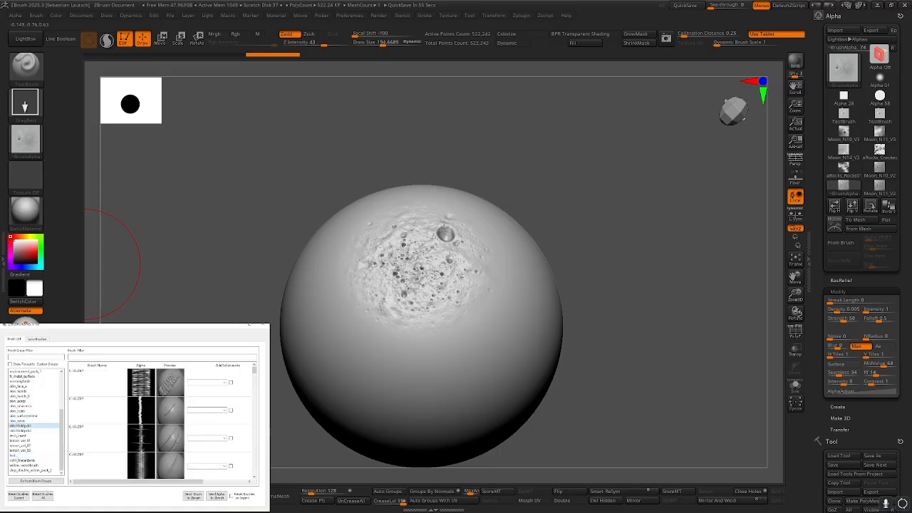
# Enter testBrush as the name for saving the current brush to the test group
pyautogui.click(37, 339)
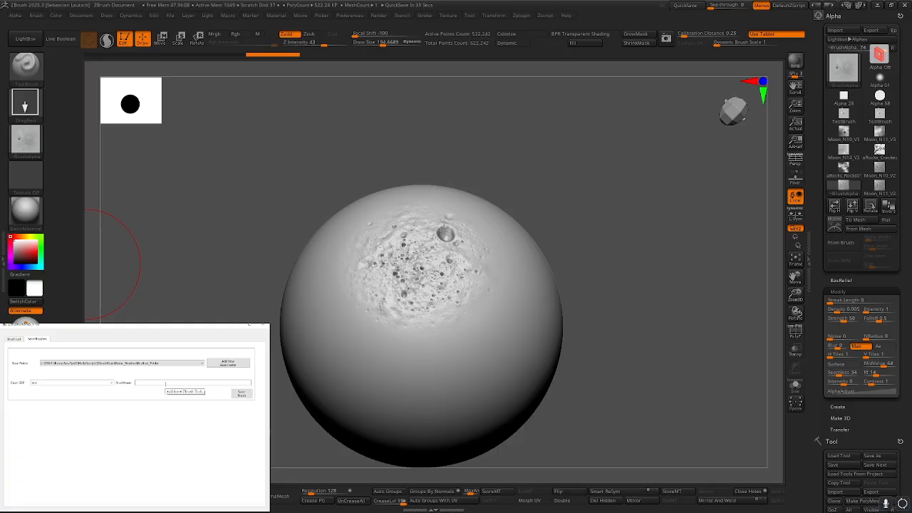
pyautogui.write('testBrush')
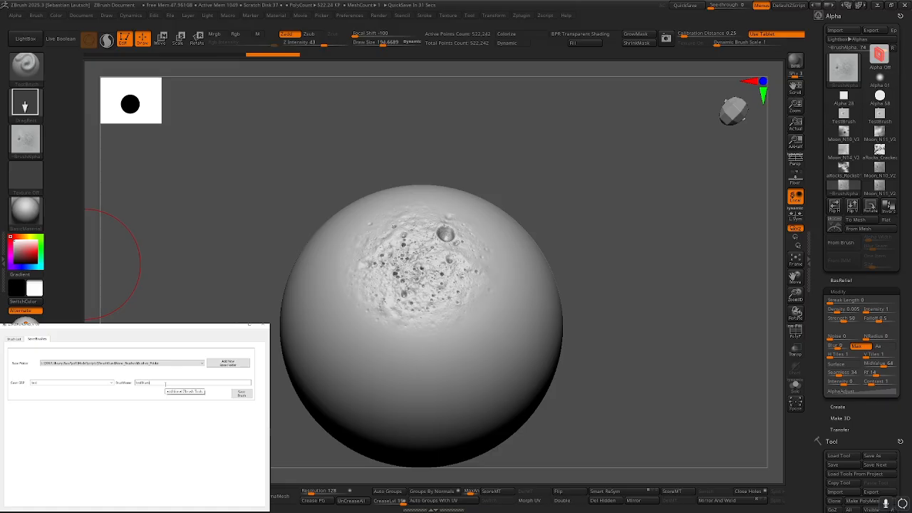
# Turn off proportional document sizing, set the document height to 1920 and resize the canvas
pyautogui.moveTo(415, 165); pyautogui.dragTo(499, 163)
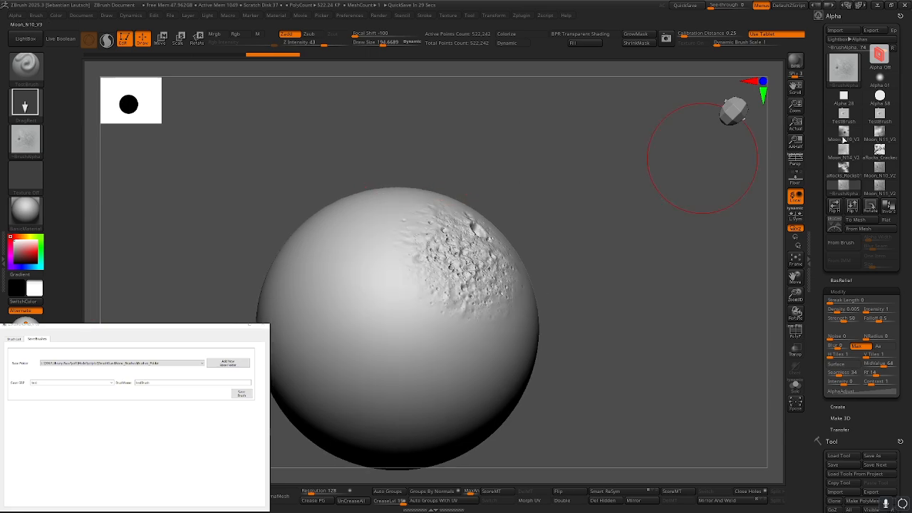
pyautogui.click(796, 145)
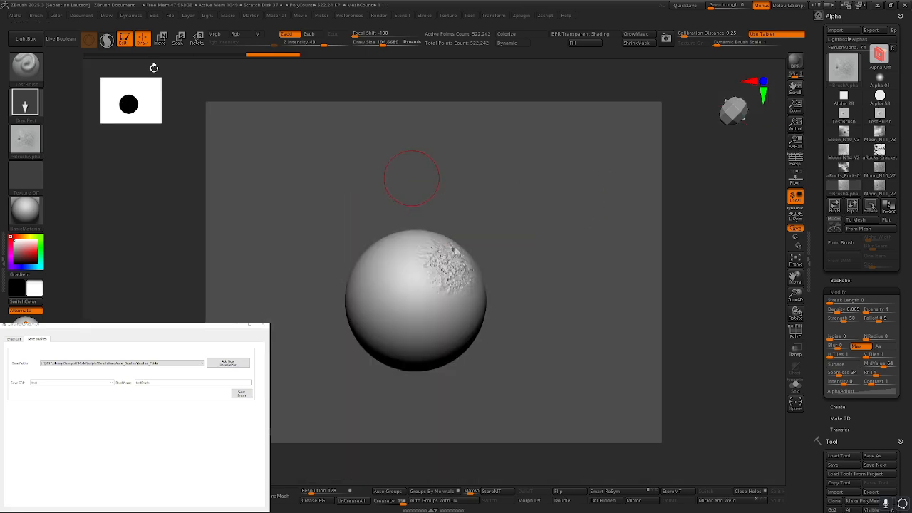
pyautogui.click(81, 17)
pyautogui.click(92, 208)
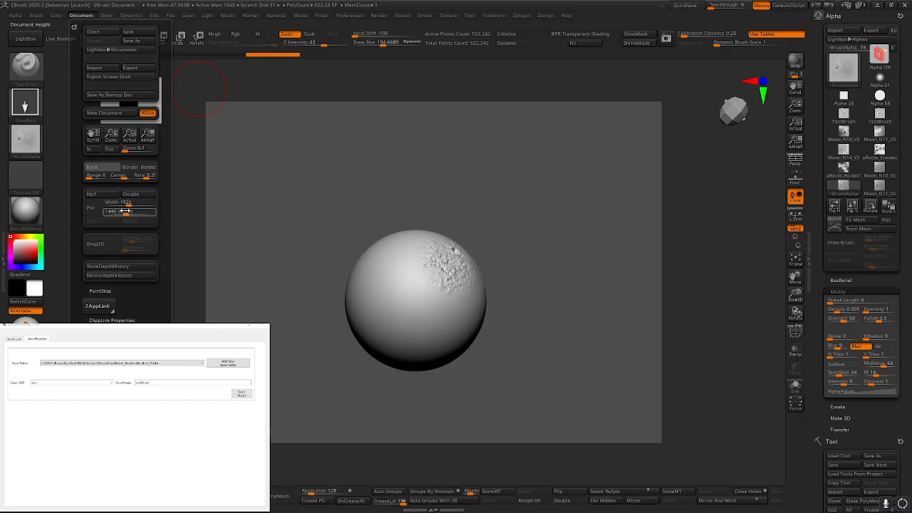
pyautogui.click(125, 211)
pyautogui.write('1')
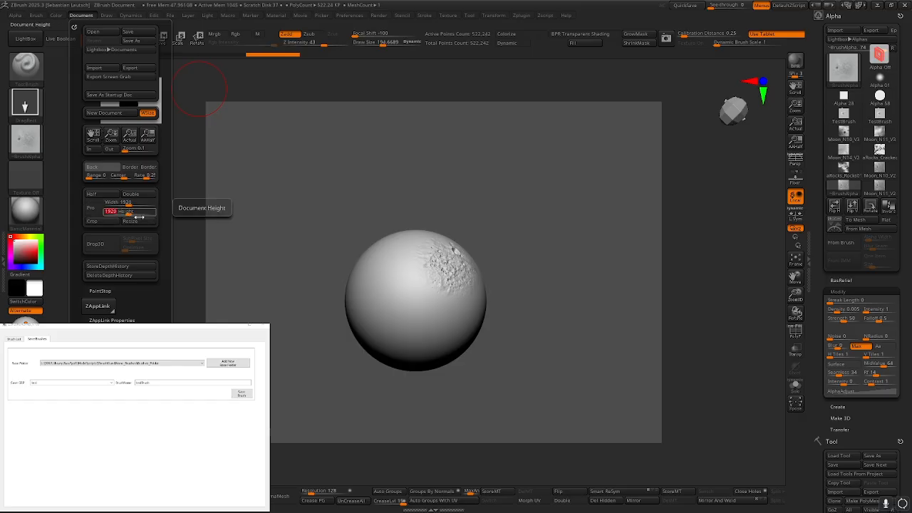
pyautogui.write('920')
pyautogui.press('Return')
pyautogui.click(478, 285)
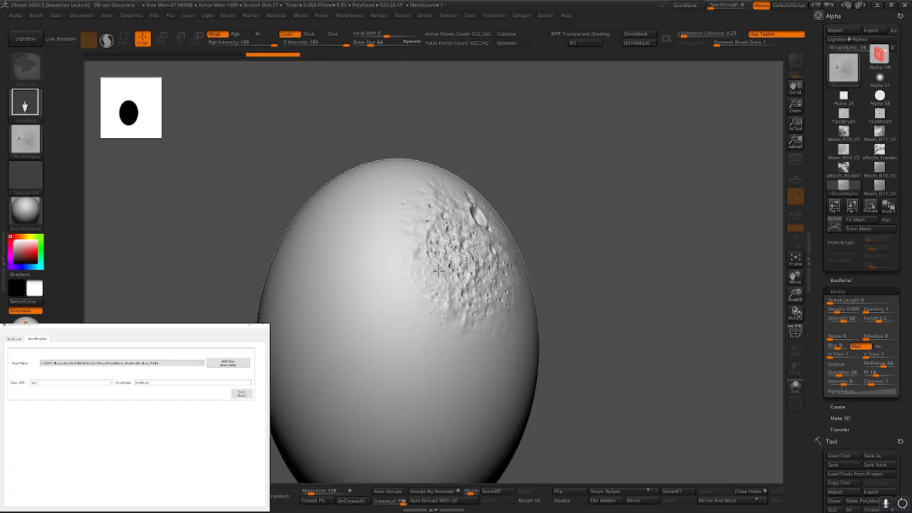
# Clear the distorted drawing from the canvas and draw a fresh sphere in Edit mode, framed to the square document
pyautogui.hotkey('ctrl', 'n')
pyautogui.moveTo(417, 277); pyautogui.dragTo(416, 338)
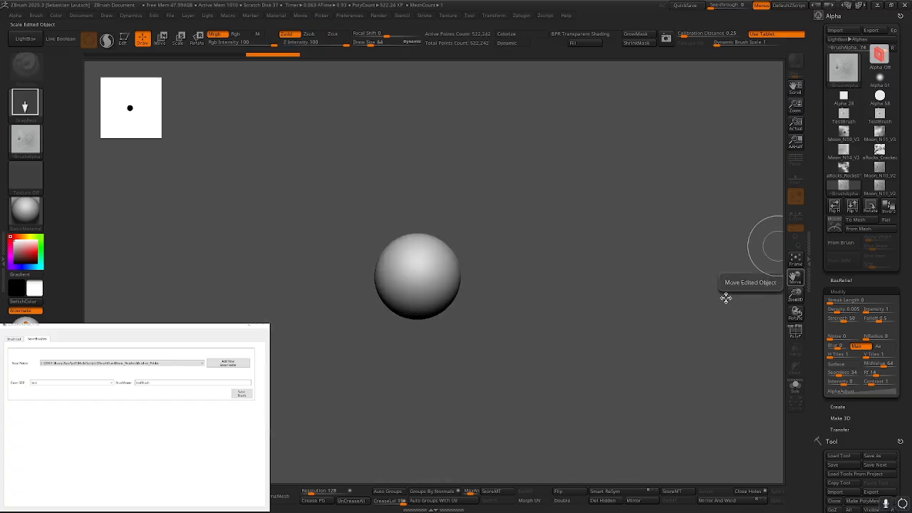
pyautogui.click(799, 145)
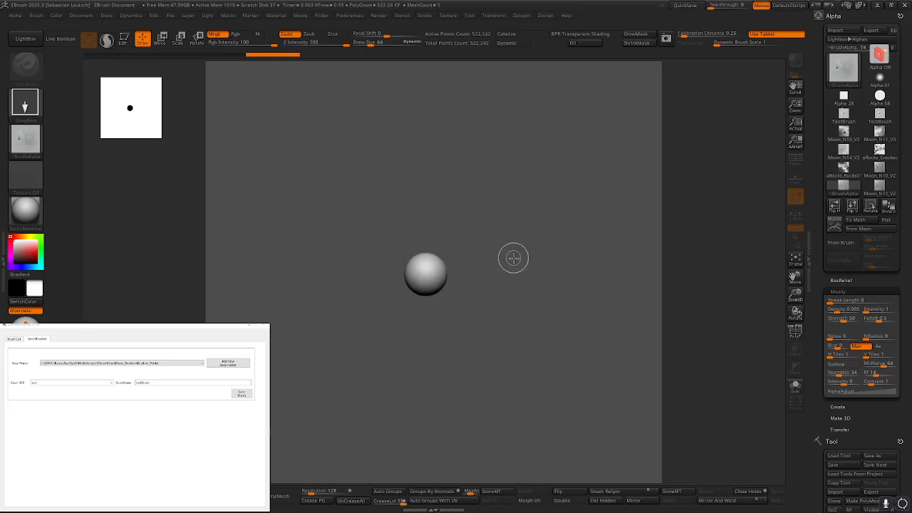
pyautogui.click(798, 126)
pyautogui.moveTo(464, 276); pyautogui.dragTo(453, 269)
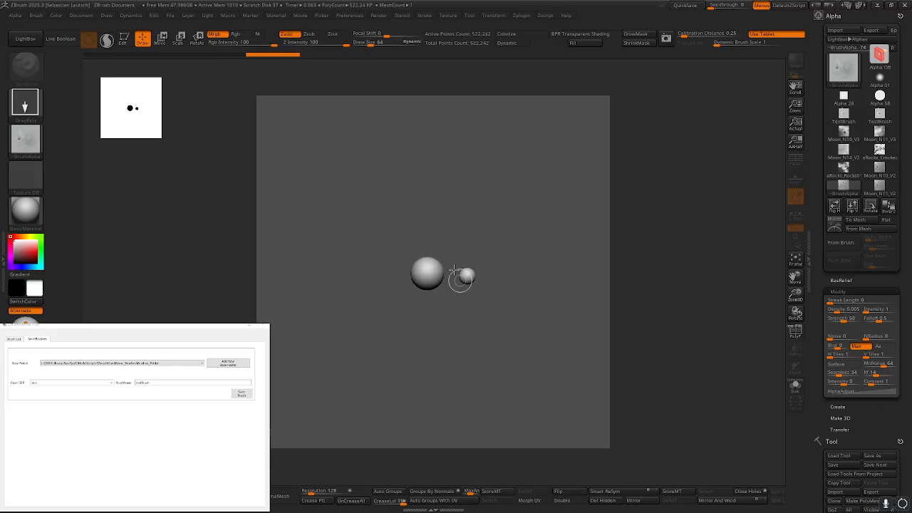
pyautogui.hotkey('ctrl', 'n')
pyautogui.moveTo(435, 305); pyautogui.dragTo(457, 329)
pyautogui.press('t')
pyautogui.press('f')
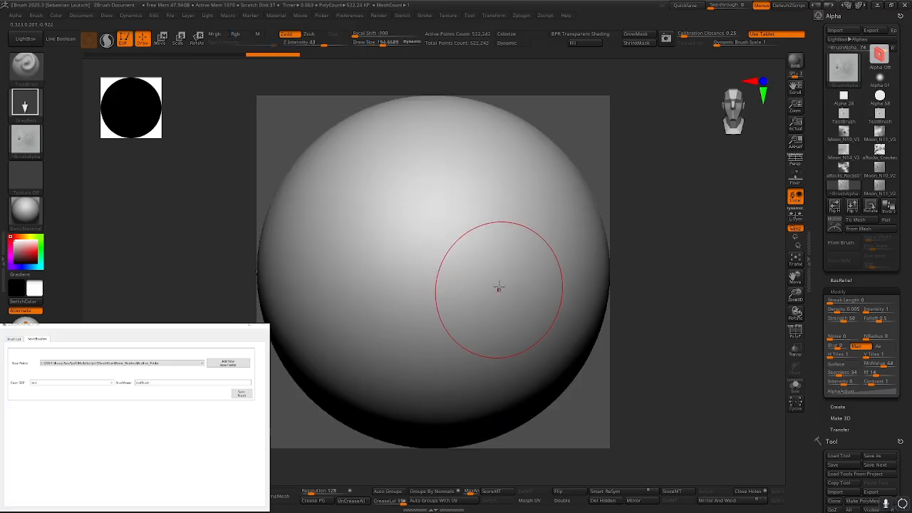
# Switch the sphere's material to BasicMaterial2 and replace the first crater stamp with a larger one covering most of the canvas
pyautogui.moveTo(463, 278)
pyautogui.keyDown('alt'); pyautogui.mouseDown(button='right')
pyautogui.moveTo(490, 277)
pyautogui.moveTo(457, 273)
pyautogui.mouseUp(button='right'); pyautogui.keyUp('alt')
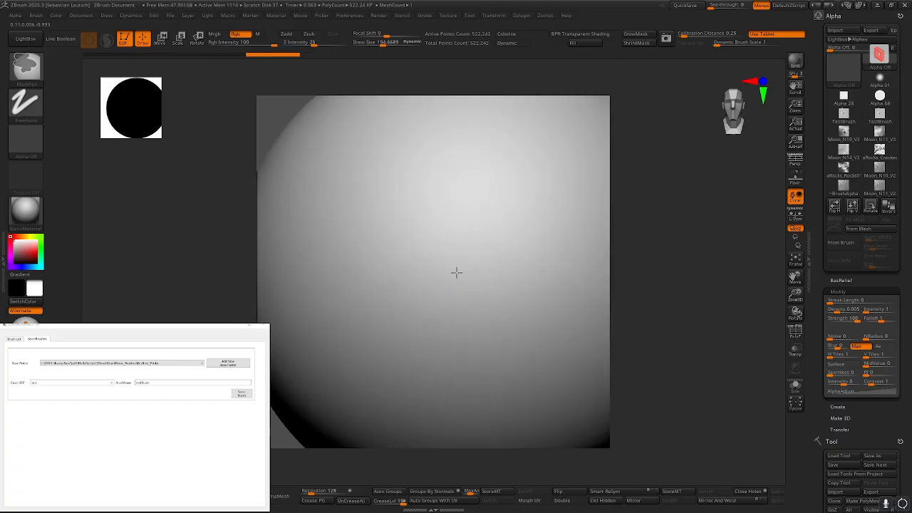
pyautogui.moveTo(383, 250); pyautogui.dragTo(495, 340)
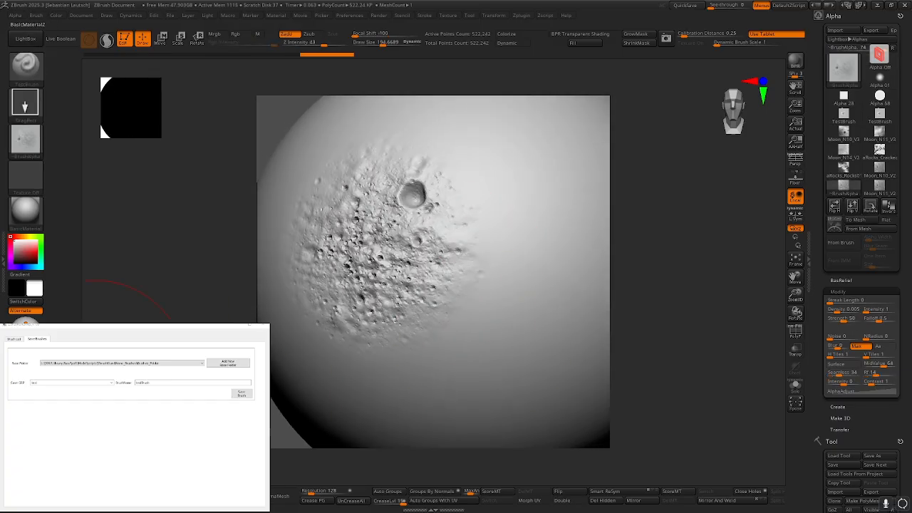
pyautogui.click(25, 371)
pyautogui.hotkey('ctrl', 'z')
pyautogui.moveTo(433, 255)
pyautogui.mouseDown()
pyautogui.moveTo(489, 314)
pyautogui.moveTo(664, 404)
pyautogui.moveTo(660, 391)
pyautogui.mouseUp()
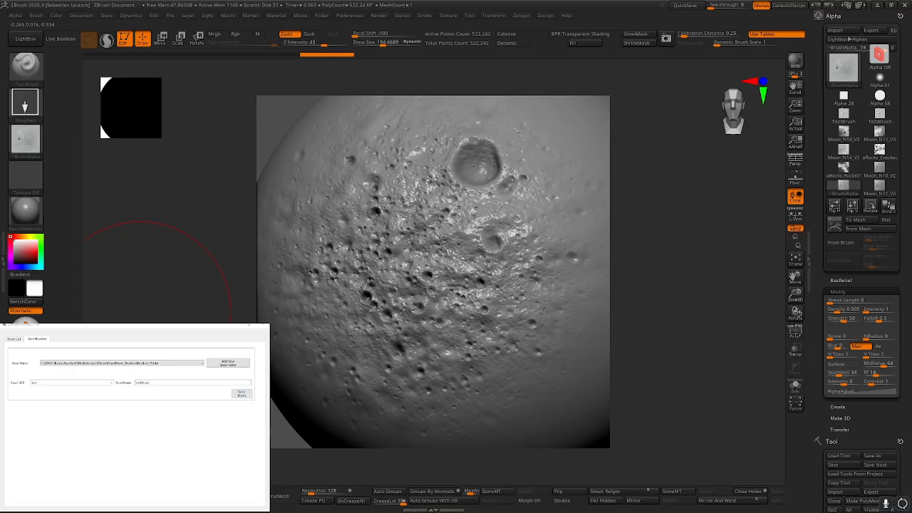
# Try to save the current brush to the test group under the name testBrush
pyautogui.click(240, 394)
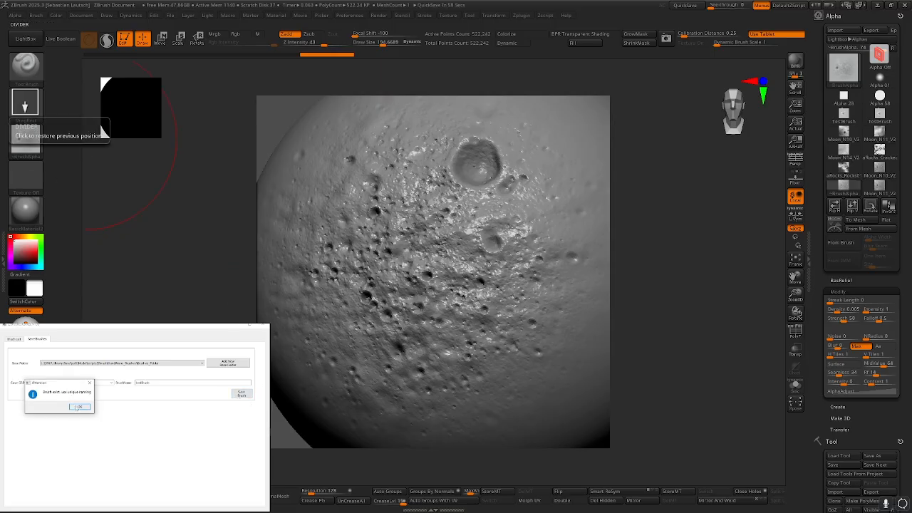
pyautogui.click(80, 406)
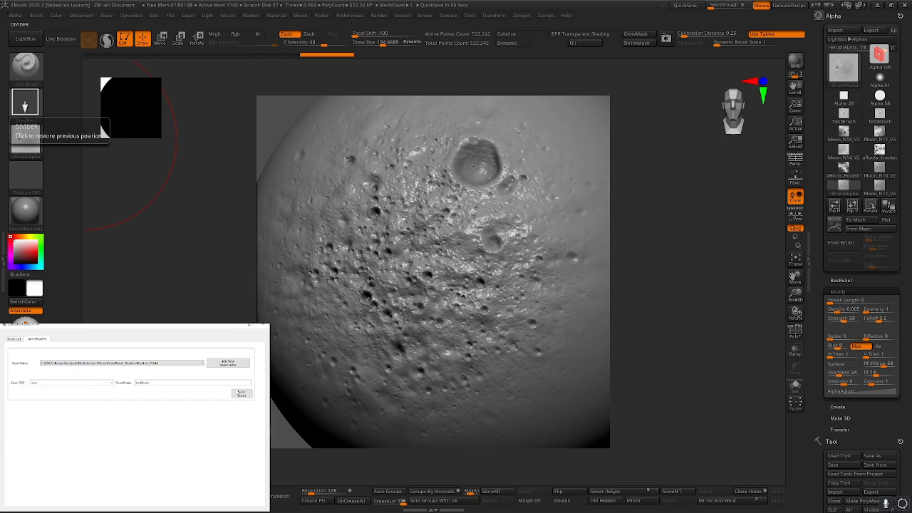
pyautogui.click(242, 394)
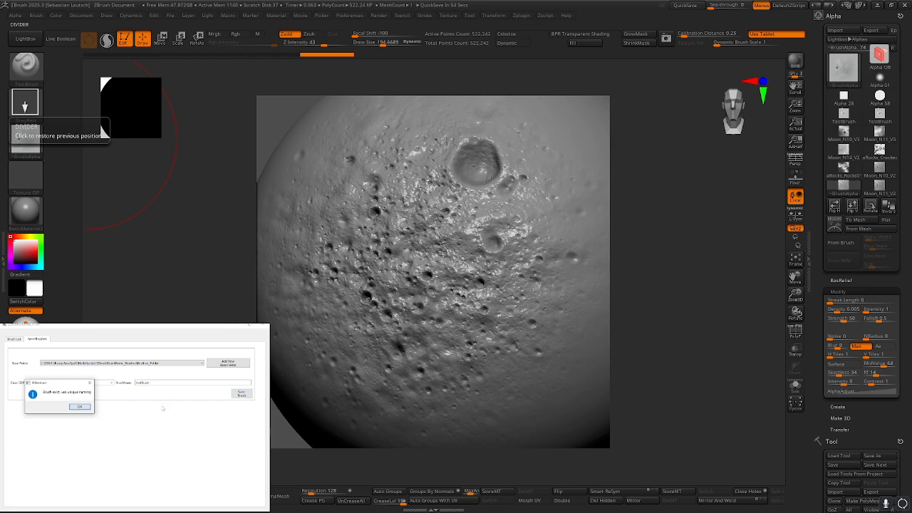
pyautogui.click(80, 408)
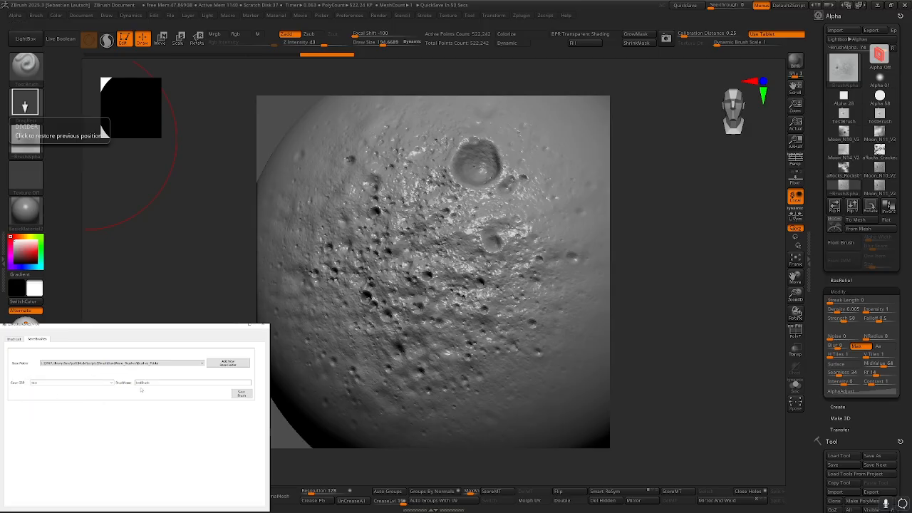
# Check the names in the test group, save the brush there as testBrush2 and view the group's brush list
pyautogui.click(15, 339)
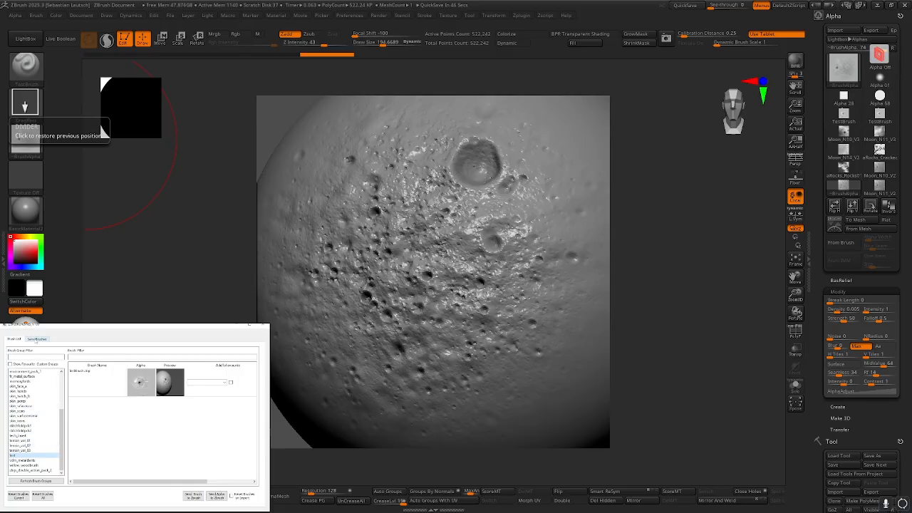
pyautogui.click(37, 339)
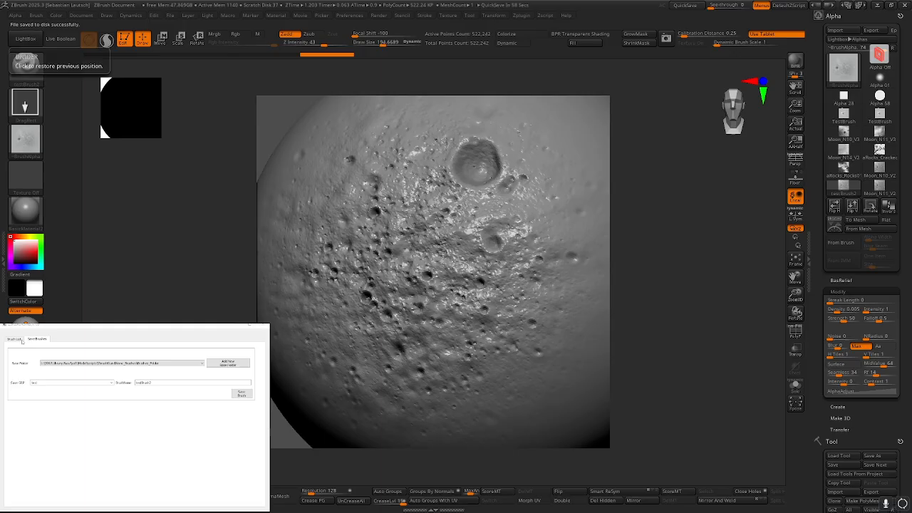
pyautogui.click(22, 340)
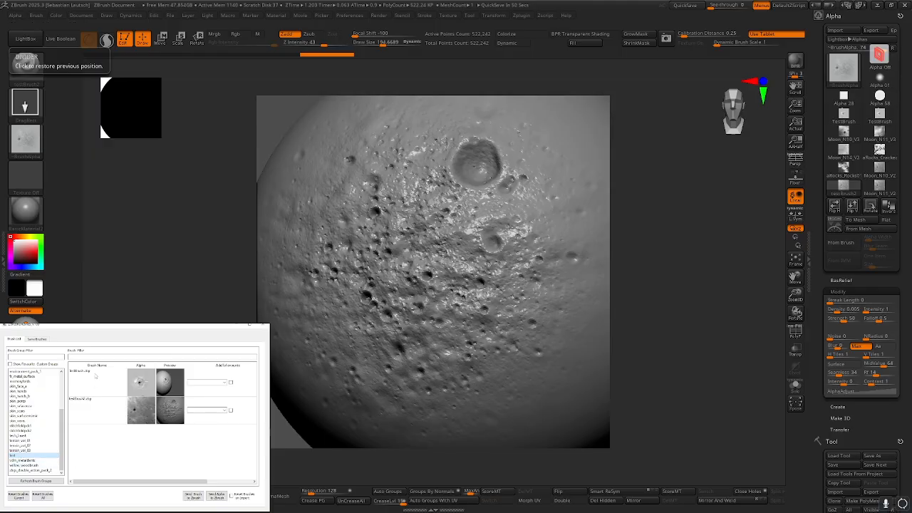
# Load the testBrush entry into ZBrush, undo the large crater stamp and stamp the loaded brush on the sphere
pyautogui.doubleClick(96, 375)
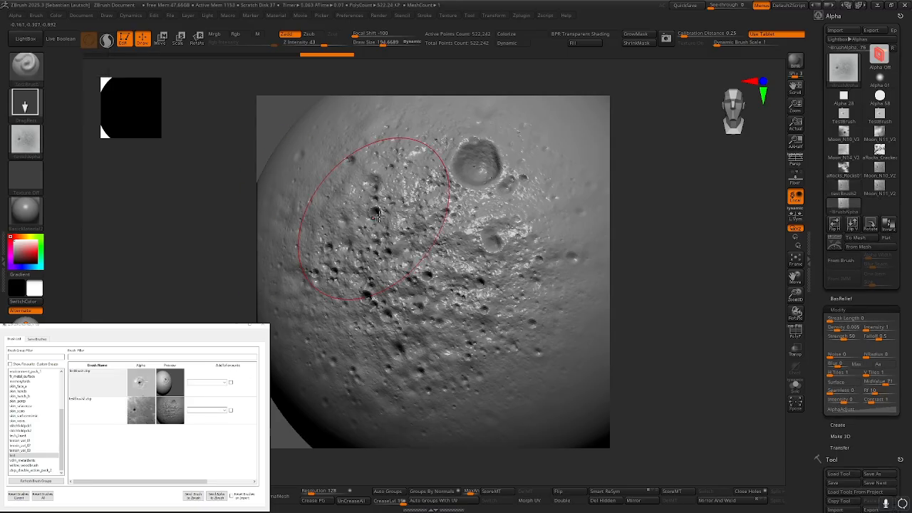
pyautogui.moveTo(379, 216); pyautogui.dragTo(326, 250, button='right')
pyautogui.hotkey('ctrl', 'z')
pyautogui.moveTo(325, 250); pyautogui.dragTo(417, 306)
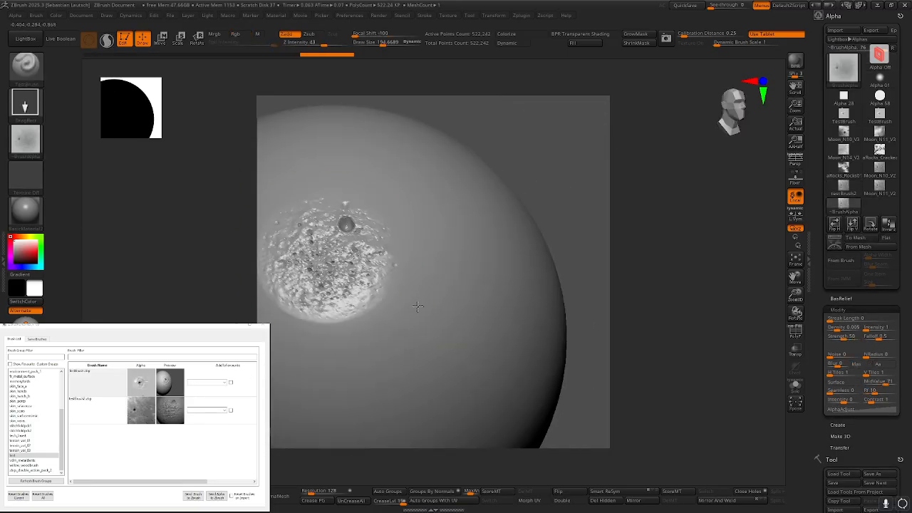
# Send testBrush to ZBrush again, undo the previous stamp and restamp it on the front of the sphere
pyautogui.rightClick(112, 384)
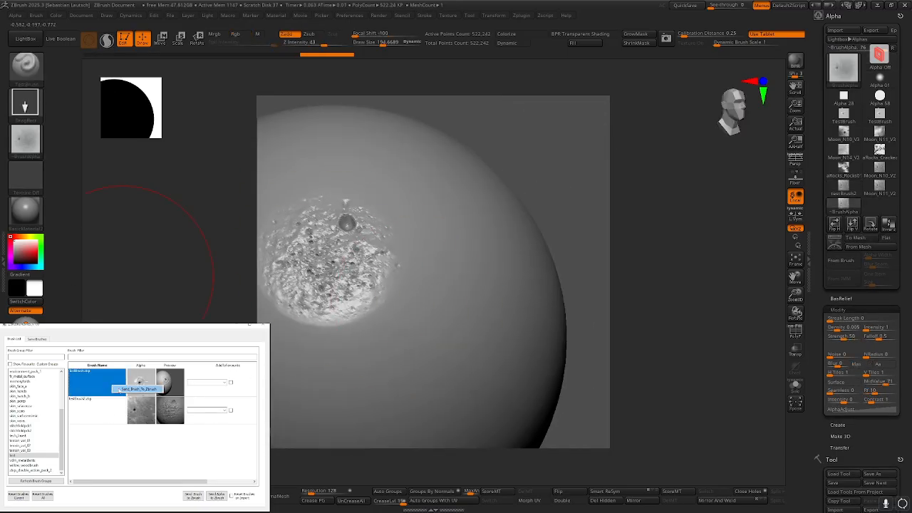
pyautogui.click(137, 389)
pyautogui.keyDown('shift'); pyautogui.moveTo(455, 256); pyautogui.dragTo(462, 236, button='right'); pyautogui.keyUp('shift')
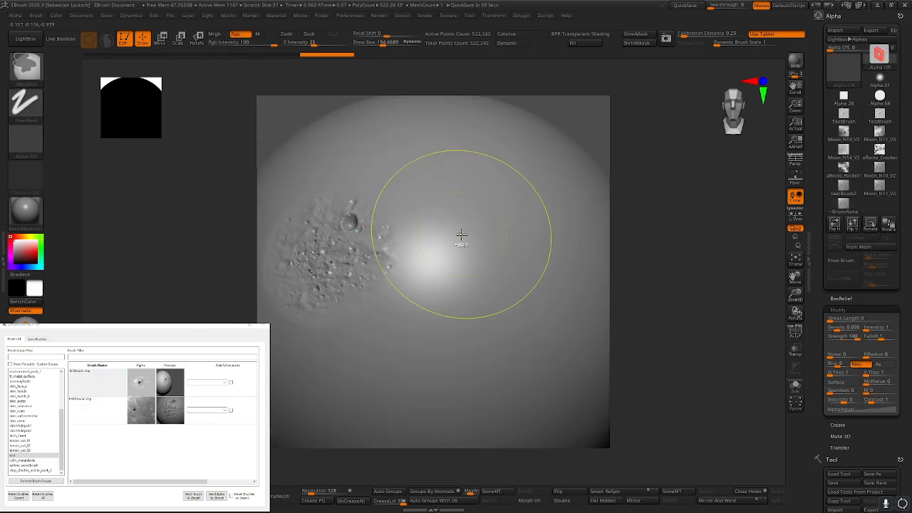
pyautogui.hotkey('ctrl', 'z')
pyautogui.moveTo(355, 217); pyautogui.dragTo(396, 251)
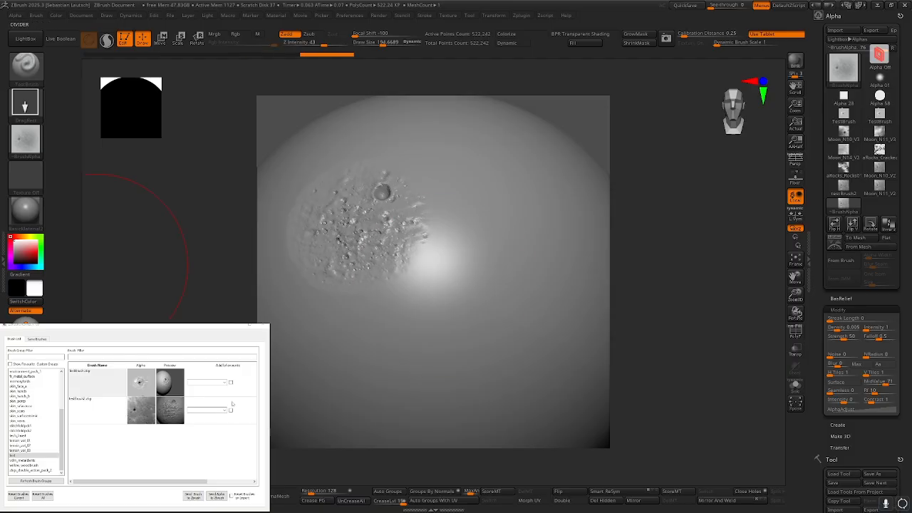
# Send testBrush2 to ZBrush and stamp it on the sphere below the testBrush stamp
pyautogui.click(92, 407)
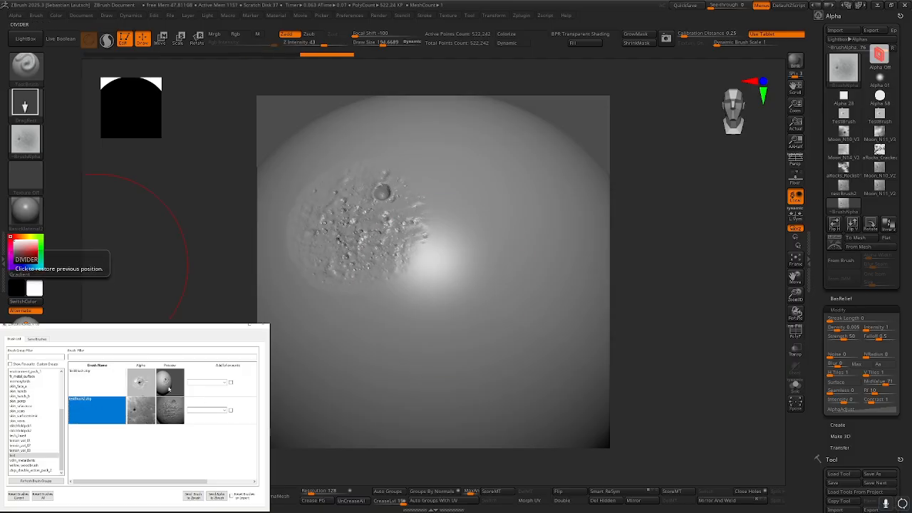
pyautogui.click(104, 389)
pyautogui.click(96, 410)
pyautogui.rightClick(95, 411)
pyautogui.click(121, 415)
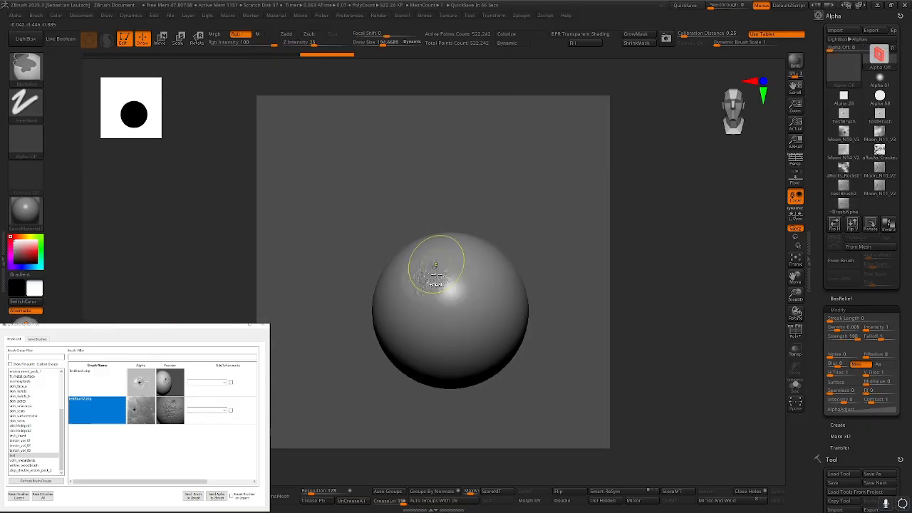
pyautogui.moveTo(430, 263)
pyautogui.mouseDown()
pyautogui.moveTo(420, 278)
pyautogui.moveTo(476, 350)
pyautogui.moveTo(460, 348)
pyautogui.mouseUp()
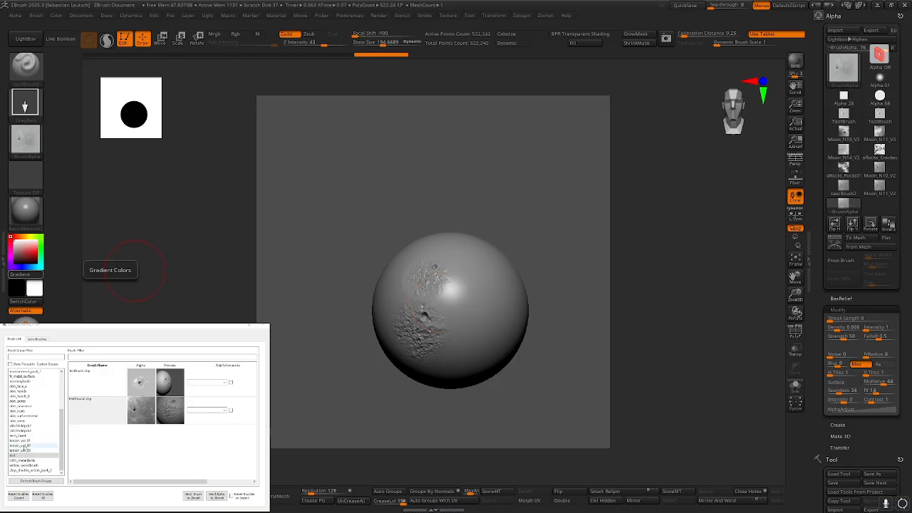
# Review the brush saving form and send testBrush from the test group back to ZBrush
pyautogui.click(37, 340)
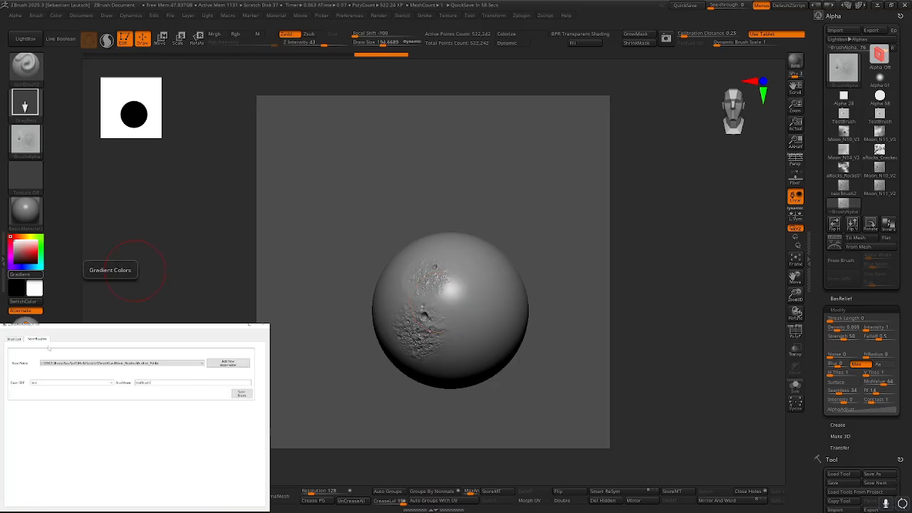
pyautogui.click(16, 340)
pyautogui.click(85, 388)
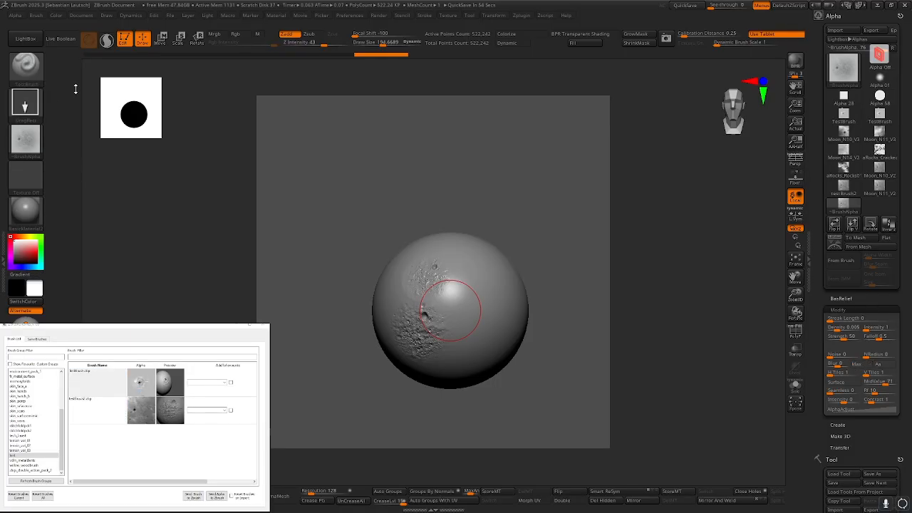
# Stamp the loaded testBrush crater texture on the sphere beside the existing stamps
pyautogui.moveTo(494, 313)
pyautogui.mouseDown()
pyautogui.moveTo(497, 329)
pyautogui.moveTo(473, 358)
pyautogui.mouseUp()
pyautogui.moveTo(431, 295)
pyautogui.mouseDown(button='right')
pyautogui.moveTo(444, 280)
pyautogui.moveTo(416, 236)
pyautogui.moveTo(428, 295)
pyautogui.mouseUp(button='right')
pyautogui.keyDown('alt'); pyautogui.moveTo(380, 266); pyautogui.dragTo(360, 241, button='right'); pyautogui.keyUp('alt')
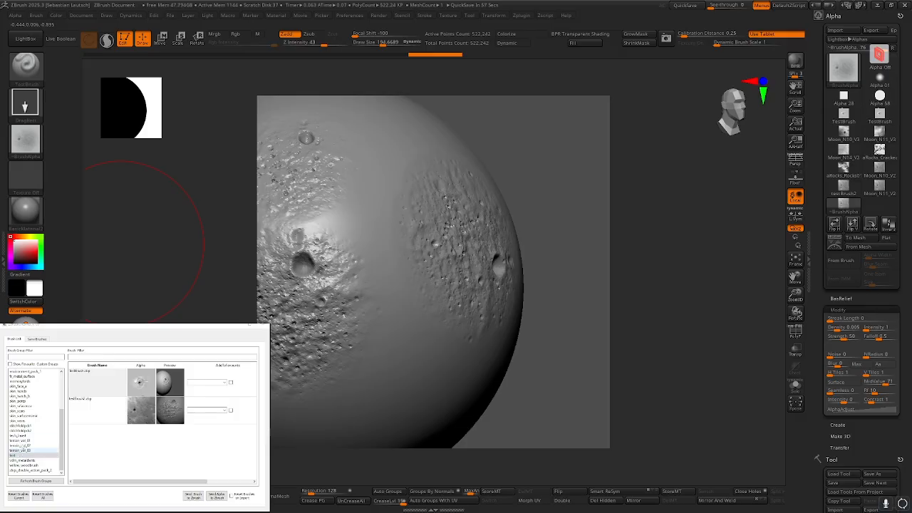
# Browse the brush groups, send the first Willow_Wood brush from the willow_woodbrush group to ZBrush and stamp its grain on the sphere
pyautogui.click(25, 435)
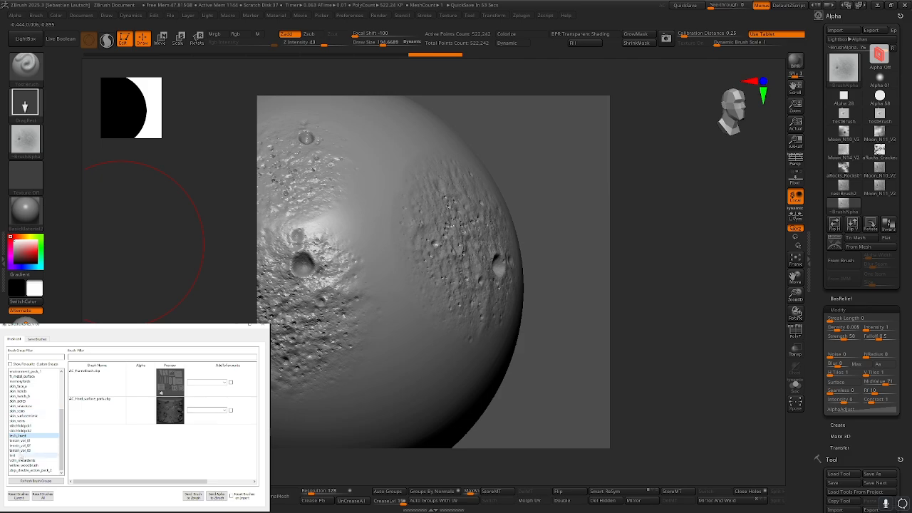
pyautogui.click(18, 454)
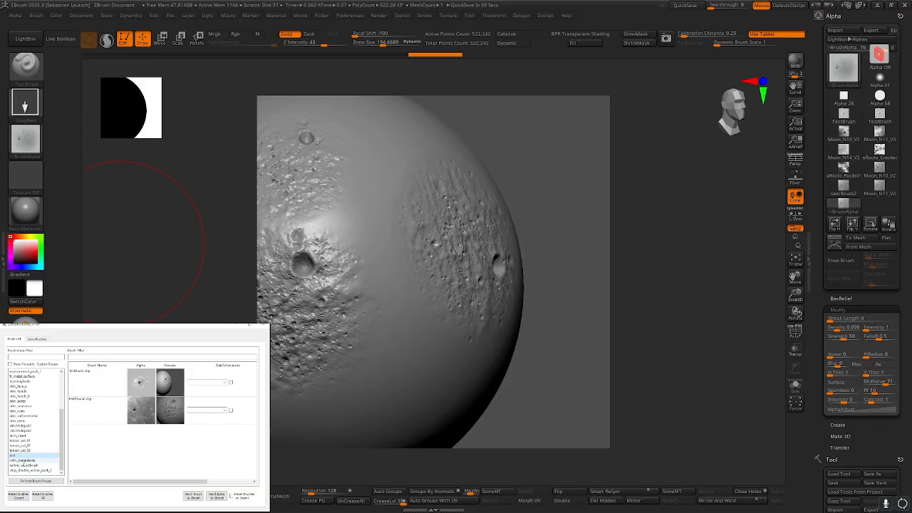
pyautogui.click(50, 458)
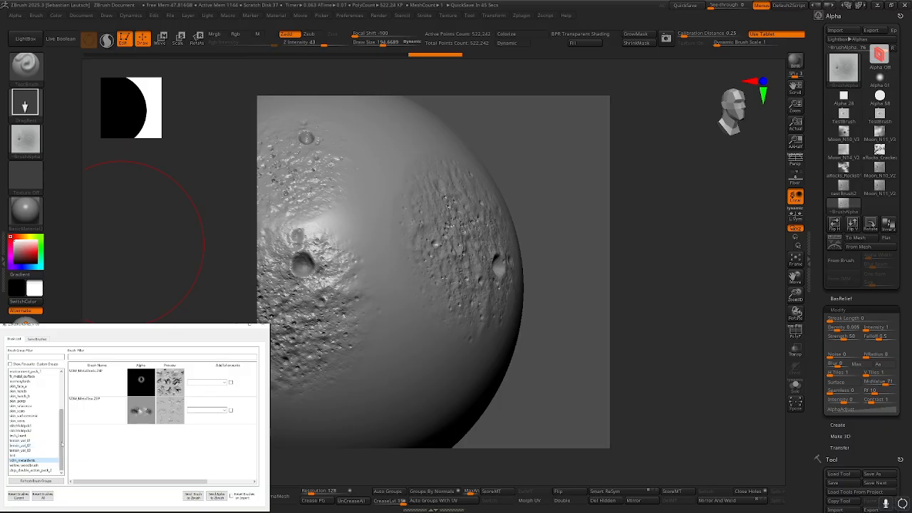
pyautogui.click(32, 456)
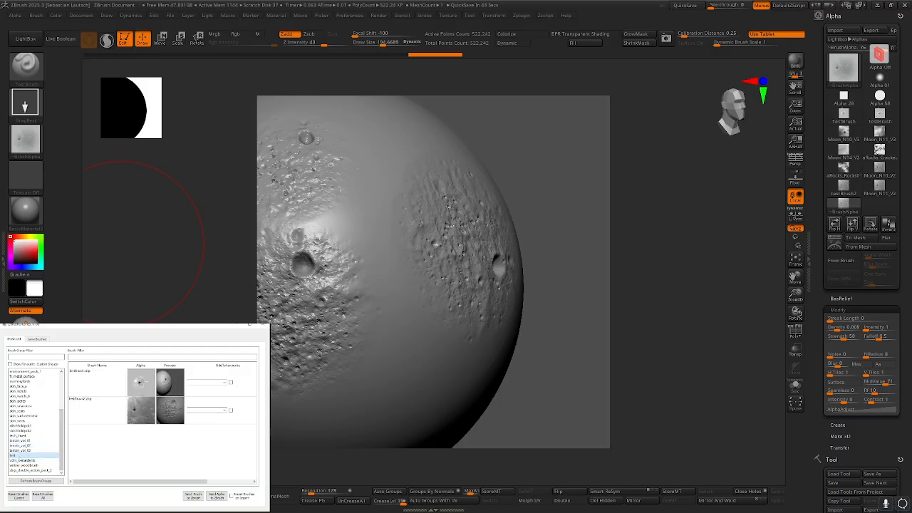
pyautogui.click(36, 466)
pyautogui.click(107, 385)
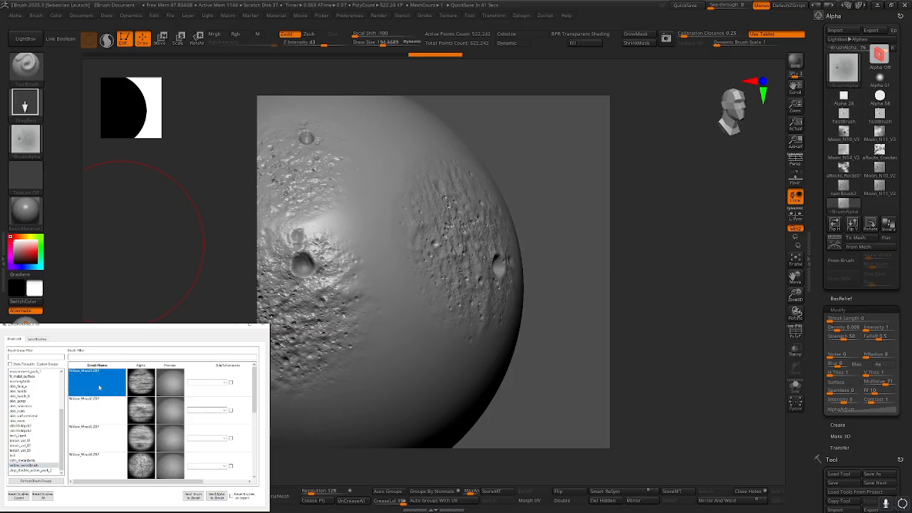
pyautogui.keyDown('ctrl'); pyautogui.rightClick(366, 273); pyautogui.keyUp('ctrl')
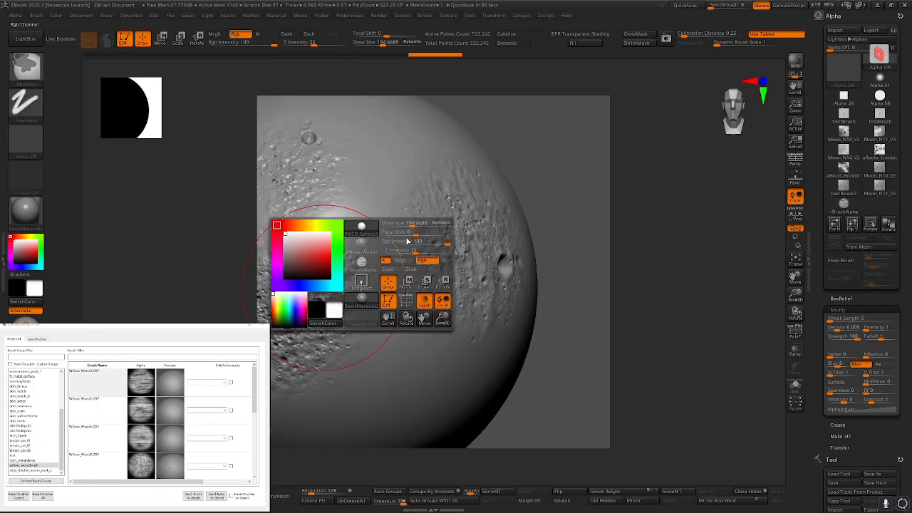
pyautogui.moveTo(404, 267)
pyautogui.keyDown('ctrl'); pyautogui.mouseDown(button='right')
pyautogui.moveTo(403, 221)
pyautogui.moveTo(407, 258)
pyautogui.mouseUp(button='right'); pyautogui.keyUp('ctrl')
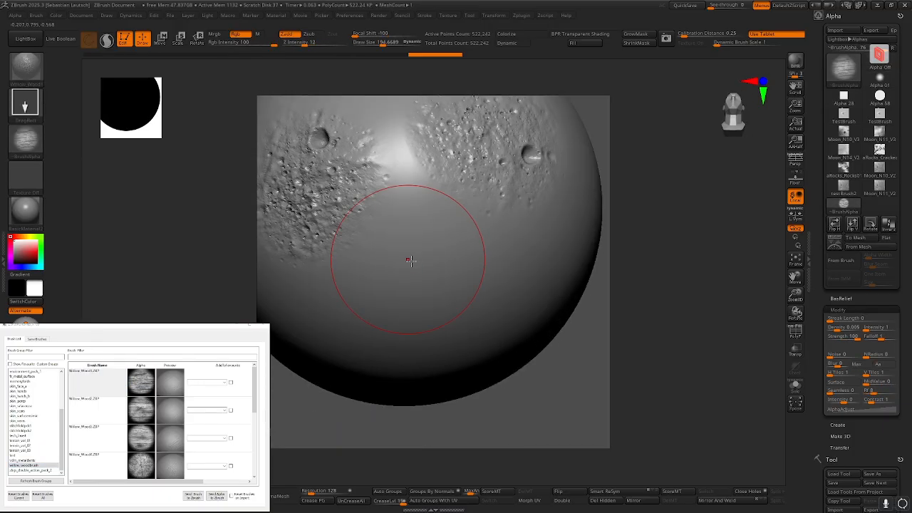
pyautogui.moveTo(406, 258); pyautogui.dragTo(500, 278)
pyautogui.moveTo(407, 323); pyautogui.dragTo(403, 385)
# Stamp the wood grain again on the smooth area just below the dense crater patch
pyautogui.moveTo(415, 327)
pyautogui.keyDown('ctrl'); pyautogui.mouseDown(button='right')
pyautogui.moveTo(417, 250)
pyautogui.moveTo(391, 246)
pyautogui.moveTo(423, 268)
pyautogui.mouseUp(button='right'); pyautogui.keyUp('ctrl')
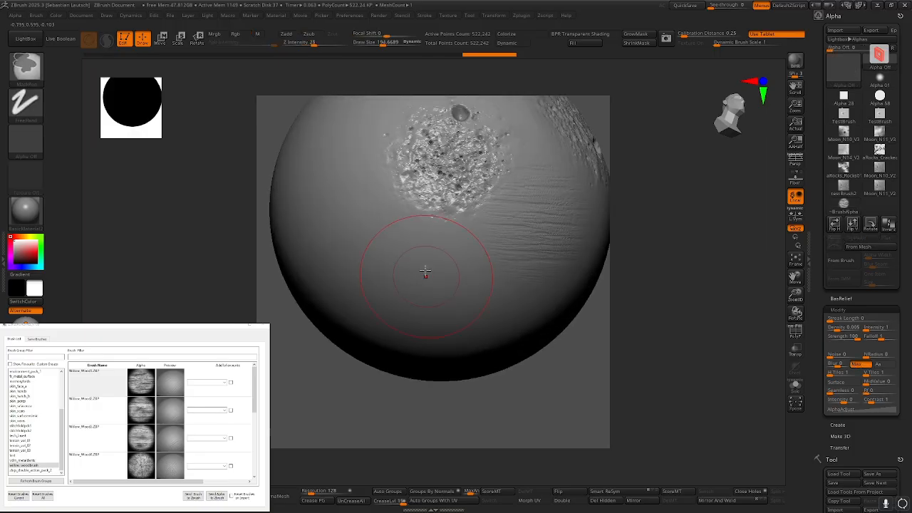
pyautogui.moveTo(406, 351); pyautogui.dragTo(412, 371)
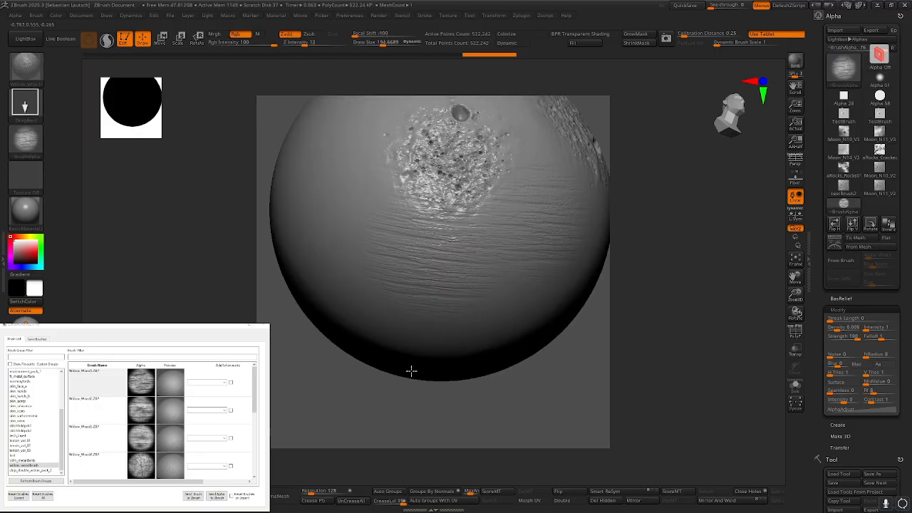
pyautogui.keyDown('alt'); pyautogui.moveTo(450, 285); pyautogui.dragTo(482, 333, button='right'); pyautogui.keyUp('alt')
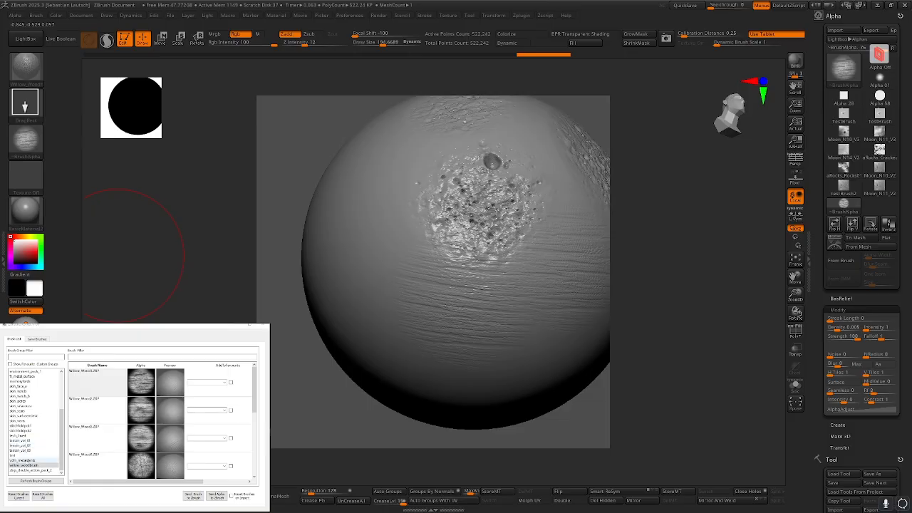
# Open the test group's location on disk, delete the test folder from the brushes folder and refresh the brush groups
pyautogui.click(36, 339)
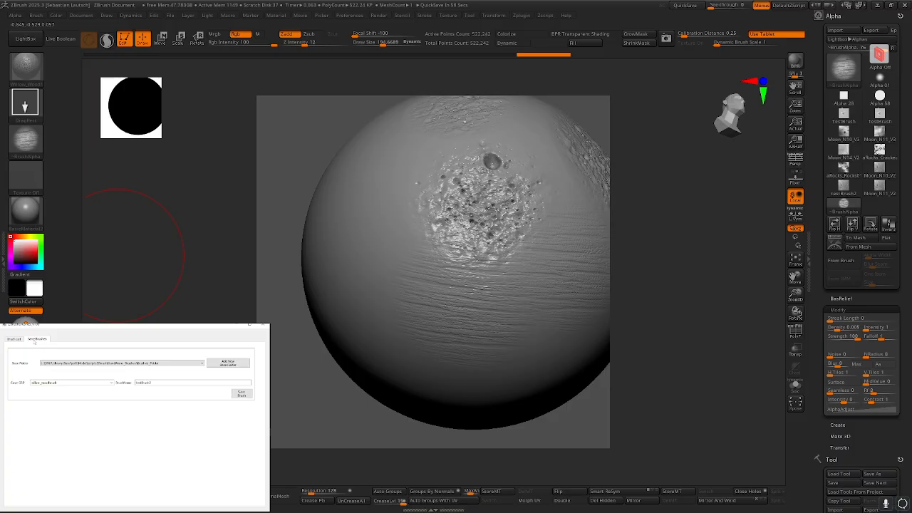
pyautogui.click(14, 339)
pyautogui.click(36, 471)
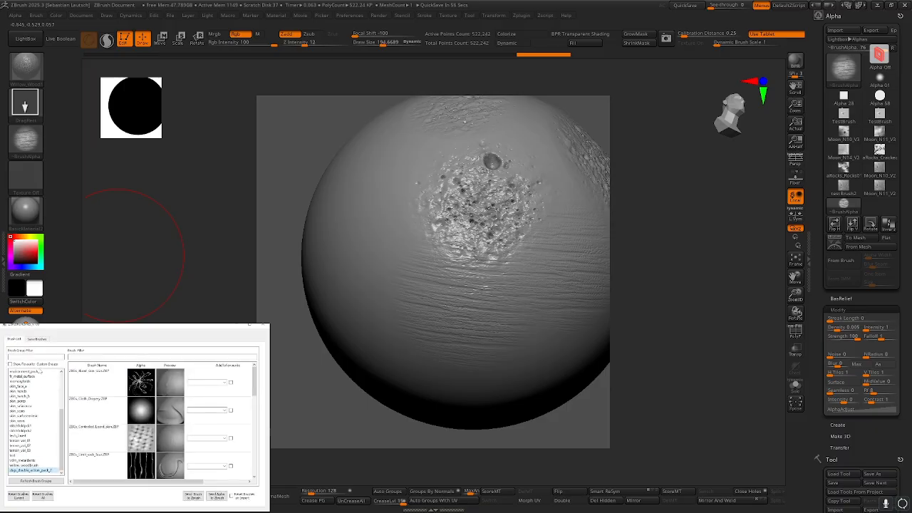
pyautogui.click(21, 455)
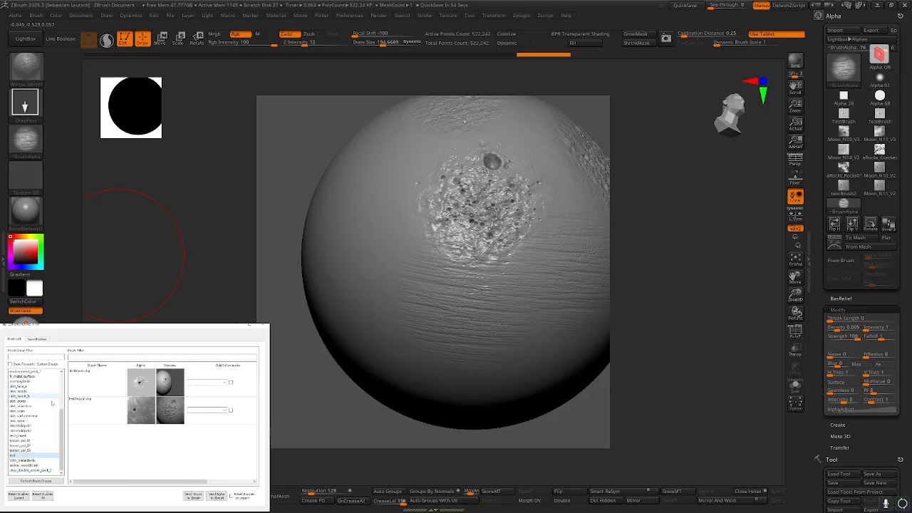
pyautogui.rightClick(25, 455)
pyautogui.click(56, 458)
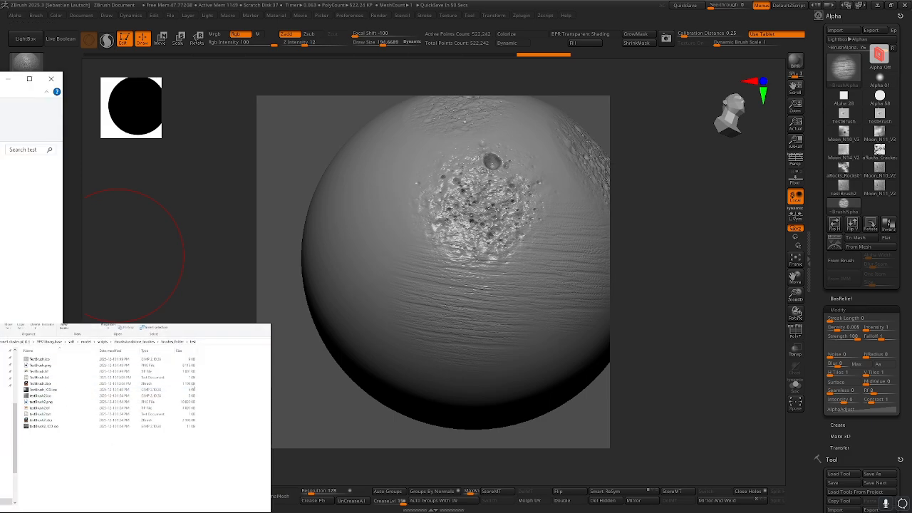
pyautogui.click(172, 342)
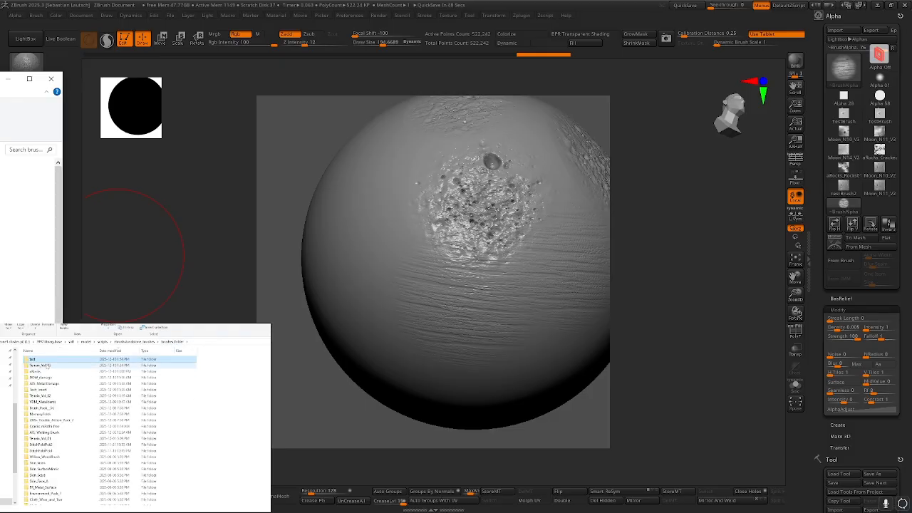
pyautogui.press('Delete')
pyautogui.click(84, 430)
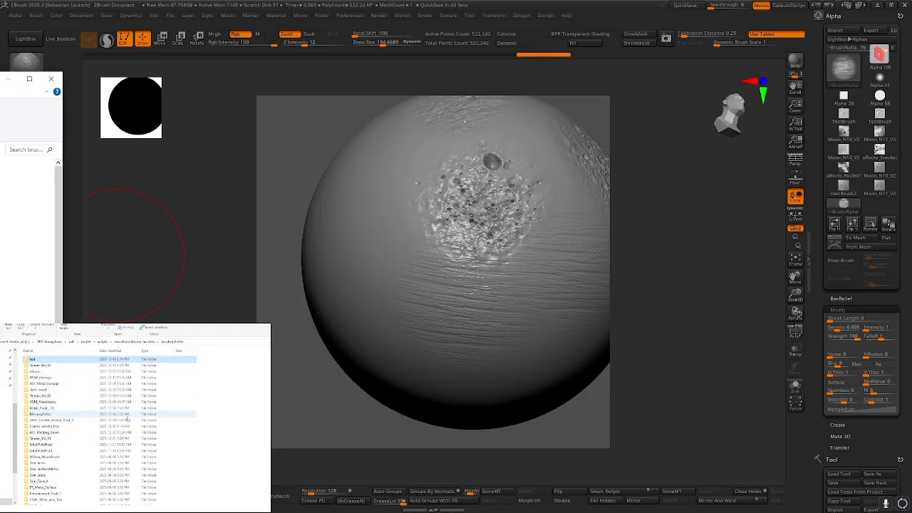
pyautogui.click(50, 80)
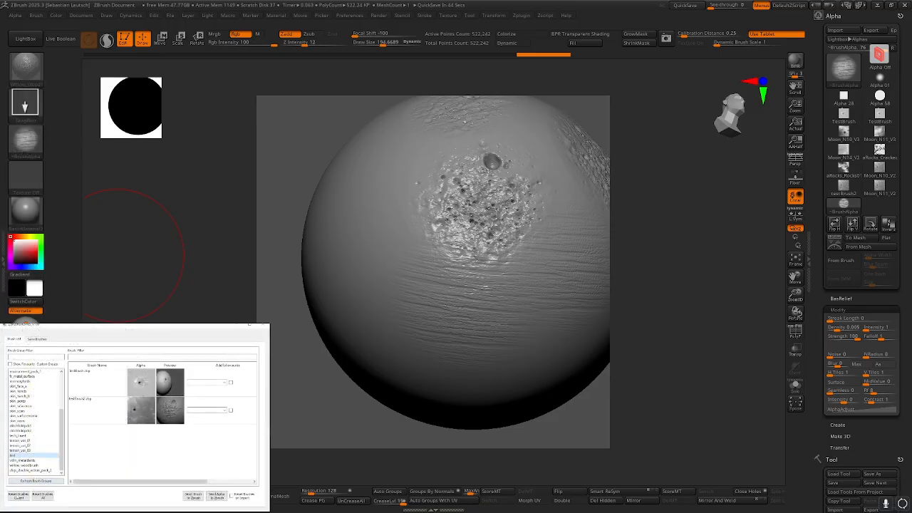
pyautogui.click(62, 484)
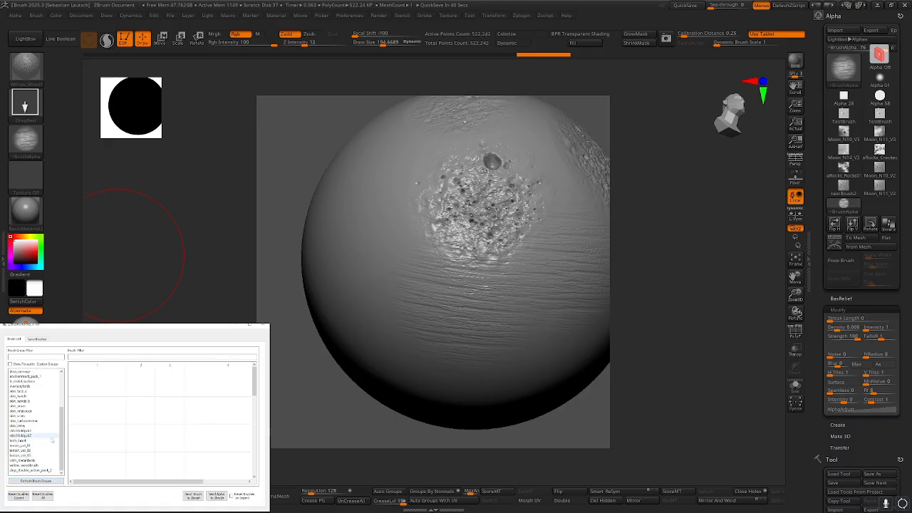
# Send Damage_01 from the damage brush group to ZBrush and stamp it on a smooth area of the sphere
pyautogui.click(38, 373)
pyautogui.rightClick(112, 385)
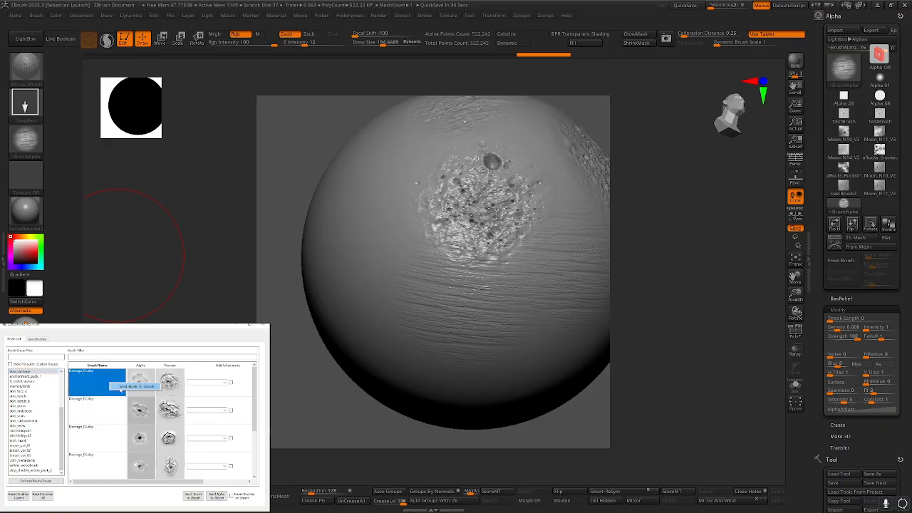
pyautogui.click(133, 386)
pyautogui.moveTo(489, 247); pyautogui.dragTo(556, 242, button='right')
pyautogui.moveTo(337, 215); pyautogui.dragTo(346, 205)
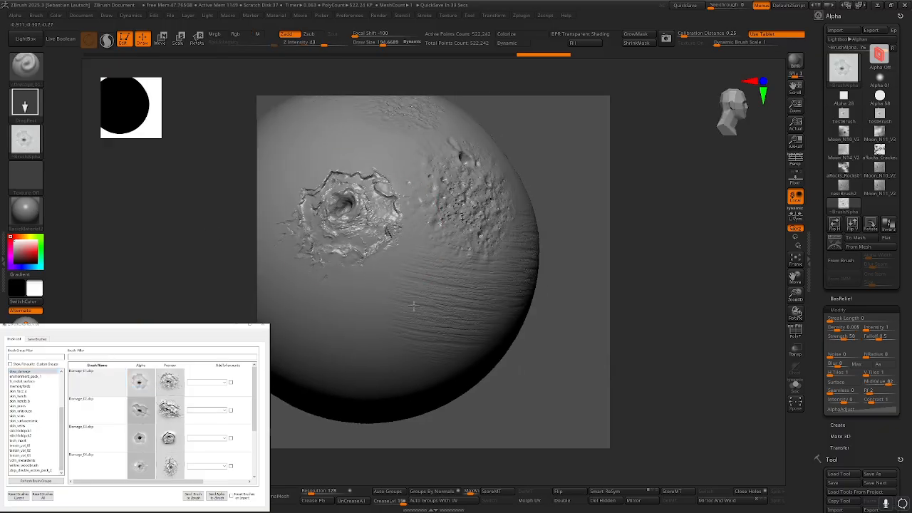
# Send Damage_02 to ZBrush and stamp it twice on the smooth surface near the Damage_01 stamp
pyautogui.rightClick(92, 417)
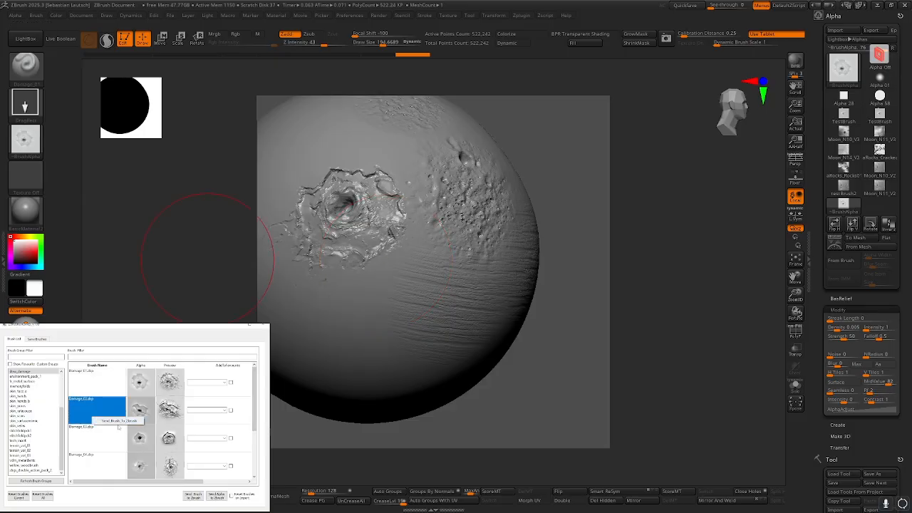
pyautogui.click(111, 421)
pyautogui.keyDown('alt'); pyautogui.moveTo(329, 217); pyautogui.dragTo(430, 220, button='right'); pyautogui.keyUp('alt')
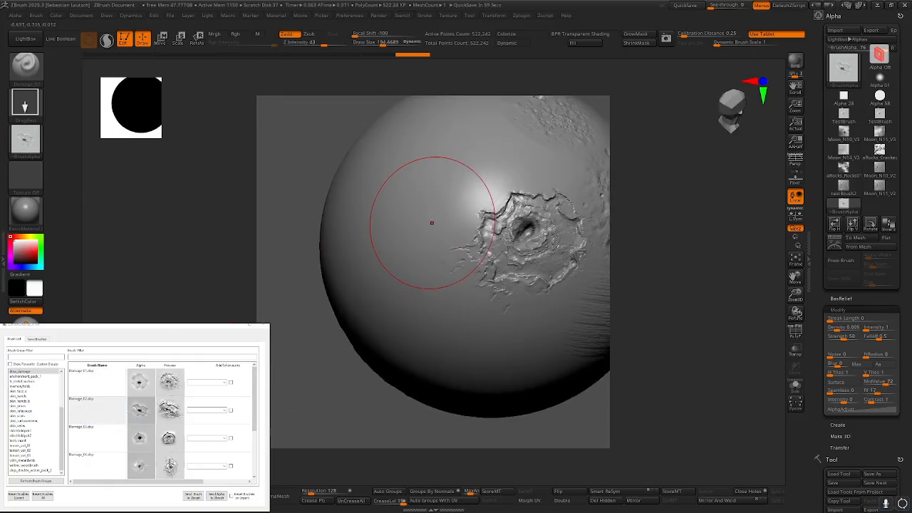
pyautogui.moveTo(429, 220); pyautogui.dragTo(387, 100)
pyautogui.moveTo(387, 99); pyautogui.dragTo(447, 229, button='right')
pyautogui.moveTo(446, 229); pyautogui.dragTo(401, 187)
# Send Damage_04 to ZBrush and stamp it at a large size on the sphere over the damaged area
pyautogui.scroll(-1, 143, 456)
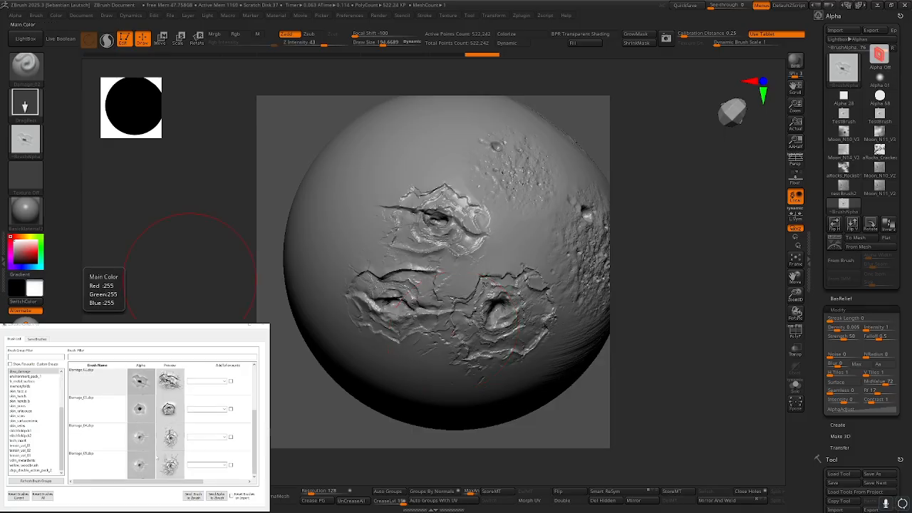
pyautogui.click(101, 443)
pyautogui.moveTo(413, 163); pyautogui.dragTo(486, 133, button='right')
pyautogui.moveTo(486, 133)
pyautogui.mouseDown()
pyautogui.moveTo(456, 57)
pyautogui.moveTo(323, 20)
pyautogui.moveTo(299, 43)
pyautogui.mouseUp()
pyautogui.moveTo(405, 216); pyautogui.dragTo(450, 258, button='right')
pyautogui.keyDown('alt'); pyautogui.moveTo(411, 175); pyautogui.dragTo(422, 240, button='right'); pyautogui.keyUp('alt')
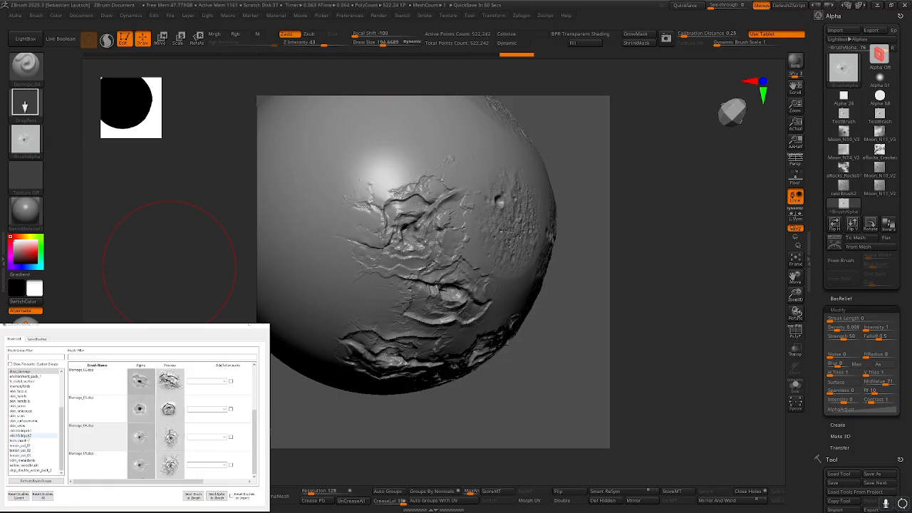
# Send the first fold brush, C-01, to ZBrush and draw a vertical wrinkled band down the sphere
pyautogui.click(29, 433)
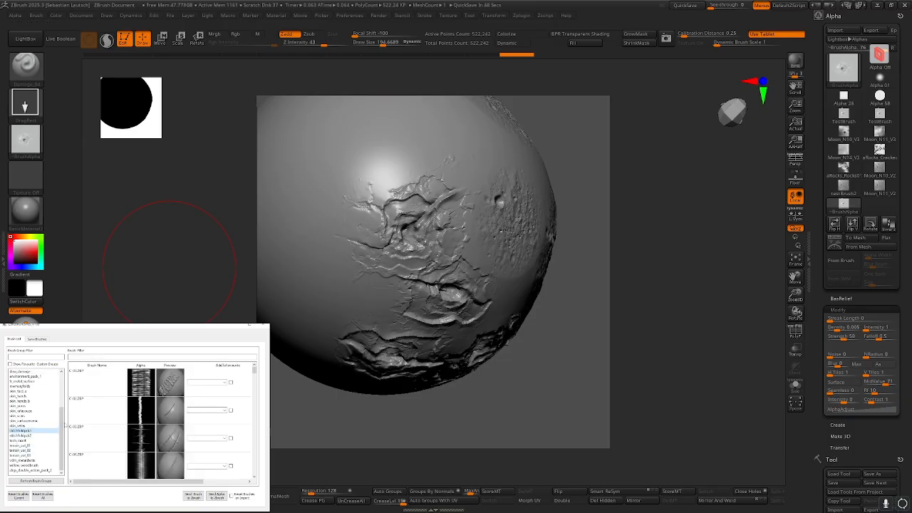
pyautogui.click(117, 392)
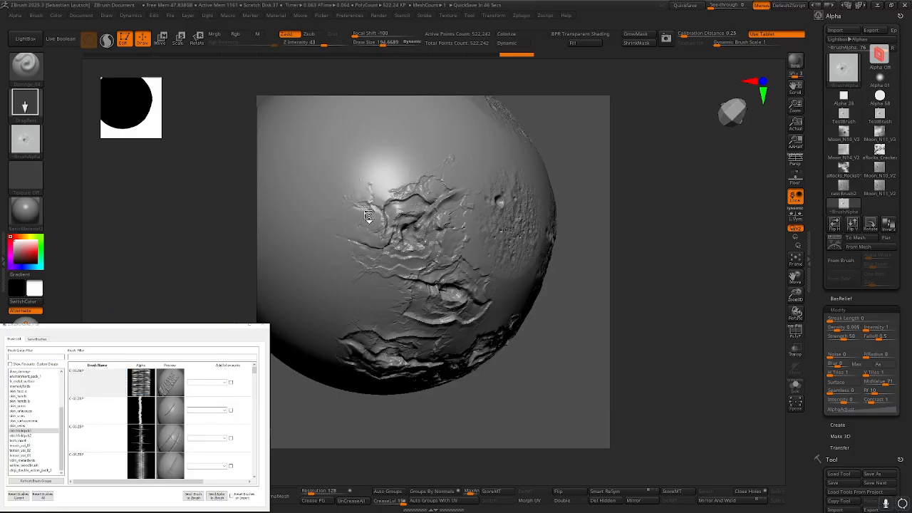
pyautogui.moveTo(343, 181)
pyautogui.keyDown('alt'); pyautogui.mouseDown(button='right')
pyautogui.moveTo(399, 185)
pyautogui.moveTo(408, 212)
pyautogui.mouseUp(button='right'); pyautogui.keyUp('alt')
pyautogui.keyDown('ctrl'); pyautogui.moveTo(408, 212); pyautogui.dragTo(408, 176, button='right'); pyautogui.keyUp('ctrl')
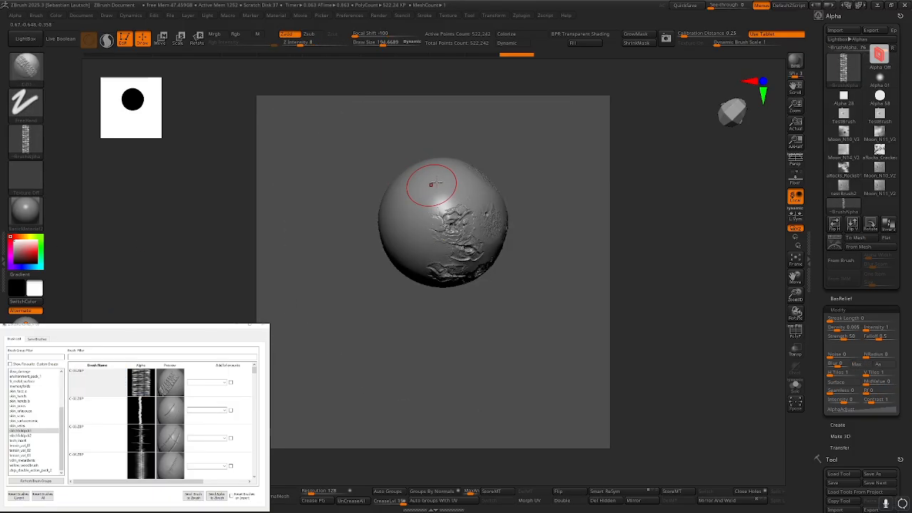
pyautogui.moveTo(419, 180)
pyautogui.mouseDown()
pyautogui.moveTo(404, 223)
pyautogui.moveTo(409, 277)
pyautogui.moveTo(413, 261)
pyautogui.mouseUp()
pyautogui.moveTo(415, 259)
pyautogui.mouseDown(button='right')
pyautogui.moveTo(431, 235)
pyautogui.moveTo(409, 218)
pyautogui.moveTo(433, 227)
pyautogui.mouseUp(button='right')
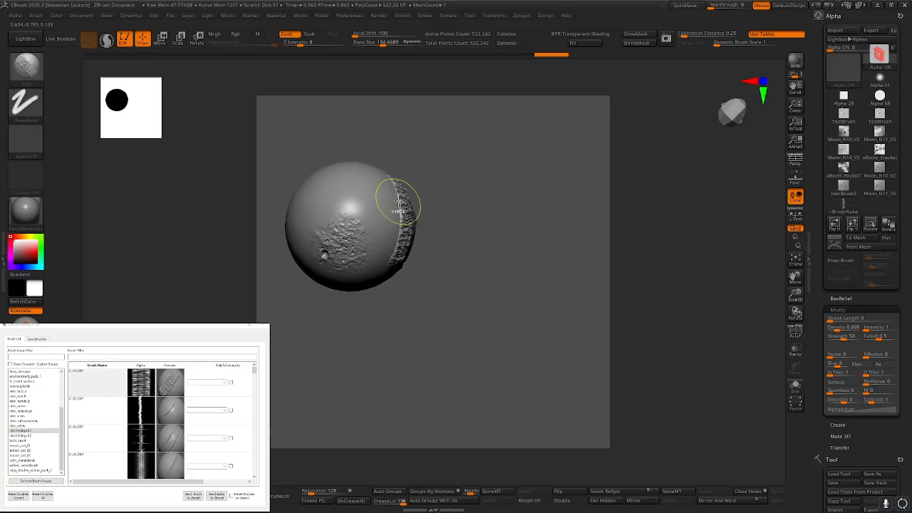
pyautogui.moveTo(397, 197)
pyautogui.keyDown('ctrl'); pyautogui.mouseDown(button='right')
pyautogui.moveTo(399, 242)
pyautogui.moveTo(393, 228)
pyautogui.mouseUp(button='right'); pyautogui.keyUp('ctrl')
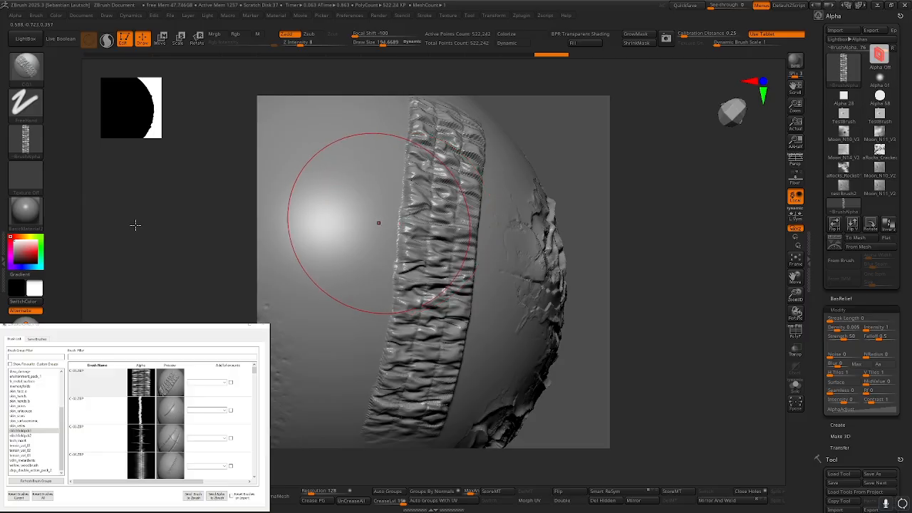
# Send only the C-01 alpha to ZBrush and draw a short wrinkled strip on the sphere with the Standard brush
pyautogui.rightClick(140, 389)
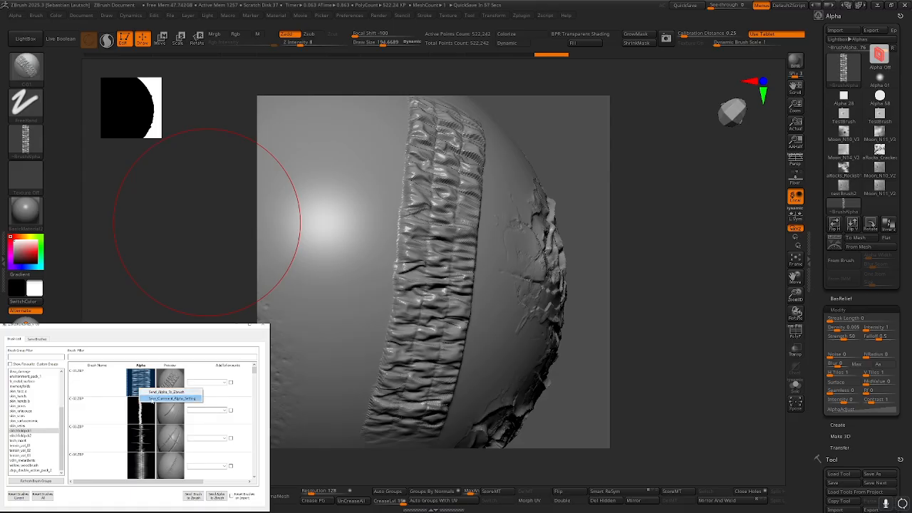
pyautogui.click(163, 391)
pyautogui.click(73, 407)
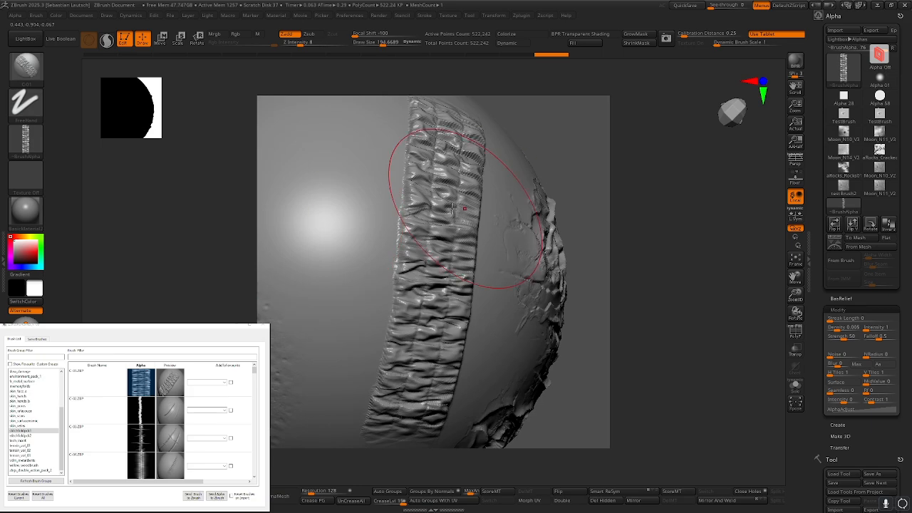
pyautogui.moveTo(464, 212); pyautogui.dragTo(447, 210, button='right')
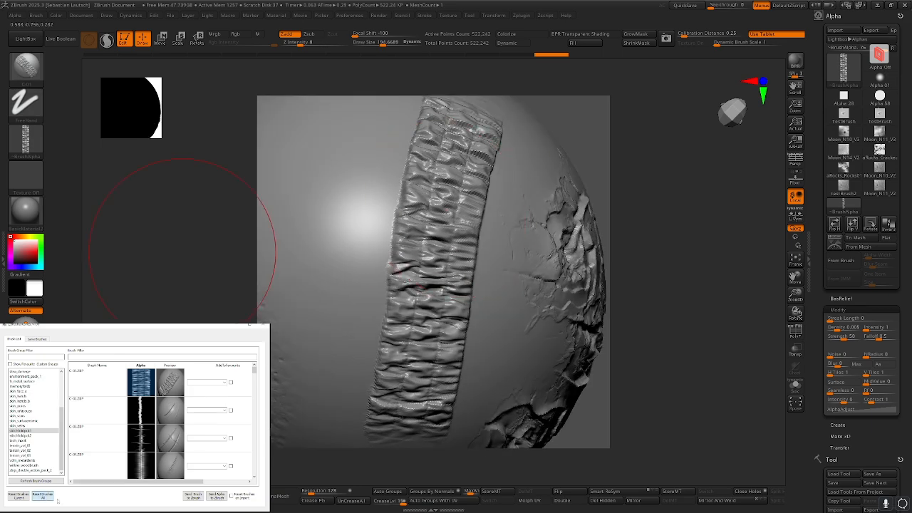
pyautogui.moveTo(386, 258); pyautogui.dragTo(420, 257, button='right')
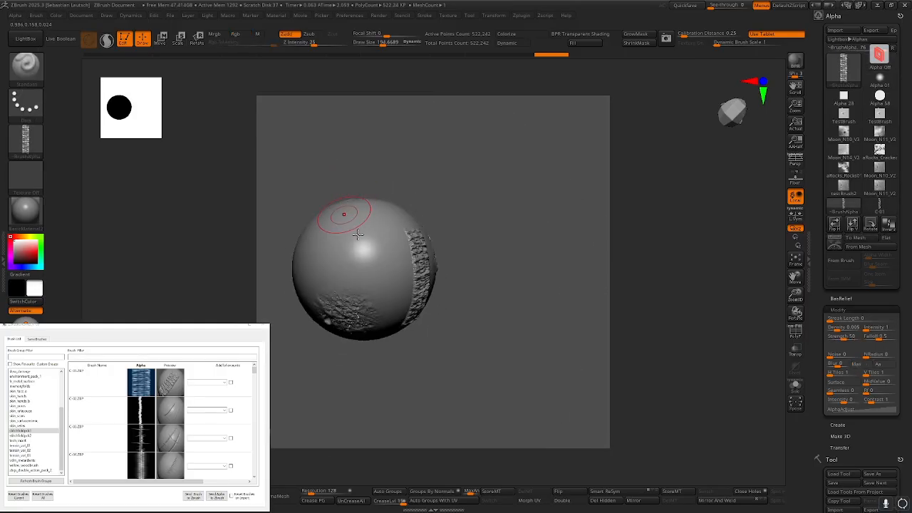
pyautogui.moveTo(358, 235); pyautogui.dragTo(337, 278)
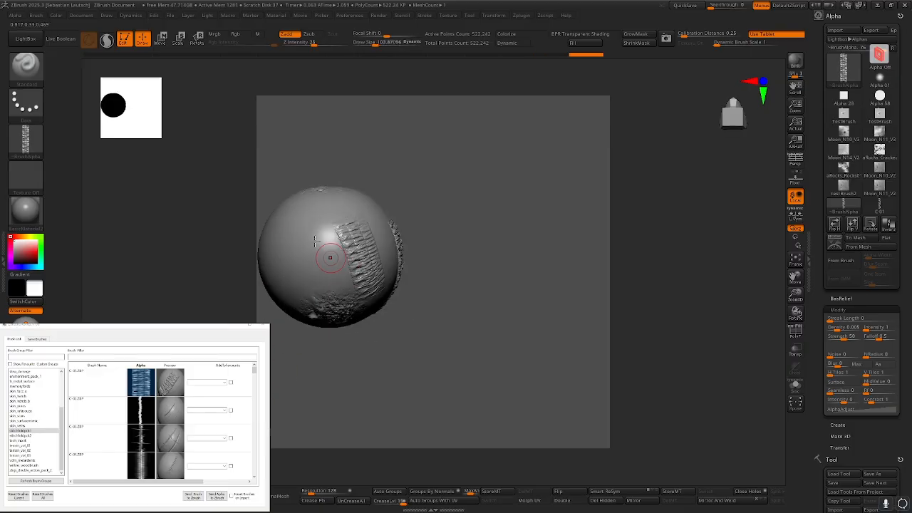
# Undo the short wrinkled strip, retry it on the sphere, and enlarge the Standard brush's draw size to about 135
pyautogui.hotkey('ctrl', 'z')
pyautogui.moveTo(293, 212); pyautogui.dragTo(353, 276)
pyautogui.hotkey('ctrl', 'z')
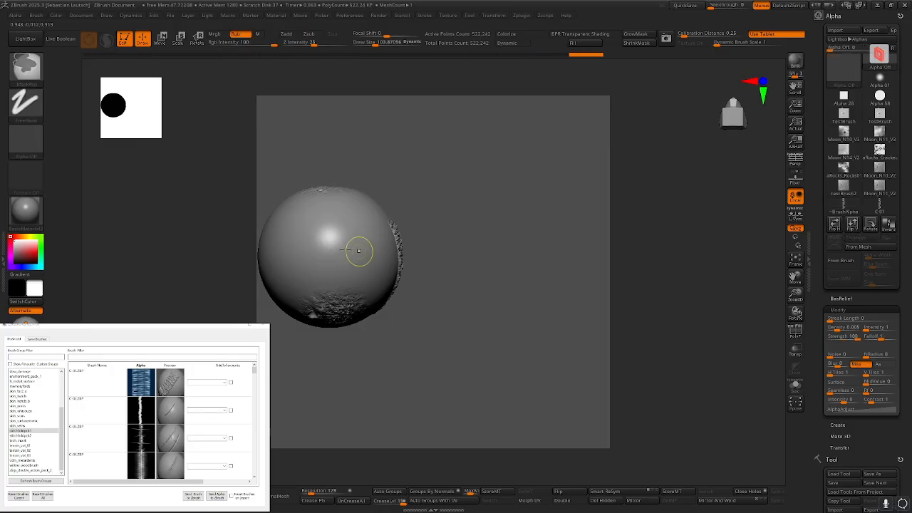
pyautogui.moveTo(298, 222)
pyautogui.mouseDown()
pyautogui.moveTo(325, 247)
pyautogui.moveTo(375, 267)
pyautogui.mouseUp()
pyautogui.moveTo(375, 268)
pyautogui.keyDown('ctrl'); pyautogui.mouseDown(button='right')
pyautogui.moveTo(398, 303)
pyautogui.moveTo(394, 268)
pyautogui.moveTo(418, 240)
pyautogui.moveTo(424, 275)
pyautogui.moveTo(405, 284)
pyautogui.moveTo(456, 270)
pyautogui.moveTo(472, 244)
pyautogui.mouseUp(button='right'); pyautogui.keyUp('ctrl')
pyautogui.press('s')
pyautogui.moveTo(456, 248); pyautogui.dragTo(446, 257)
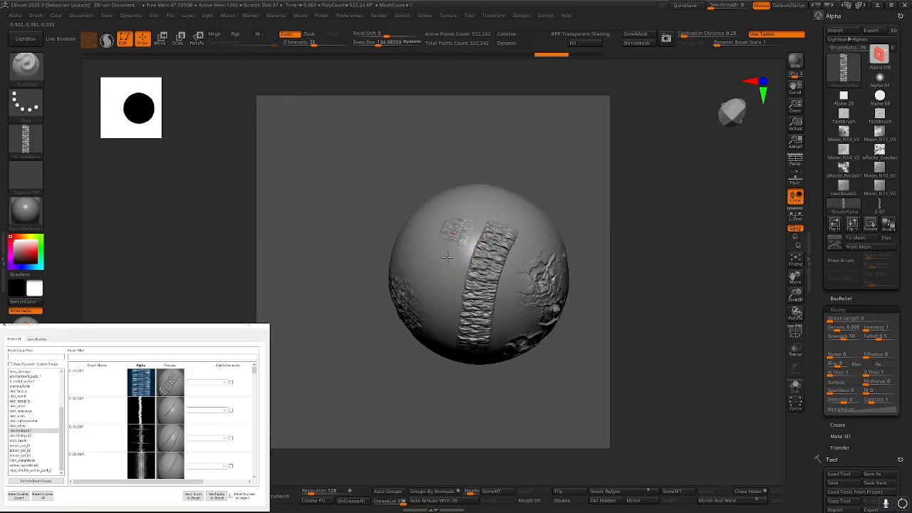
# Draw a long wrinkled band with the Standard brush and C-01 alpha beside the existing band, undoing and redrawing earlier attempts
pyautogui.moveTo(438, 337); pyautogui.dragTo(591, 269, button='right')
pyautogui.moveTo(541, 285); pyautogui.dragTo(463, 316, button='right')
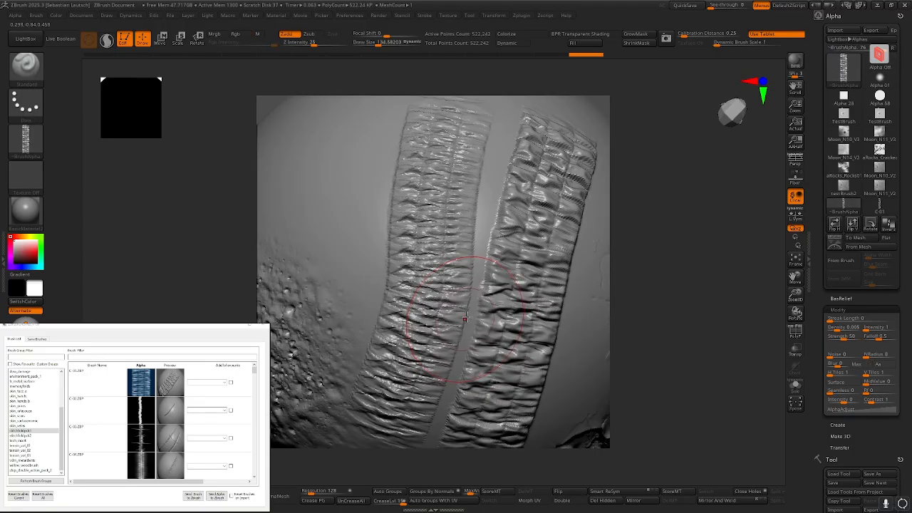
pyautogui.hotkey('ctrl', 'z')
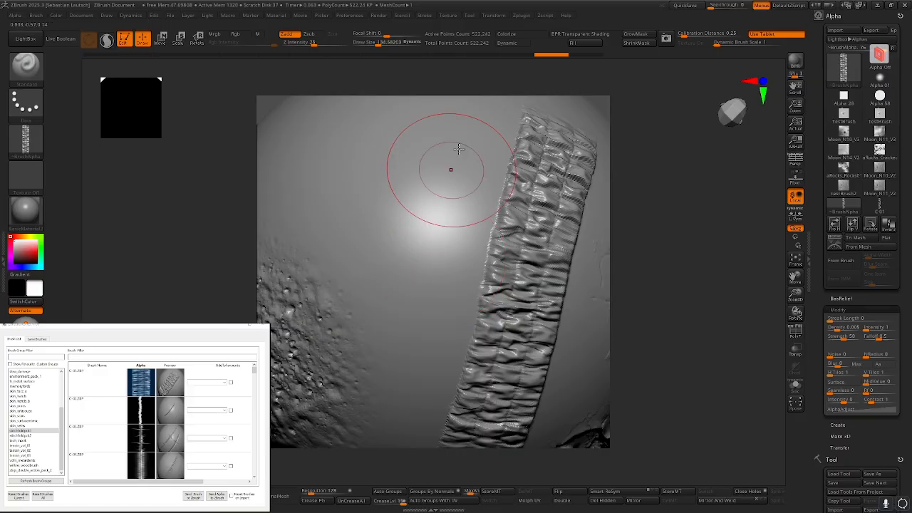
pyautogui.moveTo(462, 148)
pyautogui.mouseDown()
pyautogui.moveTo(432, 232)
pyautogui.moveTo(401, 392)
pyautogui.mouseUp()
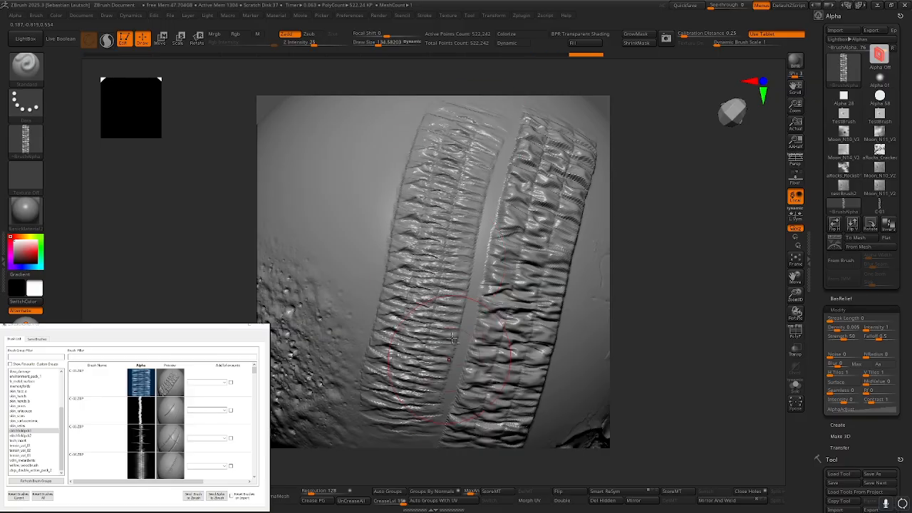
pyautogui.moveTo(448, 320); pyautogui.dragTo(454, 273, button='right')
pyautogui.hotkey('ctrl', 'z')
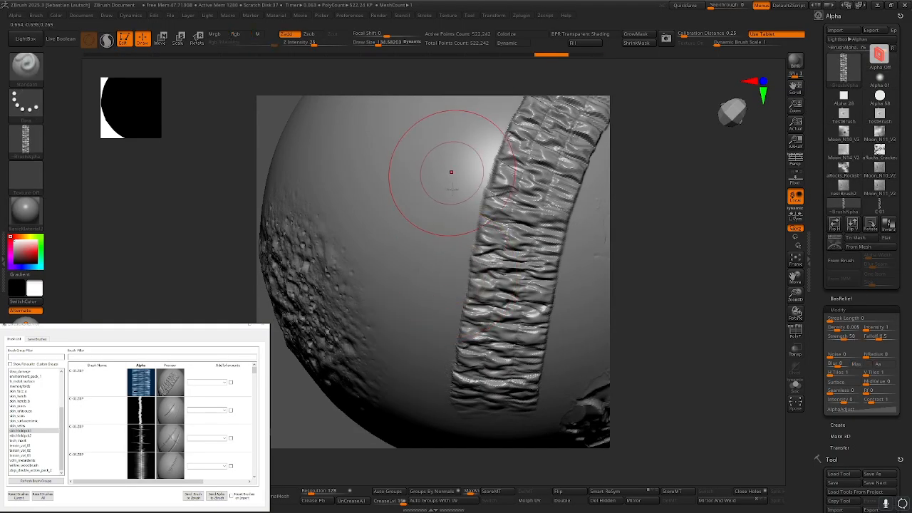
pyautogui.keyDown('ctrl'); pyautogui.moveTo(450, 173); pyautogui.dragTo(442, 216, button='right'); pyautogui.keyUp('ctrl')
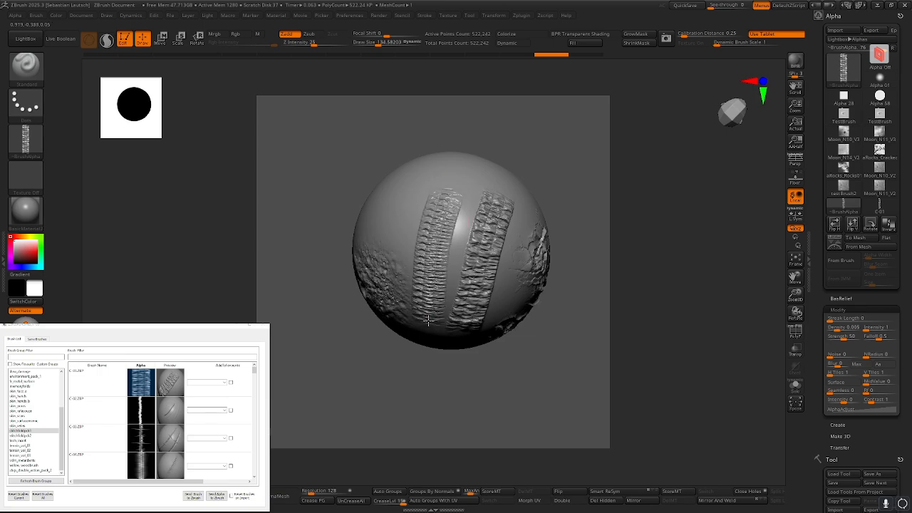
pyautogui.moveTo(428, 319)
pyautogui.mouseDown(button='right')
pyautogui.moveTo(447, 320)
pyautogui.moveTo(440, 298)
pyautogui.moveTo(402, 295)
pyautogui.moveTo(413, 306)
pyautogui.moveTo(436, 302)
pyautogui.mouseUp(button='right')
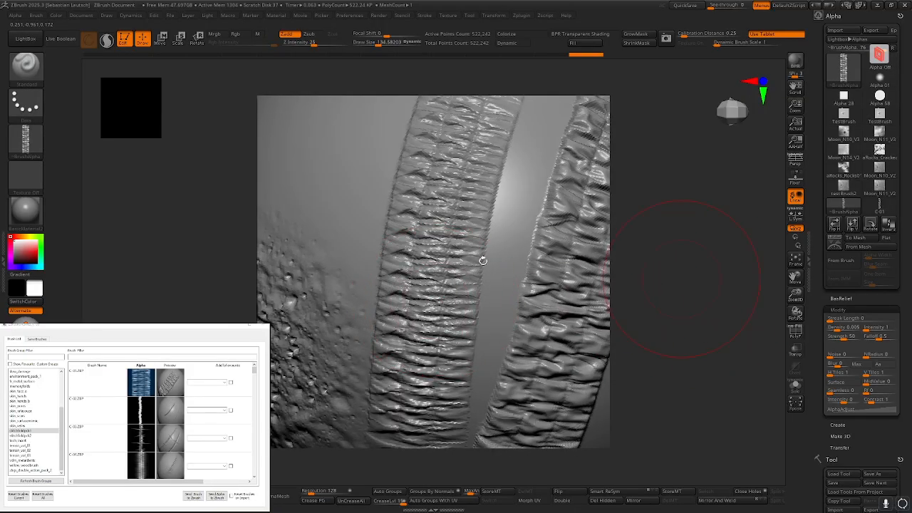
# Send the complete C-01 brush to ZBrush and draw a short wrinkled strip on the smooth area beside the long bands
pyautogui.click(108, 389)
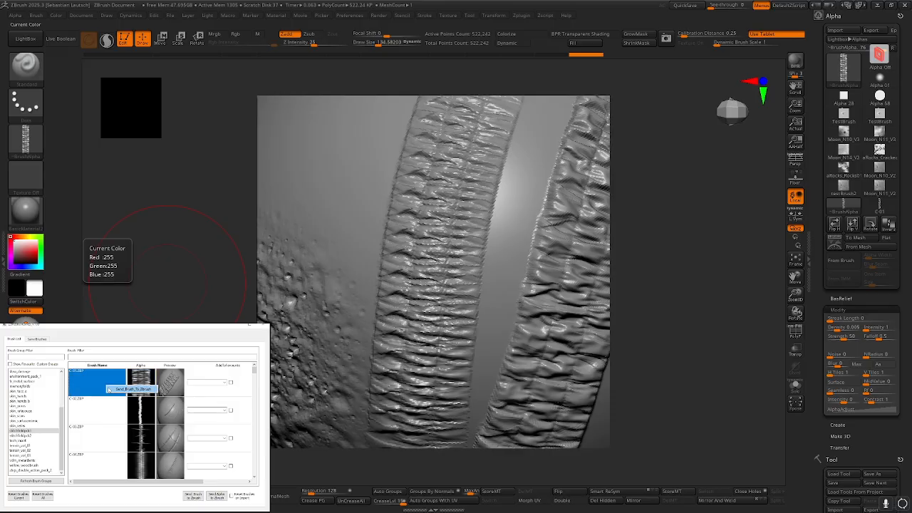
pyautogui.moveTo(117, 389); pyautogui.dragTo(322, 203)
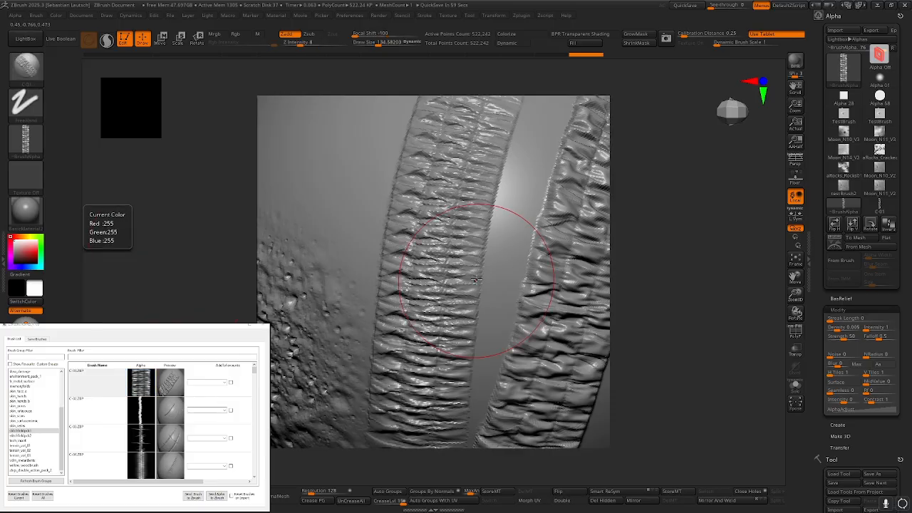
pyautogui.moveTo(444, 274)
pyautogui.keyDown('ctrl'); pyautogui.mouseDown(button='right')
pyautogui.moveTo(414, 242)
pyautogui.moveTo(432, 284)
pyautogui.moveTo(456, 248)
pyautogui.mouseUp(button='right'); pyautogui.keyUp('ctrl')
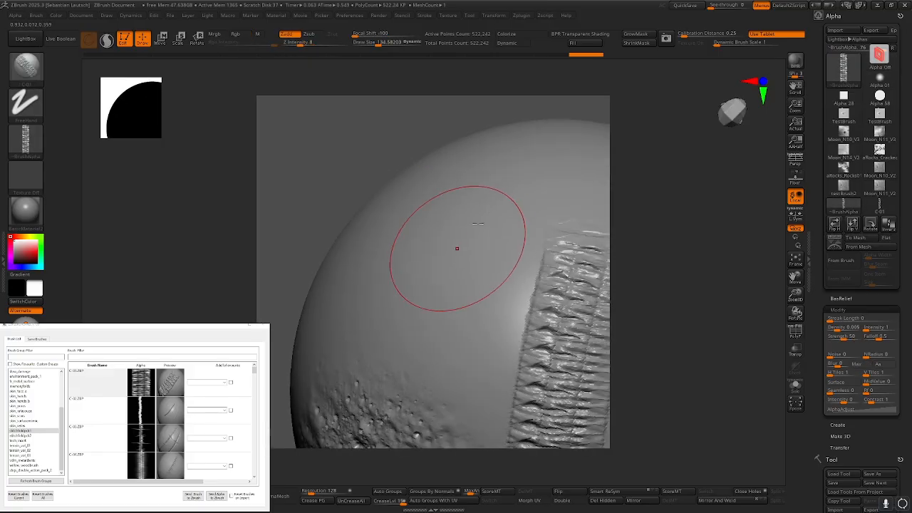
pyautogui.moveTo(443, 328); pyautogui.dragTo(437, 340)
pyautogui.moveTo(437, 341)
pyautogui.mouseDown(button='right')
pyautogui.moveTo(463, 356)
pyautogui.moveTo(472, 266)
pyautogui.moveTo(516, 324)
pyautogui.mouseUp(button='right')
pyautogui.moveTo(439, 218)
pyautogui.mouseDown(button='right')
pyautogui.moveTo(456, 252)
pyautogui.moveTo(489, 265)
pyautogui.moveTo(484, 285)
pyautogui.moveTo(520, 283)
pyautogui.moveTo(469, 276)
pyautogui.moveTo(474, 286)
pyautogui.mouseUp(button='right')
pyautogui.keyDown('ctrl'); pyautogui.moveTo(420, 271); pyautogui.dragTo(411, 260, button='right'); pyautogui.keyUp('ctrl')
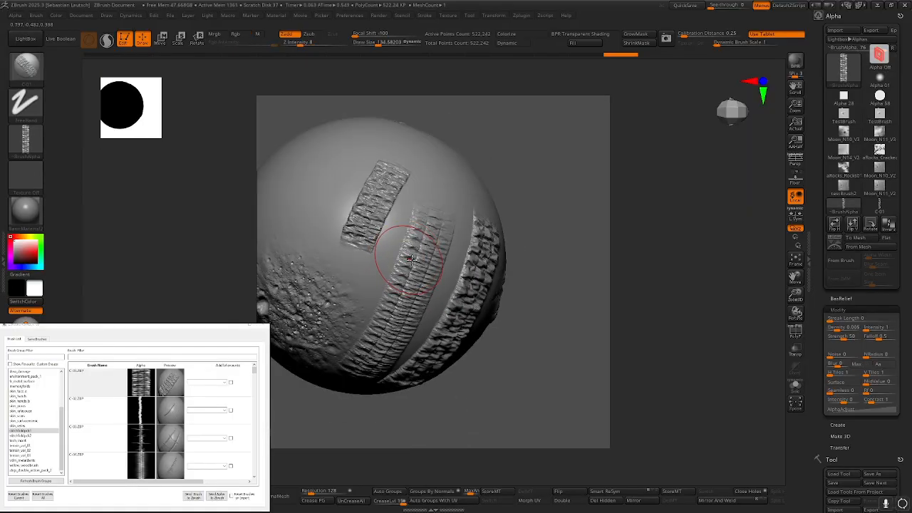
# Show the PolyFrame wireframe to examine the mesh under the short C-01 strip up close, and hide it again
pyautogui.hotkey('shift', 'f')
pyautogui.keyDown('ctrl'); pyautogui.moveTo(374, 235); pyautogui.dragTo(385, 267, button='right'); pyautogui.keyUp('ctrl')
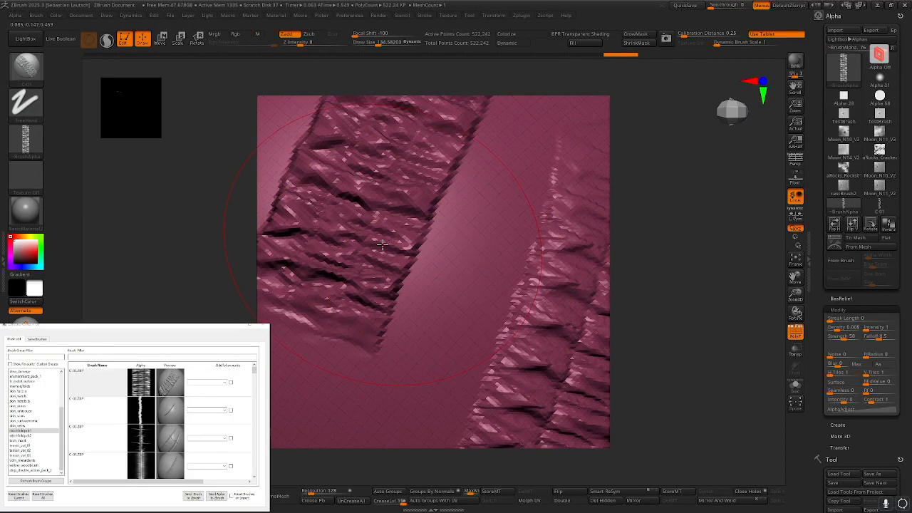
pyautogui.hotkey('shift', 'f')
pyautogui.keyDown('ctrl'); pyautogui.moveTo(402, 299); pyautogui.dragTo(471, 323, button='right'); pyautogui.keyUp('ctrl')
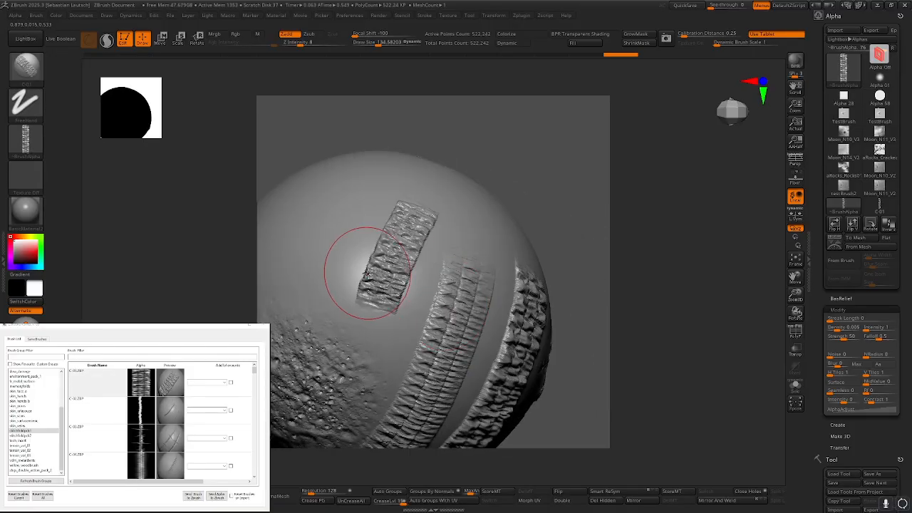
# Switch to the Standard brush with a draw size of about 129 and a focal shift of -100
pyautogui.press('b')
pyautogui.click(158, 244)
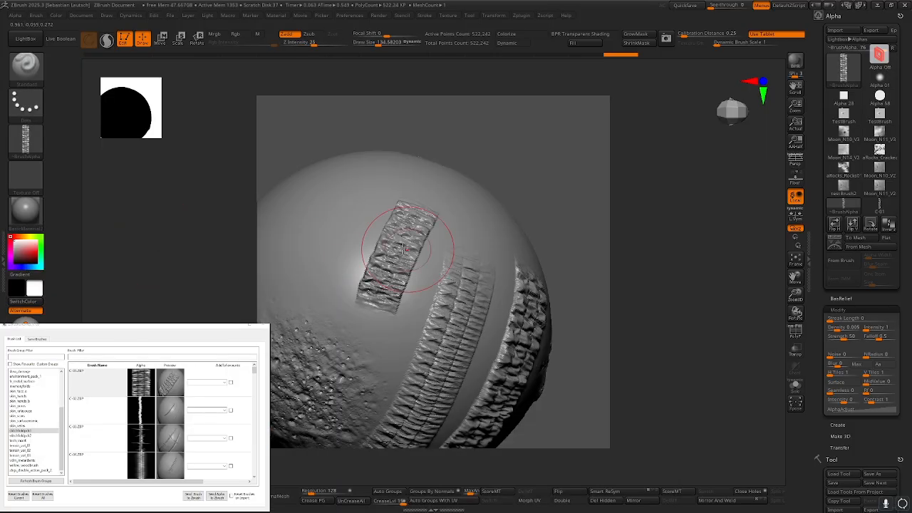
pyautogui.press('s')
pyautogui.moveTo(392, 248); pyautogui.dragTo(378, 250)
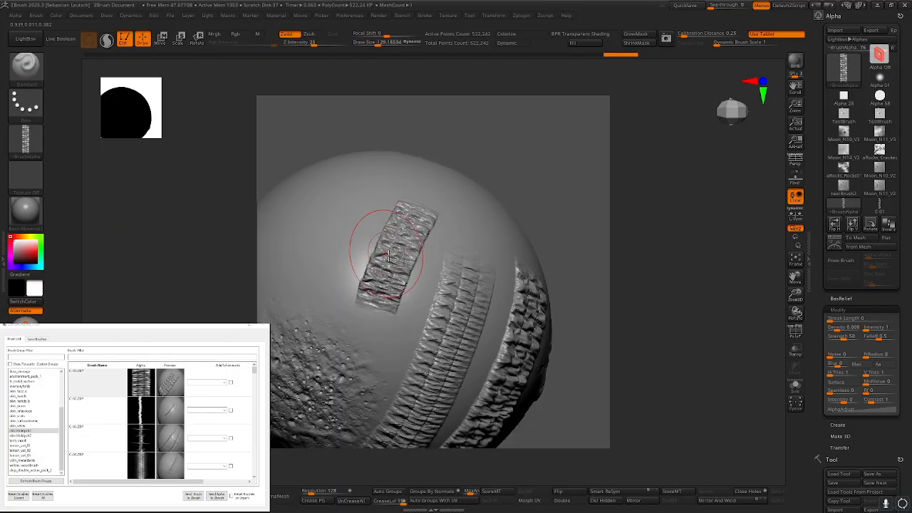
pyautogui.press('space')
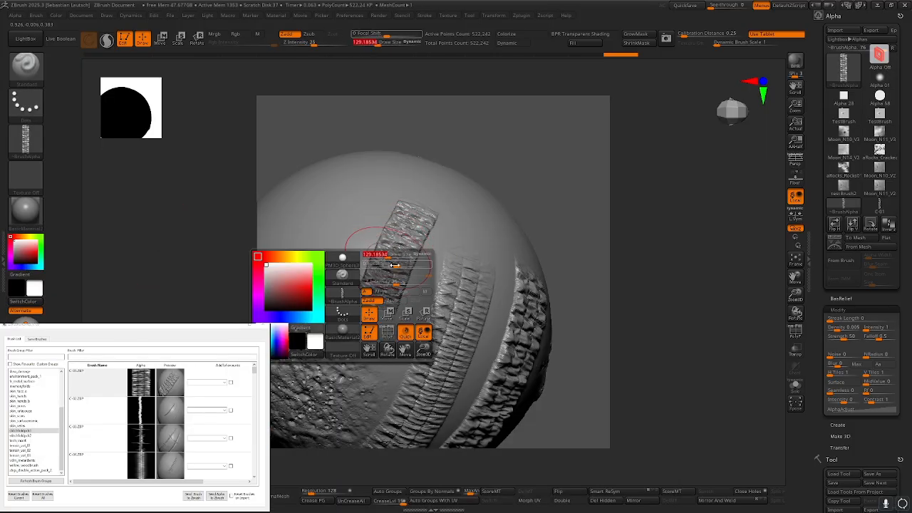
pyautogui.moveTo(386, 264); pyautogui.dragTo(358, 263)
# Send only the C-01 alpha to ZBrush and try a wrinkled strip beside the short C-01 brush strip
pyautogui.rightClick(140, 382)
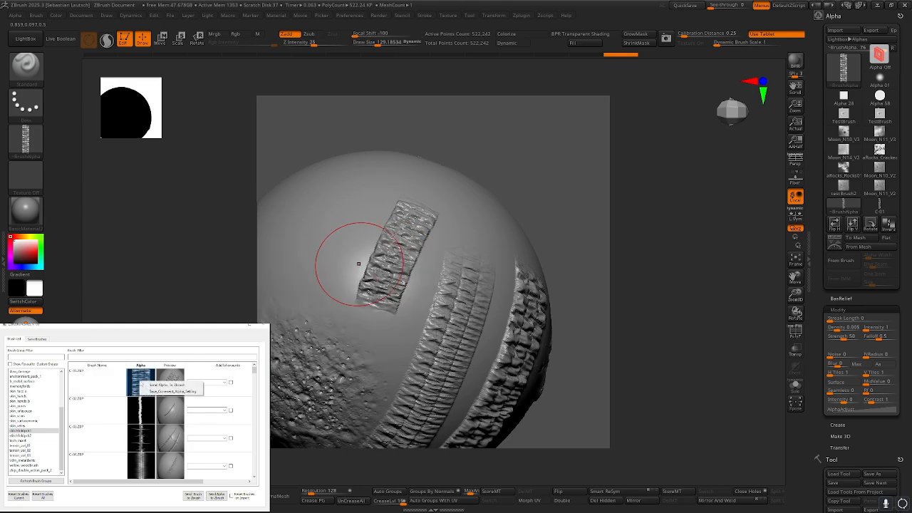
pyautogui.click(171, 385)
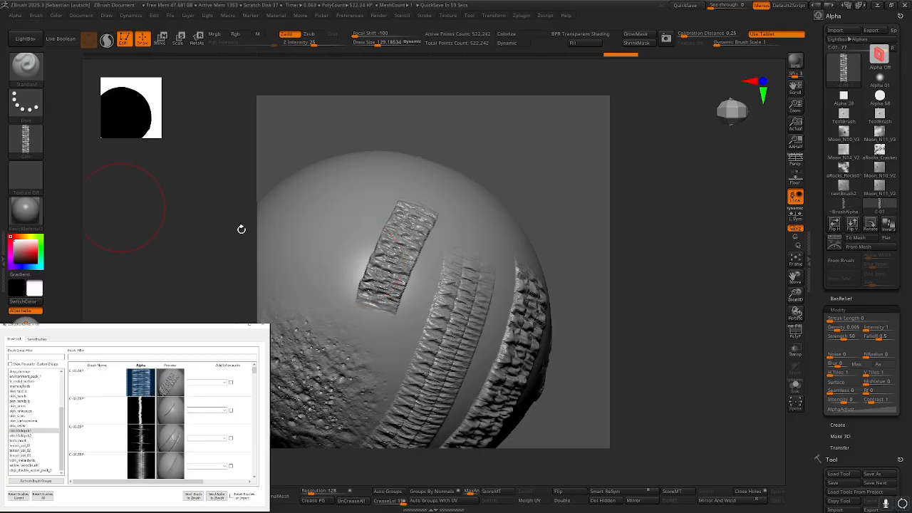
pyautogui.moveTo(334, 235); pyautogui.dragTo(417, 217, button='right')
pyautogui.moveTo(389, 165); pyautogui.dragTo(342, 306)
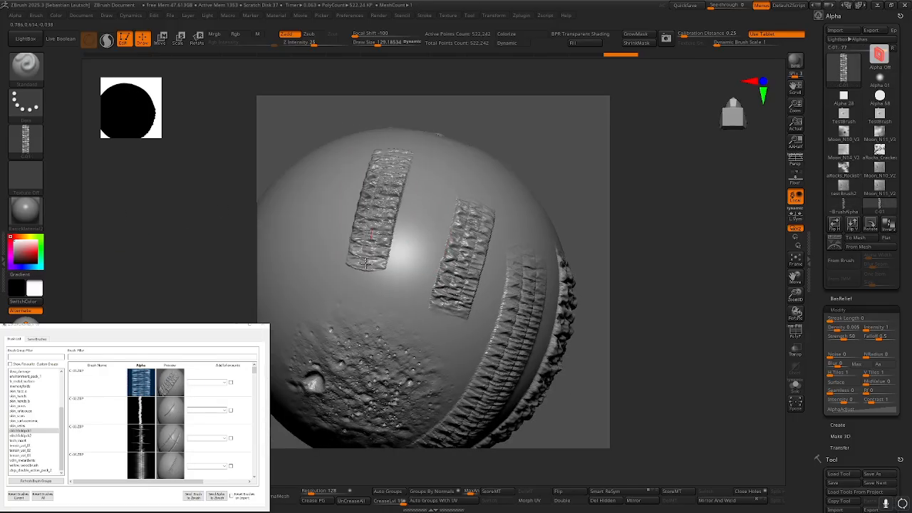
# Try further vertical wrinkled strips on the smooth area of the sphere, undoing each attempt
pyautogui.moveTo(335, 264); pyautogui.dragTo(316, 128, button='right')
pyautogui.moveTo(316, 129); pyautogui.dragTo(305, 270)
pyautogui.hotkey('ctrl', 'z')
pyautogui.moveTo(372, 142); pyautogui.dragTo(372, 261)
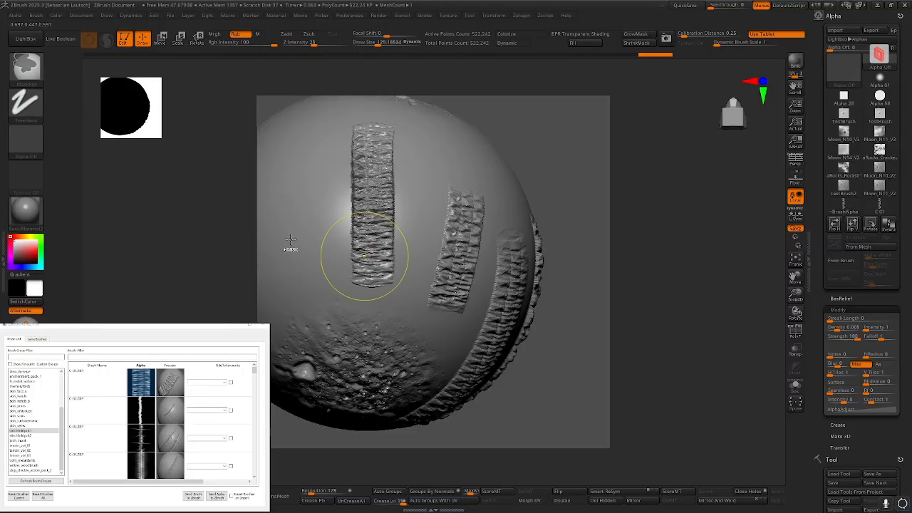
pyautogui.hotkey('ctrl', 'z')
pyautogui.moveTo(291, 248); pyautogui.dragTo(335, 246, button='right')
pyautogui.moveTo(296, 148)
pyautogui.mouseDown()
pyautogui.moveTo(319, 201)
pyautogui.moveTo(322, 245)
pyautogui.moveTo(309, 275)
pyautogui.mouseUp()
pyautogui.hotkey('ctrl', 'z')
pyautogui.moveTo(309, 275); pyautogui.dragTo(347, 230, button='right')
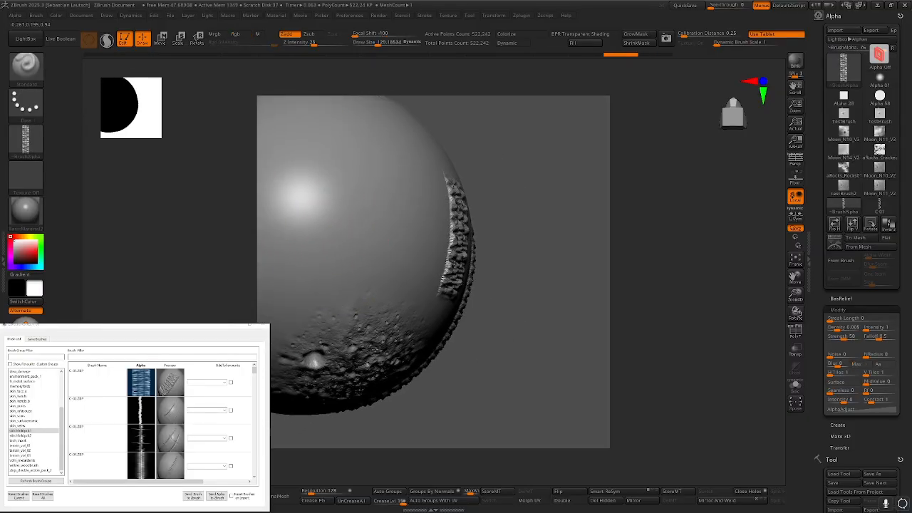
# Draw a long curved wrinkled band with the Standard brush down to the cratered area, undoing and redrawing it once
pyautogui.moveTo(299, 314); pyautogui.dragTo(335, 240, button='right')
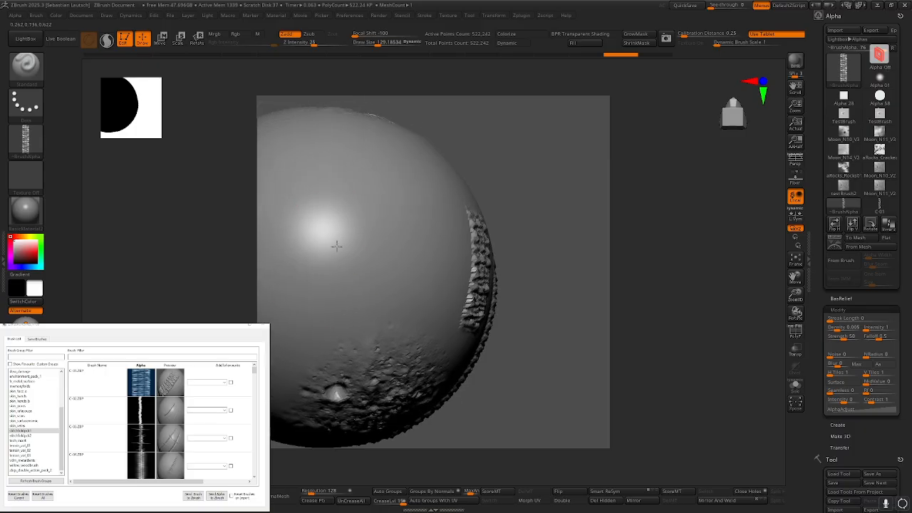
pyautogui.moveTo(332, 207)
pyautogui.mouseDown()
pyautogui.moveTo(329, 324)
pyautogui.moveTo(312, 367)
pyautogui.mouseUp()
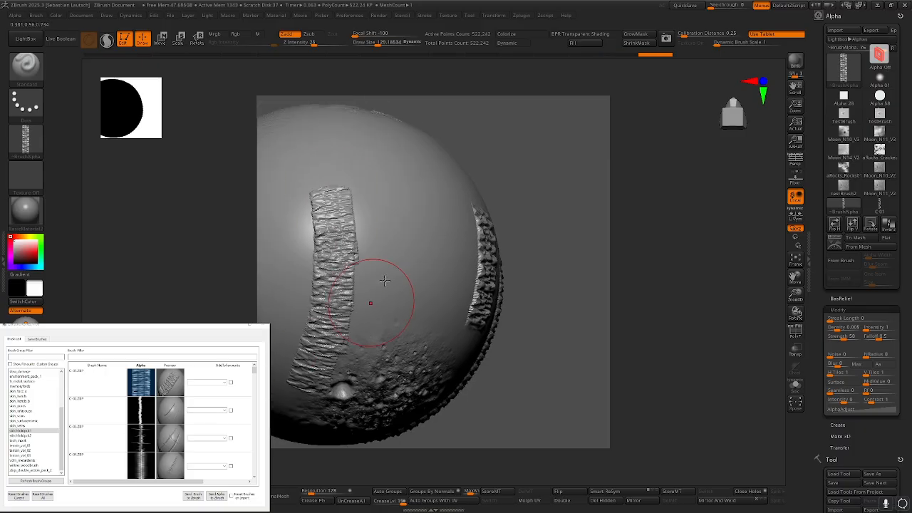
pyautogui.hotkey('ctrl', 'z')
pyautogui.moveTo(377, 280); pyautogui.dragTo(381, 241, button='right')
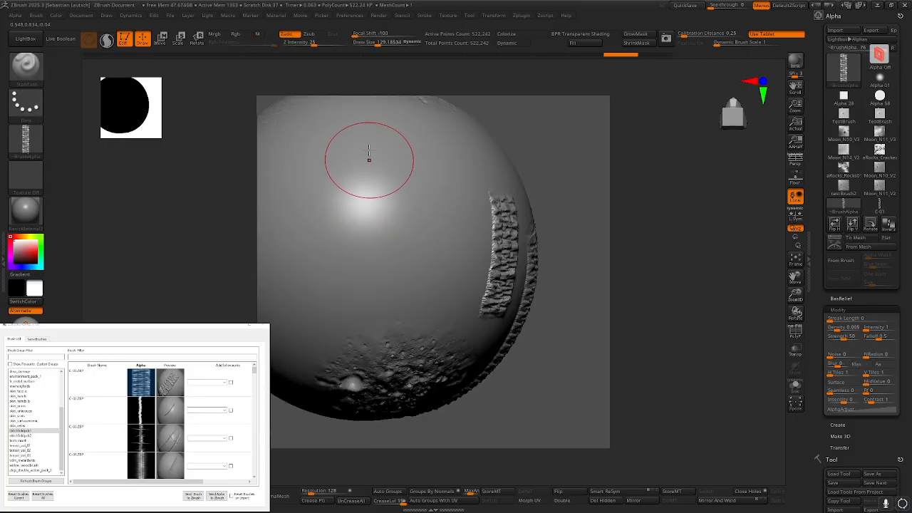
pyautogui.moveTo(367, 155)
pyautogui.mouseDown()
pyautogui.moveTo(383, 239)
pyautogui.moveTo(367, 313)
pyautogui.moveTo(341, 325)
pyautogui.mouseUp()
pyautogui.moveTo(457, 269); pyautogui.dragTo(394, 240, button='right')
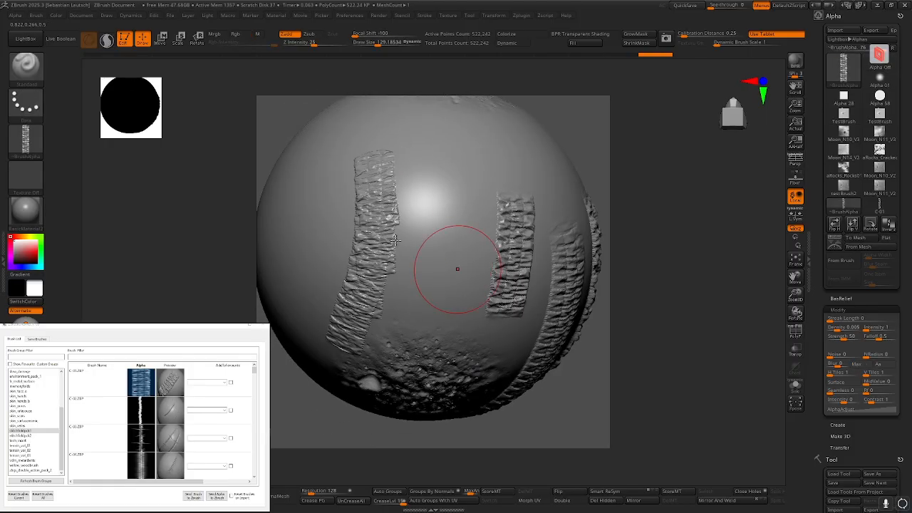
# Send the complete C-01 brush to ZBrush and draw a wrinkled band between the Standard band and the short strip
pyautogui.click(117, 391)
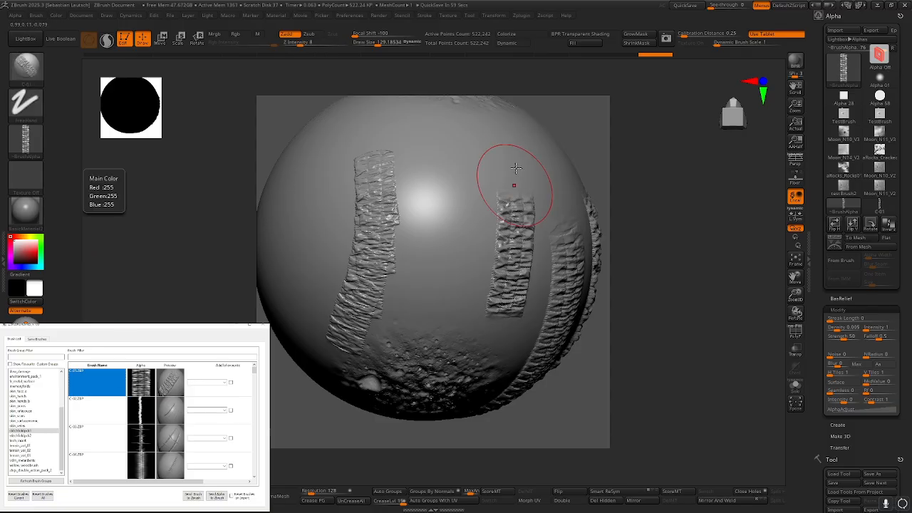
pyautogui.moveTo(426, 142); pyautogui.dragTo(436, 292)
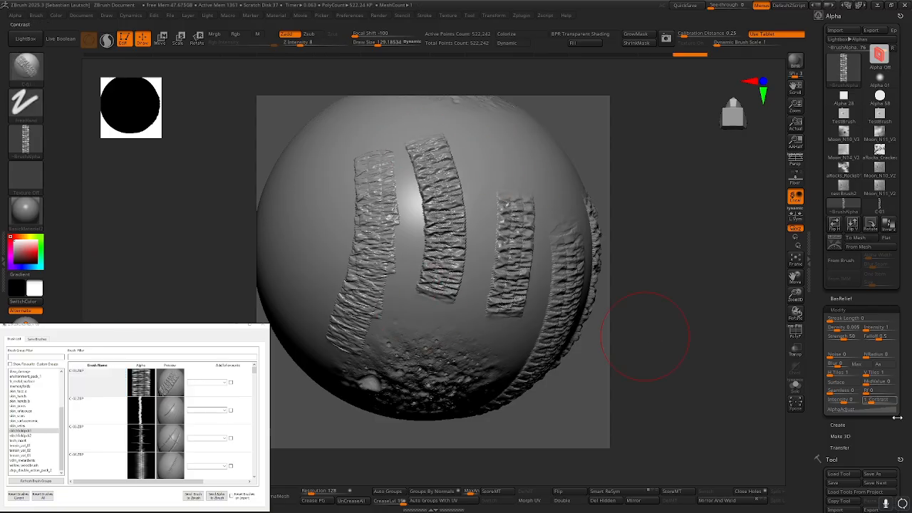
# Dock the Brush palette above the Alpha palette and expand the C-01 brush's Modifiers settings
pyautogui.moveTo(897, 417); pyautogui.dragTo(890, 148)
pyautogui.moveTo(886, 466); pyautogui.dragTo(884, 312)
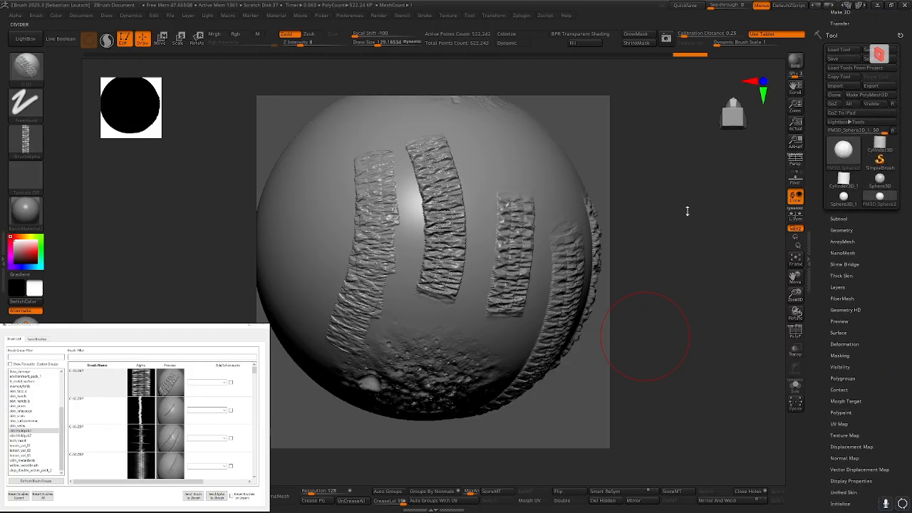
pyautogui.click(37, 20)
pyautogui.click(33, 26)
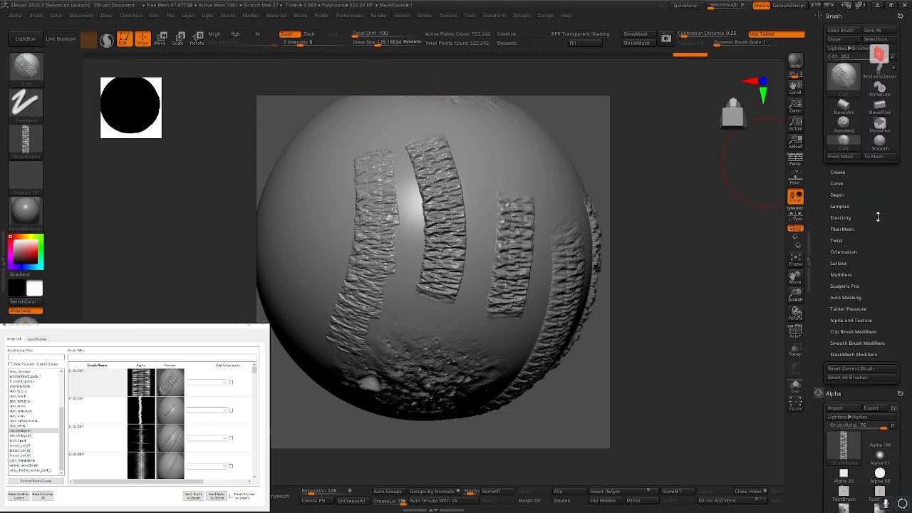
pyautogui.moveTo(883, 210)
pyautogui.mouseDown()
pyautogui.moveTo(851, 107)
pyautogui.moveTo(848, 39)
pyautogui.mouseUp()
pyautogui.scroll(5, 875, 313)
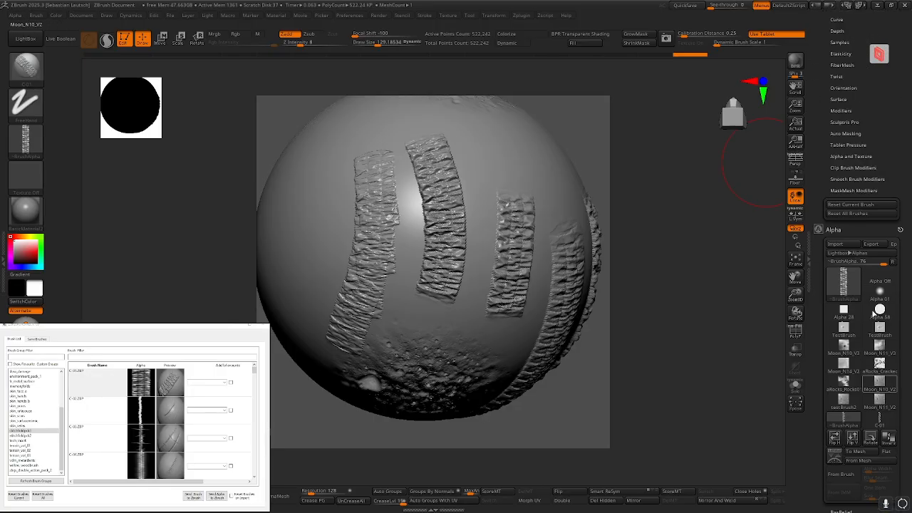
pyautogui.scroll(2, 888, 137)
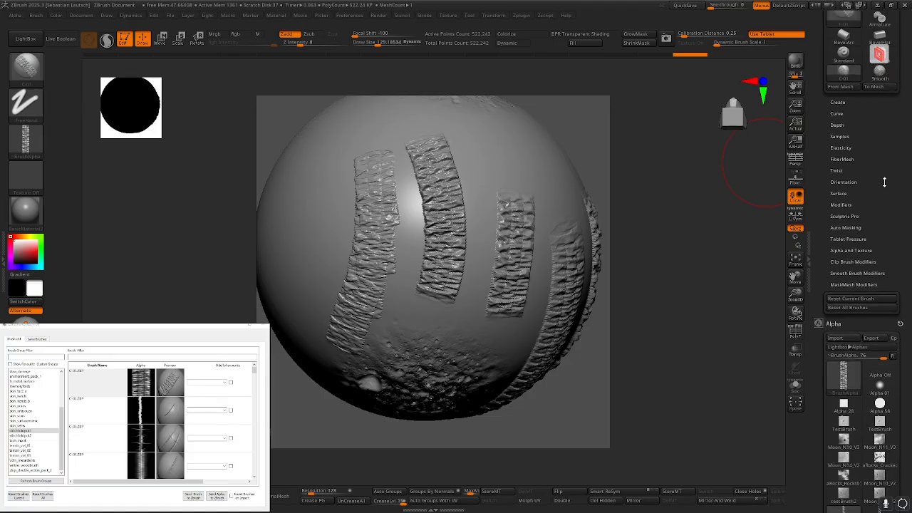
pyautogui.click(847, 205)
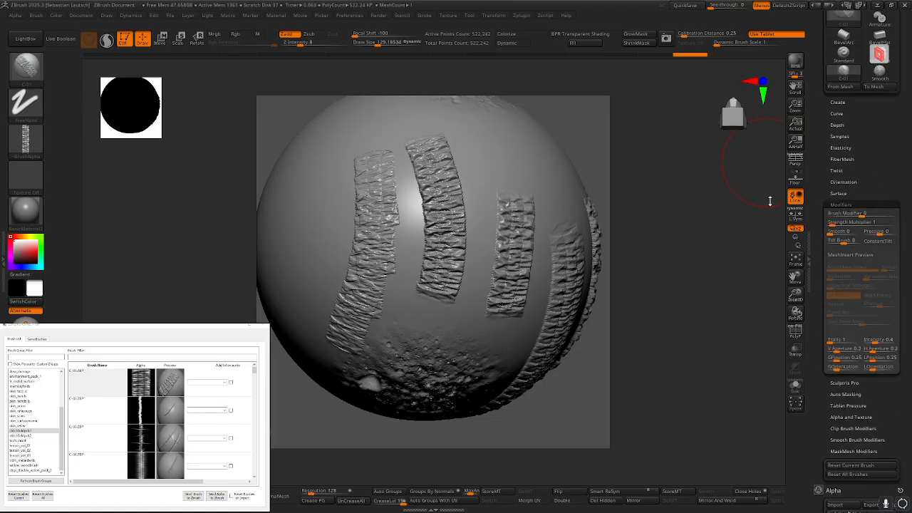
# Look over the loaded brushes in the brush library and return to the C-01 entry in the brush manager
pyautogui.click(25, 67)
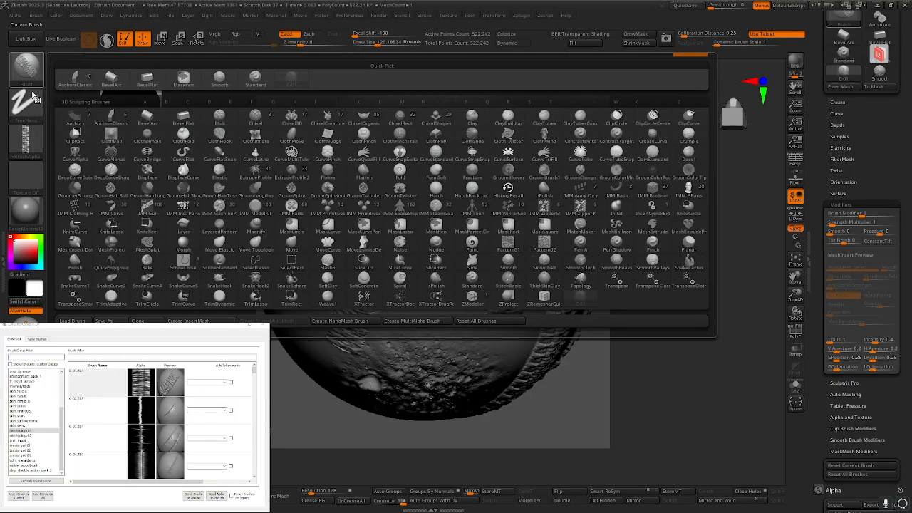
pyautogui.click(104, 388)
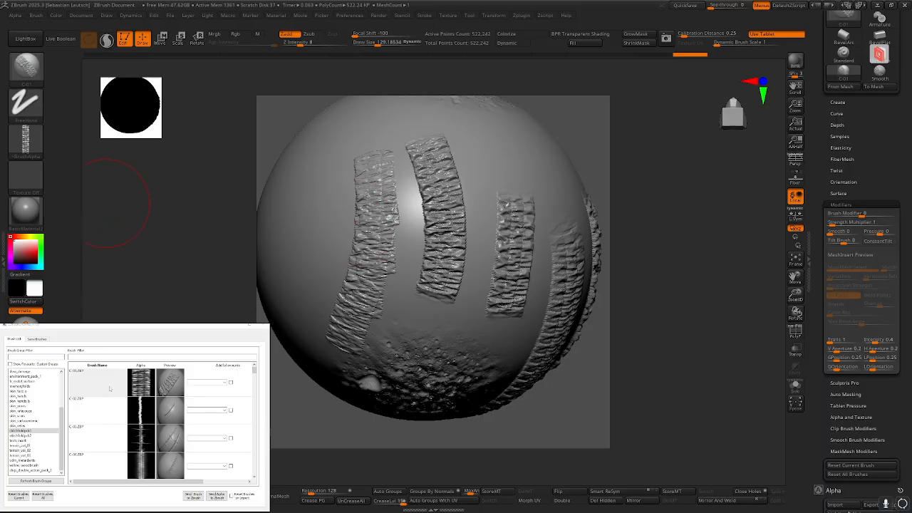
# Draw a short wrinkled patch with the C-01 brush on the smooth surface beside the long curved band
pyautogui.click(141, 377)
pyautogui.moveTo(332, 170)
pyautogui.mouseDown(button='right')
pyautogui.moveTo(369, 187)
pyautogui.moveTo(321, 193)
pyautogui.mouseUp(button='right')
pyautogui.moveTo(309, 226); pyautogui.dragTo(310, 228)
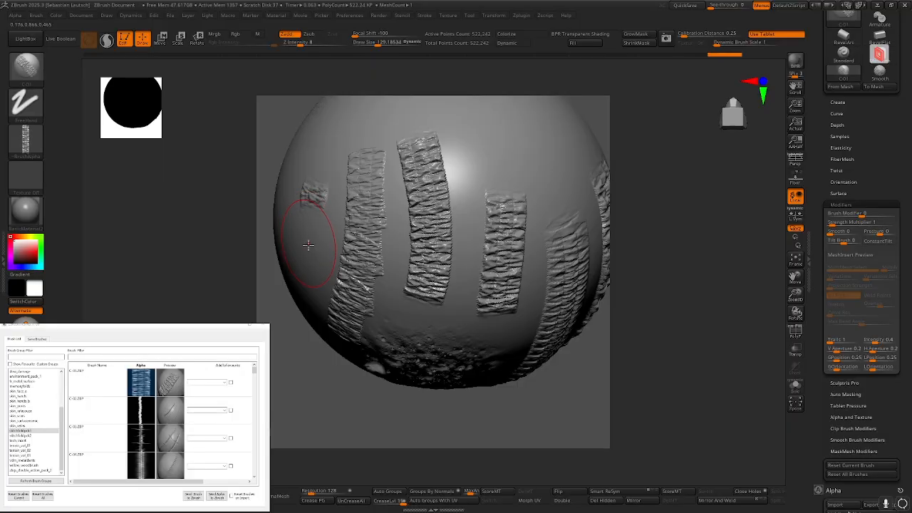
pyautogui.moveTo(309, 243); pyautogui.dragTo(284, 179, button='right')
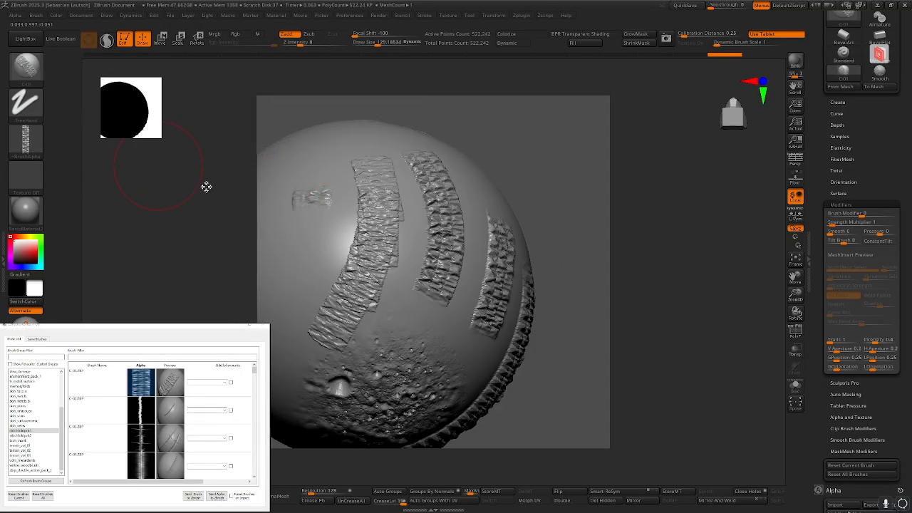
pyautogui.moveTo(205, 187); pyautogui.dragTo(368, 244, button='right')
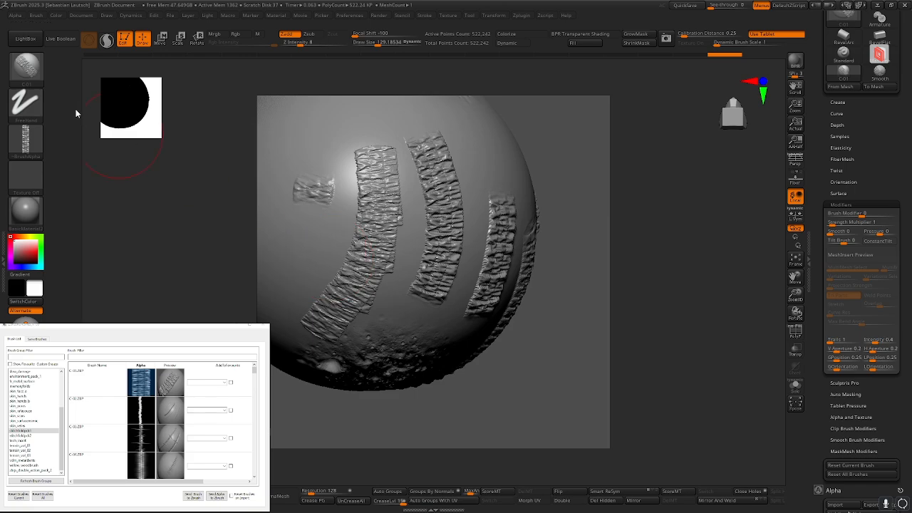
# Switch back and forth between the Standard and C-01 brushes to compare their stroke, alpha and intensity, ending on C-01
pyautogui.click(34, 80)
pyautogui.click(39, 107)
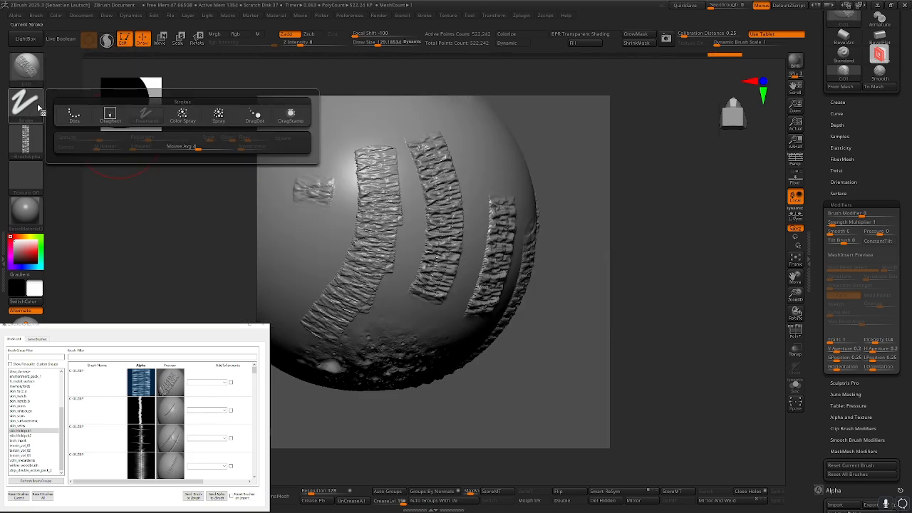
pyautogui.click(38, 75)
pyautogui.press('b')
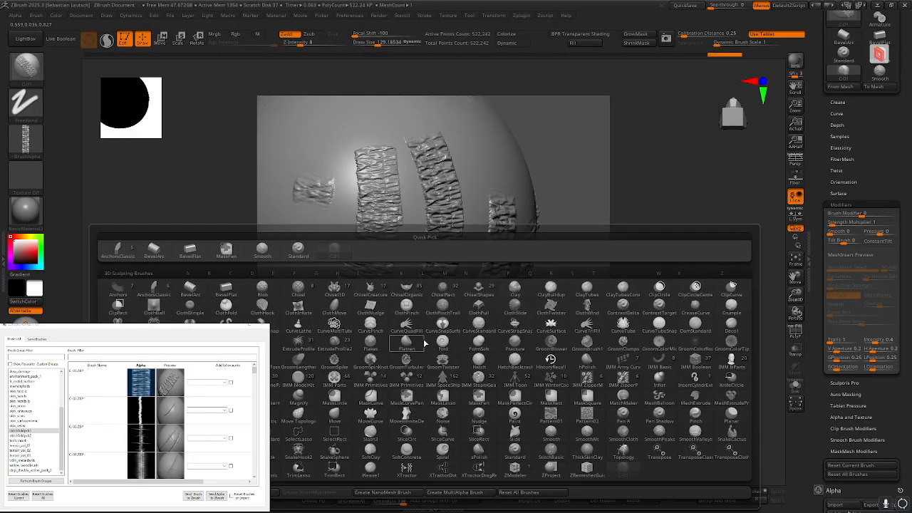
pyautogui.click(403, 329)
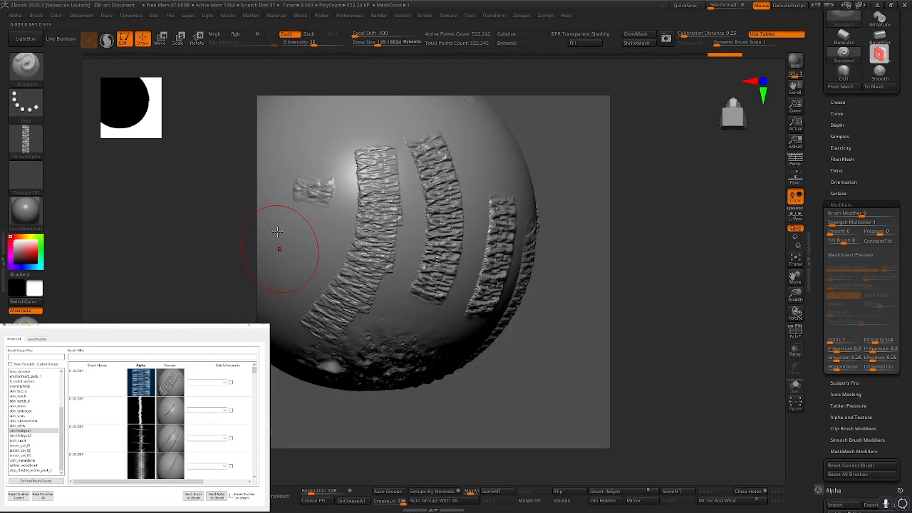
pyautogui.moveTo(277, 232); pyautogui.dragTo(283, 216, button='right')
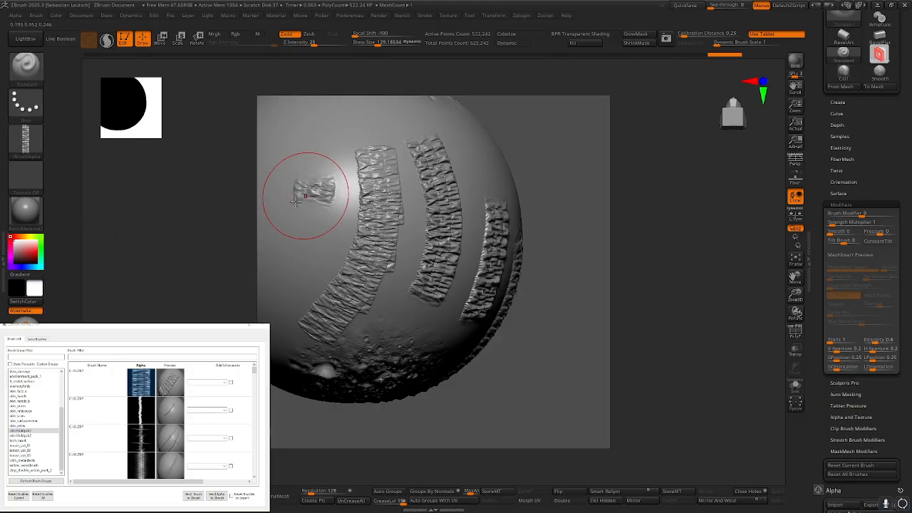
pyautogui.press('b')
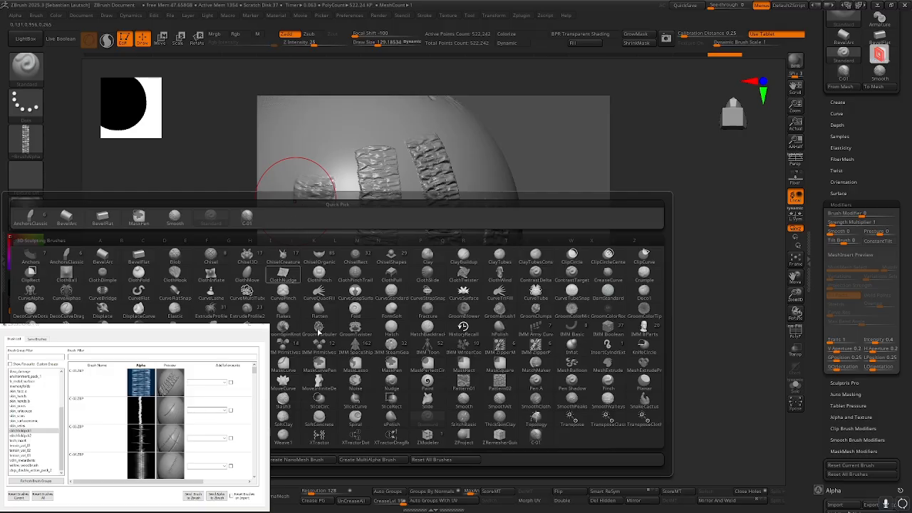
pyautogui.click(539, 439)
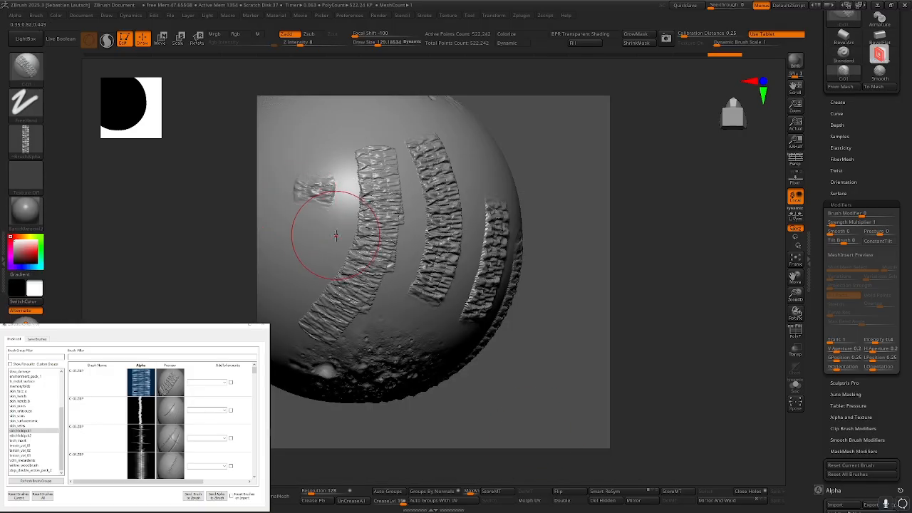
pyautogui.press('b')
pyautogui.press('s')
pyautogui.press('t')
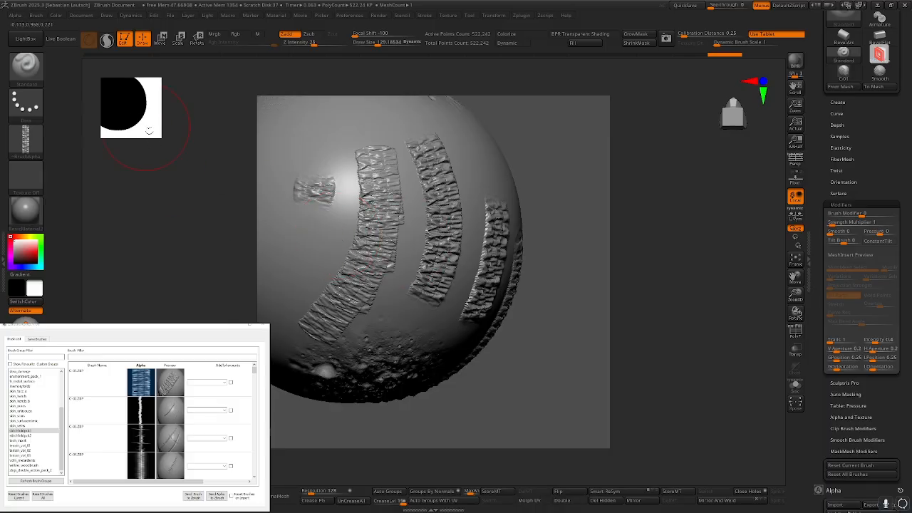
pyautogui.press('b')
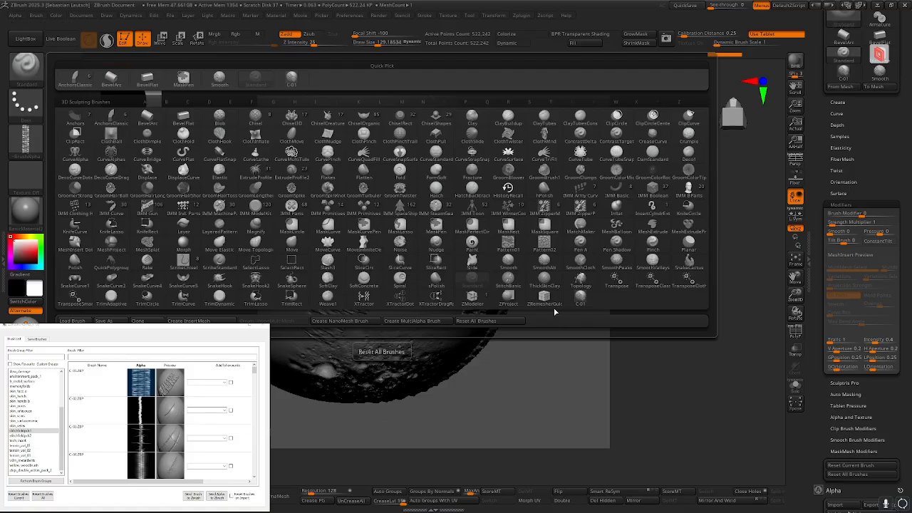
pyautogui.click(582, 296)
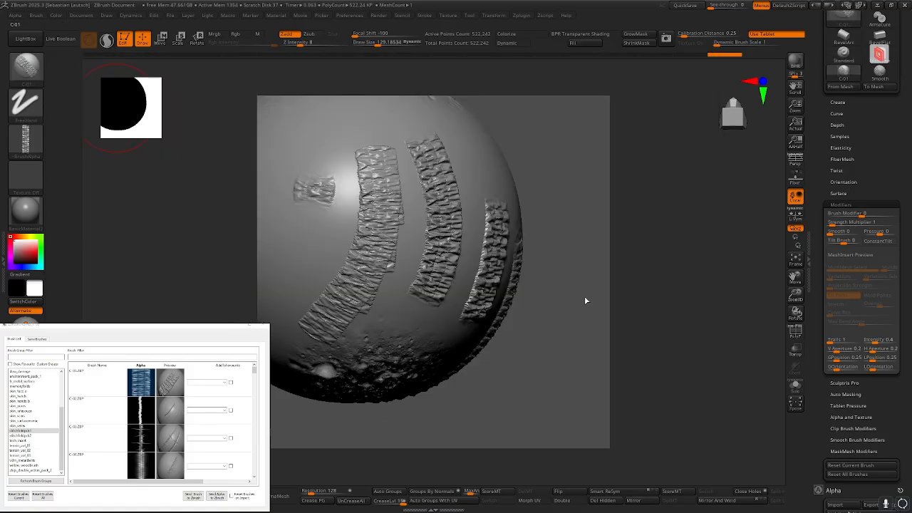
# Examine the C-01 brush's Orientation and Elasticity settings
pyautogui.click(846, 181)
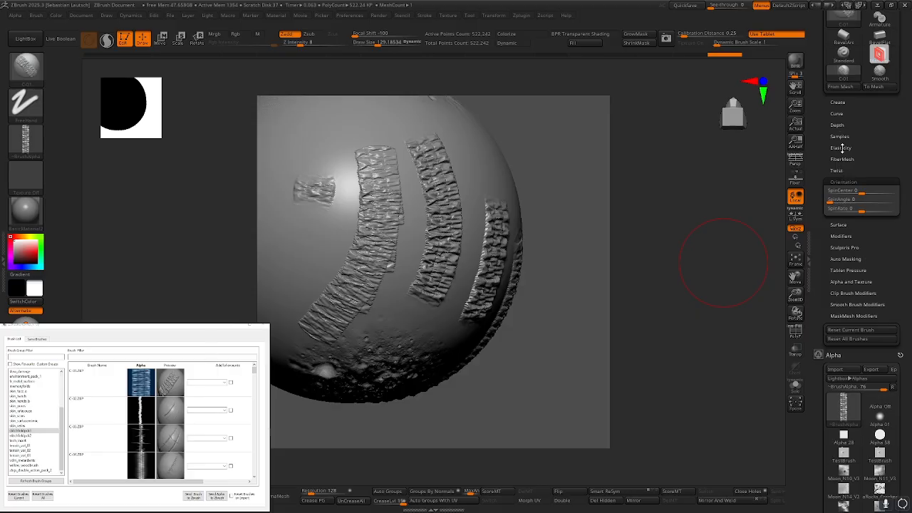
pyautogui.click(841, 147)
pyautogui.moveTo(436, 225); pyautogui.dragTo(412, 223, button='right')
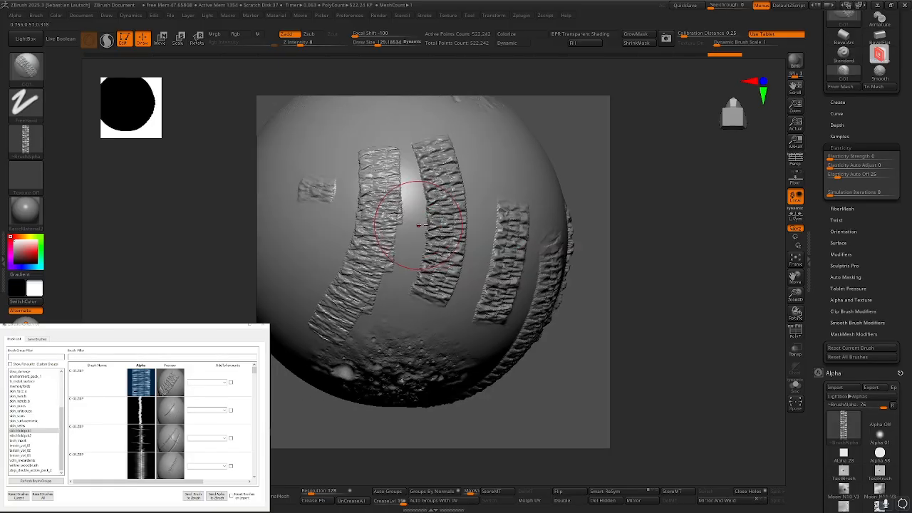
# Switch to the Standard brush and expand its Samples settings
pyautogui.press('b')
pyautogui.press('b')
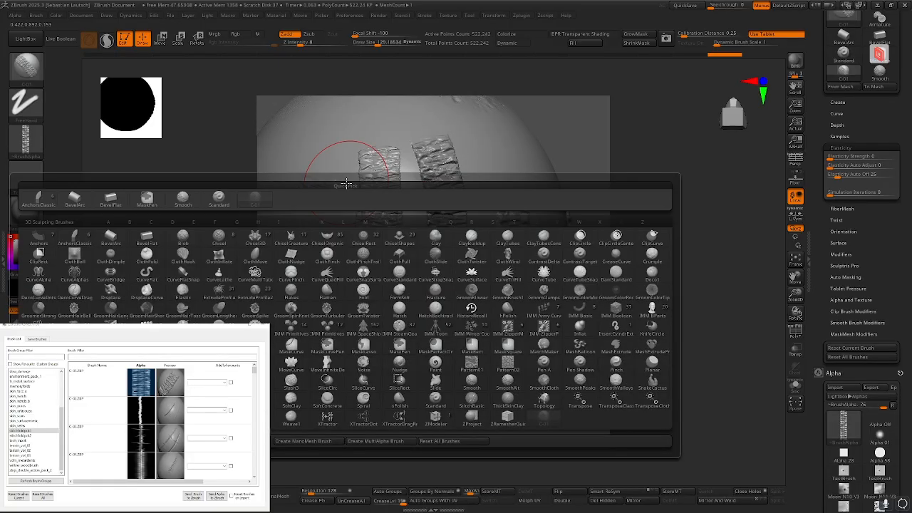
pyautogui.press('s')
pyautogui.press('t')
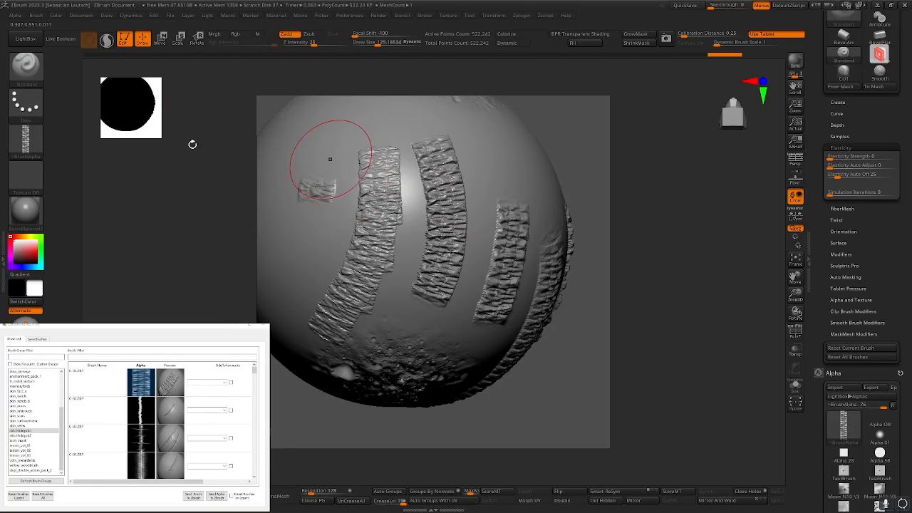
pyautogui.click(840, 135)
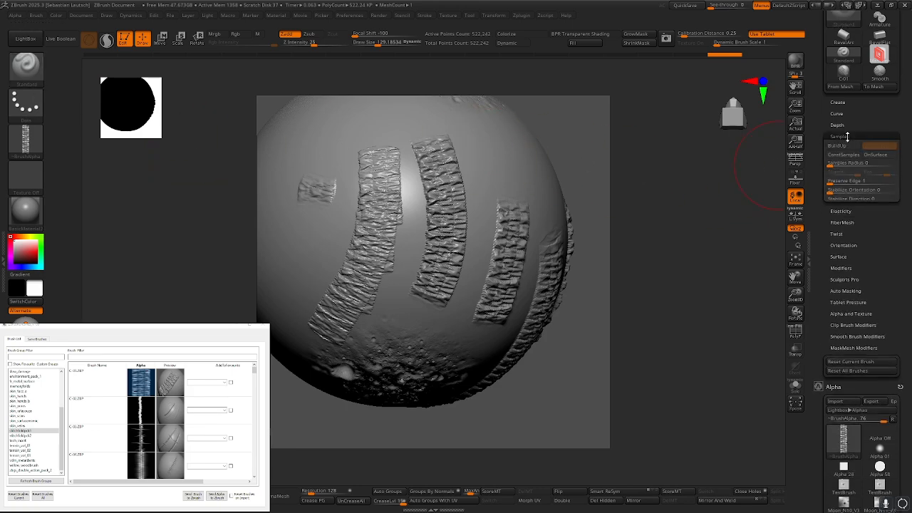
# Draw a long bent wrinkled band with the Standard brush on the smooth area beside the short patch
pyautogui.press('b')
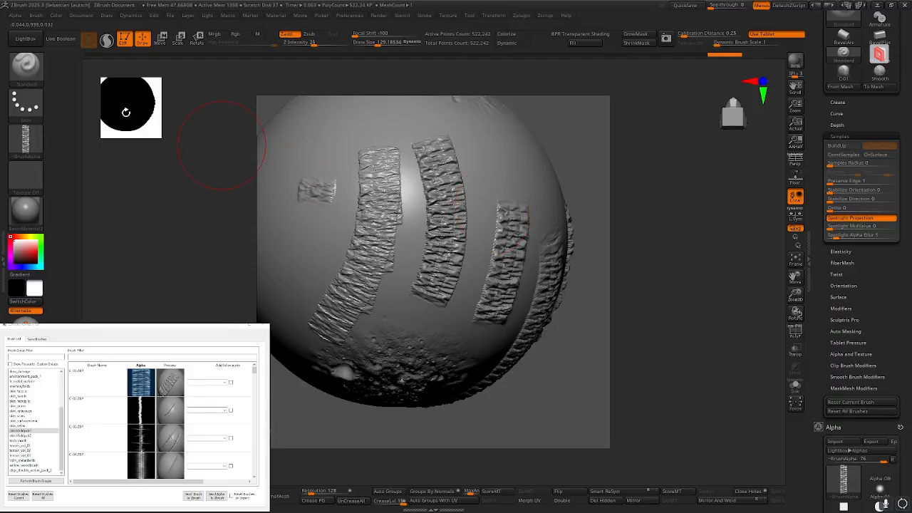
pyautogui.press('b')
pyautogui.moveTo(386, 173)
pyautogui.mouseDown(button='right')
pyautogui.moveTo(426, 171)
pyautogui.moveTo(367, 278)
pyautogui.mouseUp(button='right')
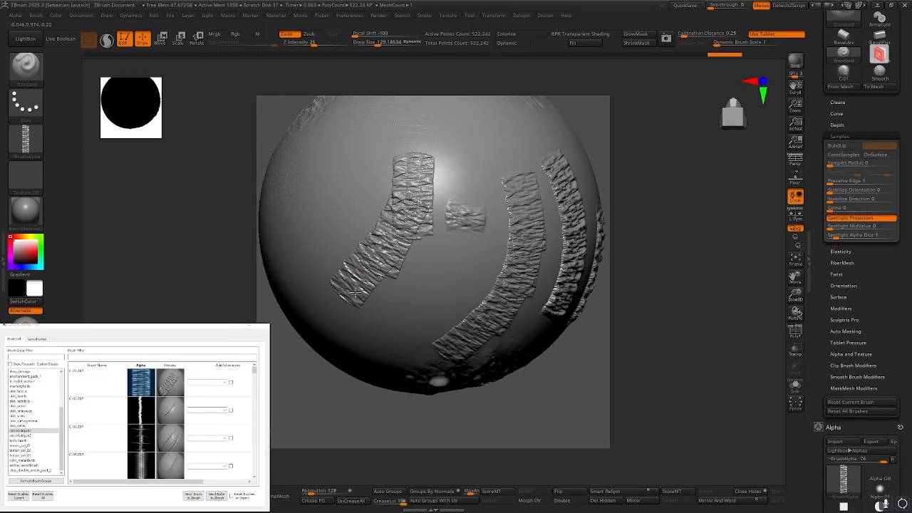
# Select the StitchBasic brush from the brush library's entries beginning with S
pyautogui.click(23, 72)
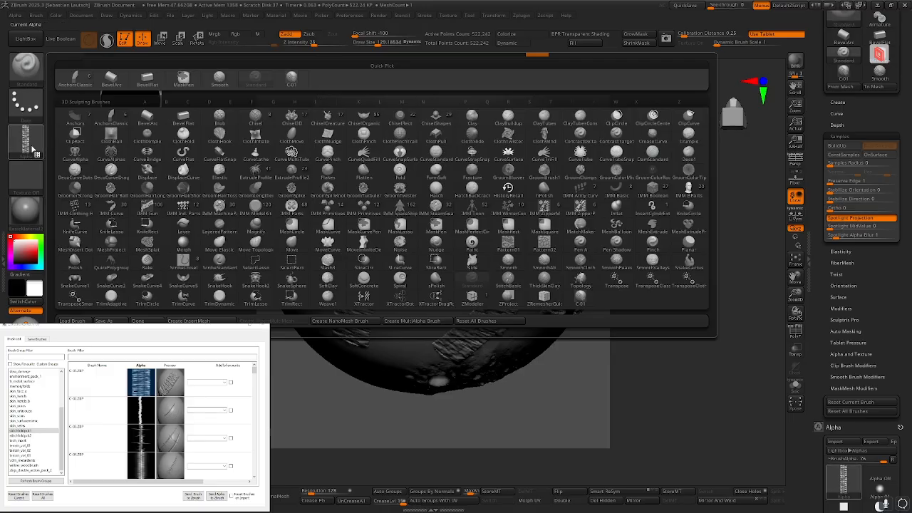
pyautogui.moveTo(62, 156)
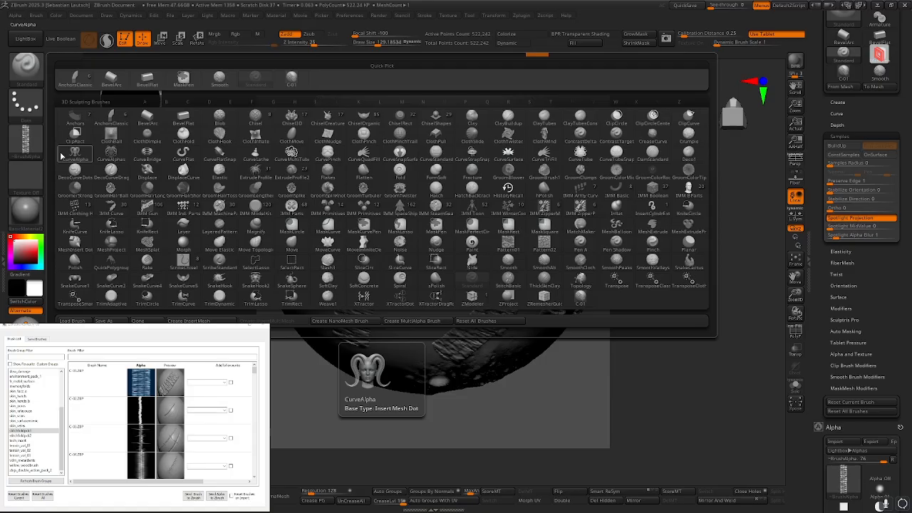
pyautogui.press('s')
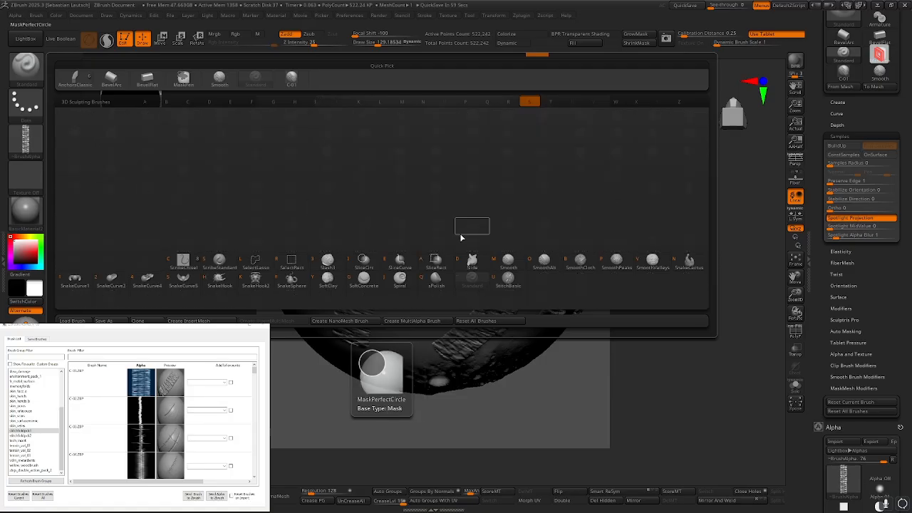
pyautogui.click(508, 282)
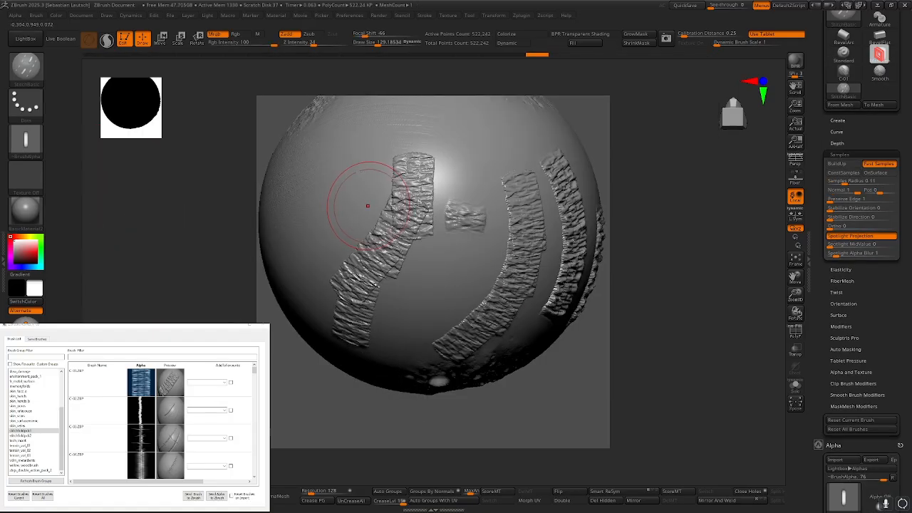
# Draw a row of stitches with the StitchBasic brush's own alpha and undo it
pyautogui.moveTo(354, 121); pyautogui.dragTo(318, 198)
pyautogui.moveTo(160, 262); pyautogui.dragTo(209, 251)
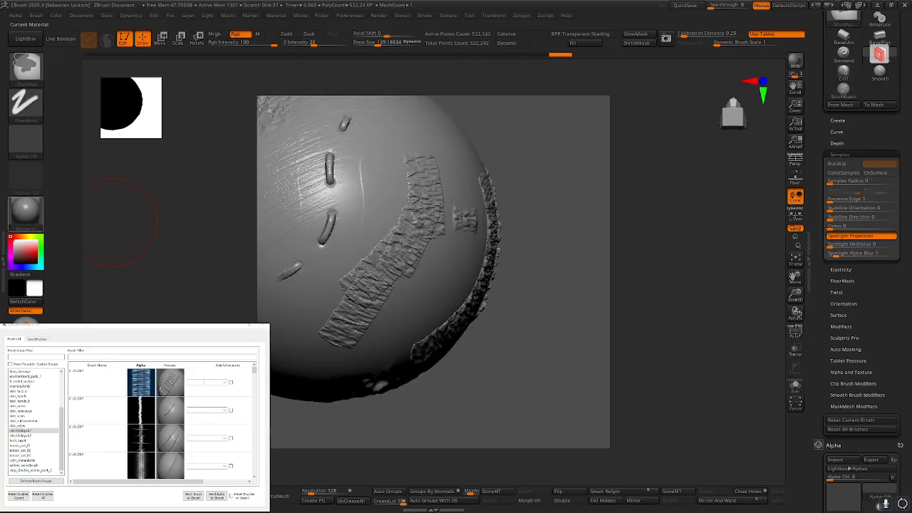
pyautogui.hotkey('ctrl', 'z')
# Send only the C-01 alpha to the StitchBasic brush and draw a long S-shaped wrinkled band beside the Standard band
pyautogui.rightClick(139, 384)
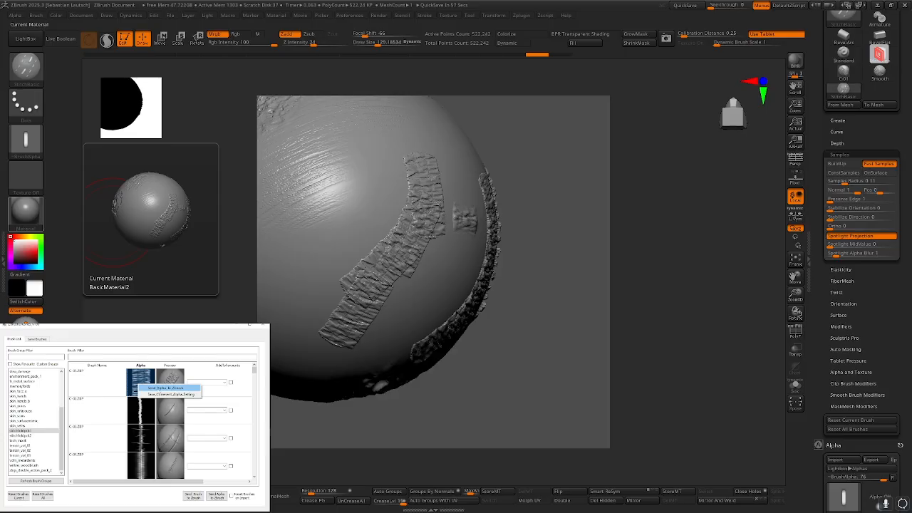
pyautogui.click(160, 389)
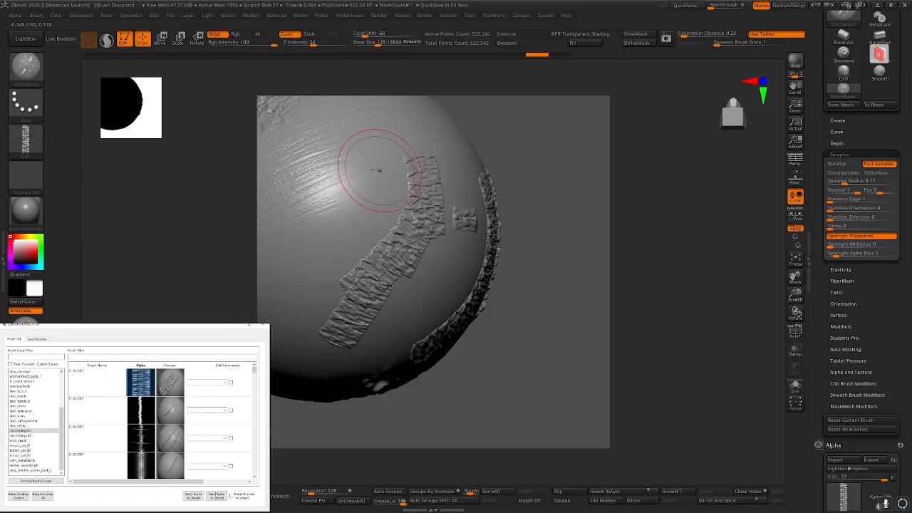
pyautogui.keyDown('alt'); pyautogui.moveTo(356, 160); pyautogui.dragTo(405, 163, button='right'); pyautogui.keyUp('alt')
pyautogui.moveTo(407, 141)
pyautogui.mouseDown()
pyautogui.moveTo(377, 226)
pyautogui.moveTo(297, 313)
pyautogui.moveTo(319, 384)
pyautogui.mouseUp()
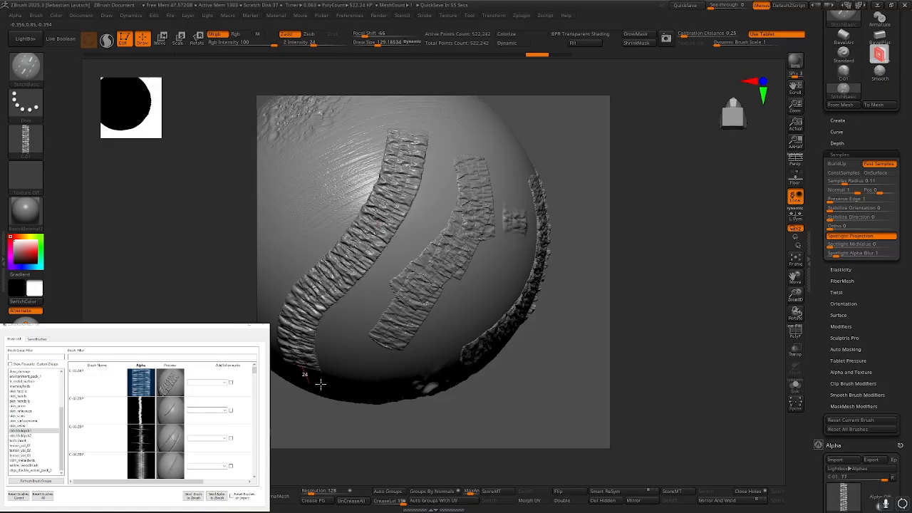
# Draw a curved wrinkled band around the lower edge of the cratered area with the StitchBasic brush
pyautogui.moveTo(320, 384)
pyautogui.keyDown('alt'); pyautogui.mouseDown(button='right')
pyautogui.moveTo(423, 179)
pyautogui.moveTo(440, 165)
pyautogui.moveTo(456, 103)
pyautogui.mouseUp(button='right'); pyautogui.keyUp('alt')
pyautogui.moveTo(456, 103)
pyautogui.mouseDown()
pyautogui.moveTo(434, 126)
pyautogui.moveTo(389, 279)
pyautogui.moveTo(339, 314)
pyautogui.moveTo(350, 301)
pyautogui.mouseUp()
pyautogui.moveTo(350, 301)
pyautogui.mouseDown(button='right')
pyautogui.moveTo(399, 235)
pyautogui.moveTo(427, 254)
pyautogui.moveTo(457, 189)
pyautogui.moveTo(393, 211)
pyautogui.moveTo(369, 270)
pyautogui.mouseUp(button='right')
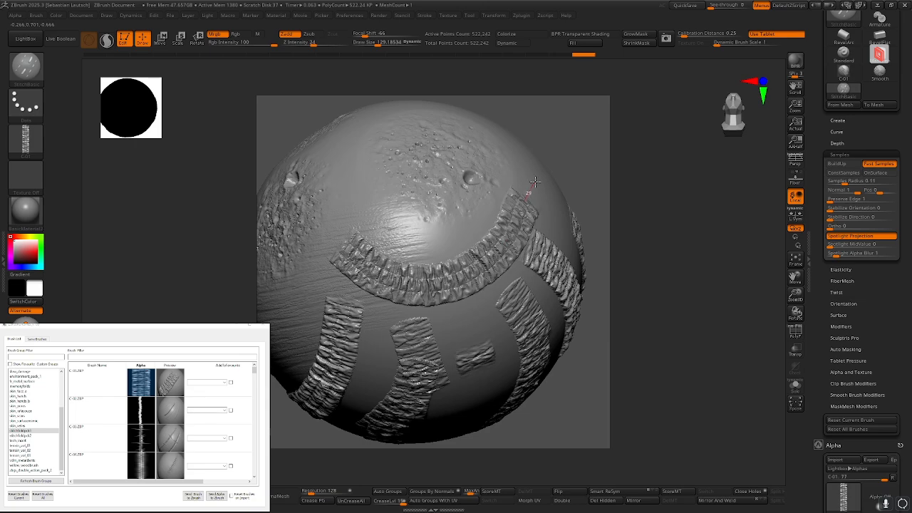
pyautogui.moveTo(534, 182)
pyautogui.mouseDown(button='right')
pyautogui.moveTo(407, 260)
pyautogui.moveTo(384, 314)
pyautogui.moveTo(382, 305)
pyautogui.mouseUp(button='right')
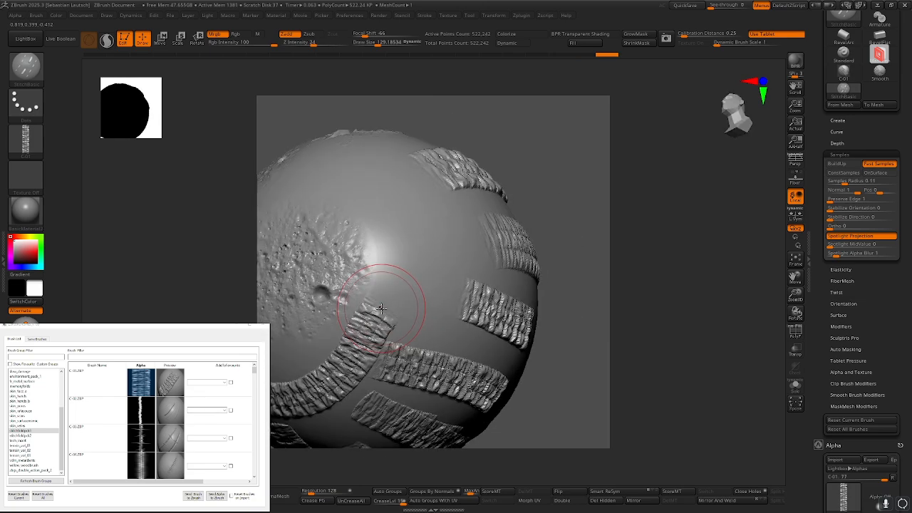
# Draw several more wrinkled bands around the sphere with the StitchBasic brush, running up to the cracked crater area
pyautogui.moveTo(383, 305)
pyautogui.mouseDown()
pyautogui.moveTo(466, 246)
pyautogui.moveTo(402, 177)
pyautogui.moveTo(291, 164)
pyautogui.mouseUp()
pyautogui.moveTo(292, 164)
pyautogui.mouseDown(button='right')
pyautogui.moveTo(357, 214)
pyautogui.moveTo(460, 248)
pyautogui.mouseUp(button='right')
pyautogui.moveTo(394, 246); pyautogui.dragTo(362, 277, button='right')
pyautogui.moveTo(360, 241); pyautogui.dragTo(368, 356)
pyautogui.moveTo(308, 305)
pyautogui.mouseDown(button='right')
pyautogui.moveTo(356, 281)
pyautogui.moveTo(366, 288)
pyautogui.mouseUp(button='right')
pyautogui.moveTo(293, 210)
pyautogui.mouseDown()
pyautogui.moveTo(390, 287)
pyautogui.moveTo(501, 263)
pyautogui.moveTo(462, 146)
pyautogui.moveTo(410, 135)
pyautogui.mouseUp()
pyautogui.moveTo(448, 196); pyautogui.dragTo(353, 204, button='right')
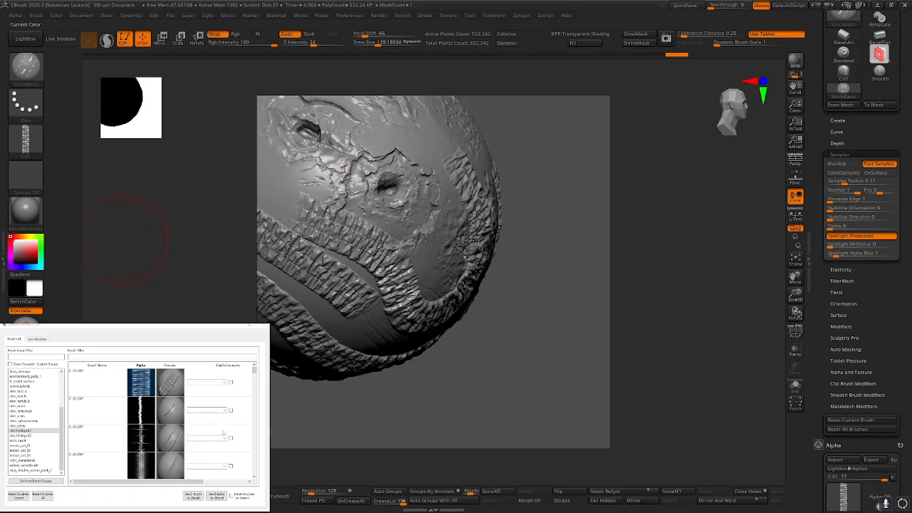
# Send the C-02 alpha to the StitchBasic brush
pyautogui.click(102, 411)
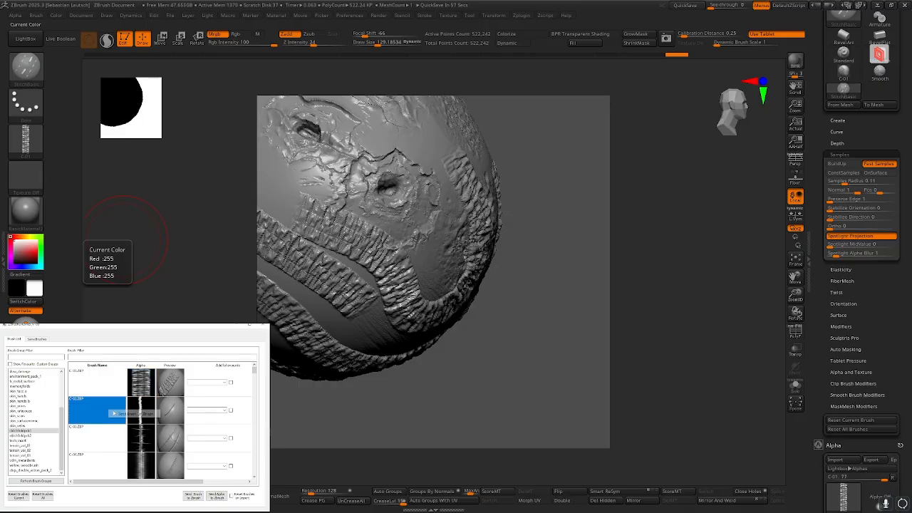
pyautogui.click(146, 407)
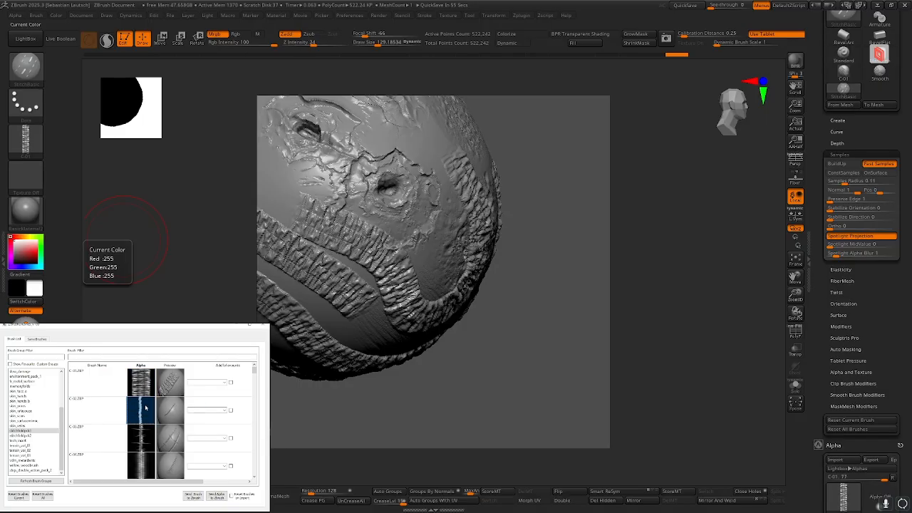
pyautogui.moveTo(389, 189); pyautogui.dragTo(171, 127, button='right')
# Step back through the undo history to an early state and draw a long thin S-shaped crease on the smooth sphere
pyautogui.click(168, 55)
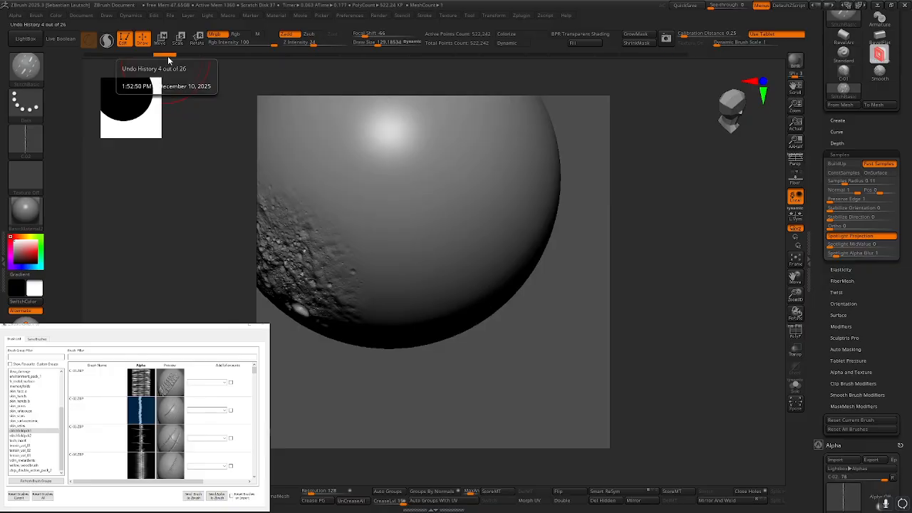
pyautogui.keyDown('alt'); pyautogui.moveTo(433, 142); pyautogui.dragTo(447, 212, button='right'); pyautogui.keyUp('alt')
pyautogui.hotkey('ctrl', 'z')
pyautogui.moveTo(365, 134)
pyautogui.mouseDown()
pyautogui.moveTo(391, 204)
pyautogui.moveTo(405, 378)
pyautogui.moveTo(329, 387)
pyautogui.mouseUp()
# Send the C-03 alpha to ZBrush from the brush manager
pyautogui.click(141, 436)
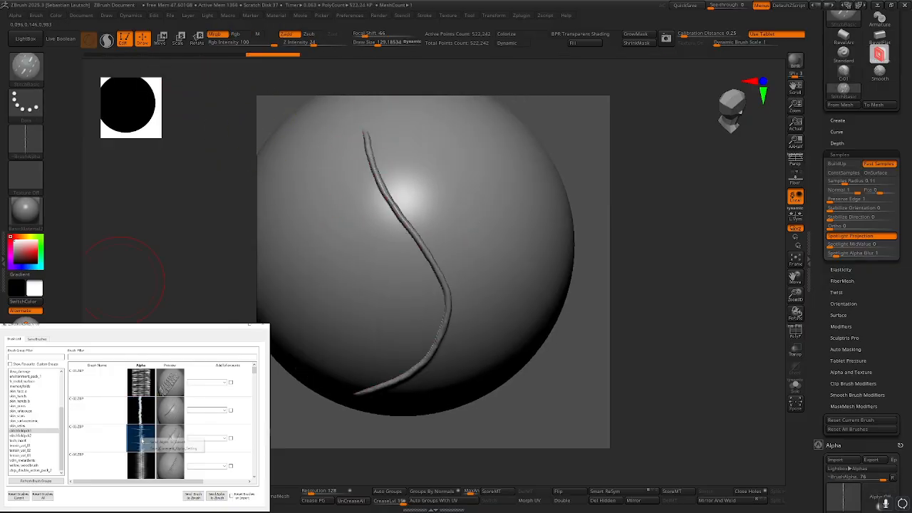
pyautogui.rightClick(142, 438)
pyautogui.click(167, 441)
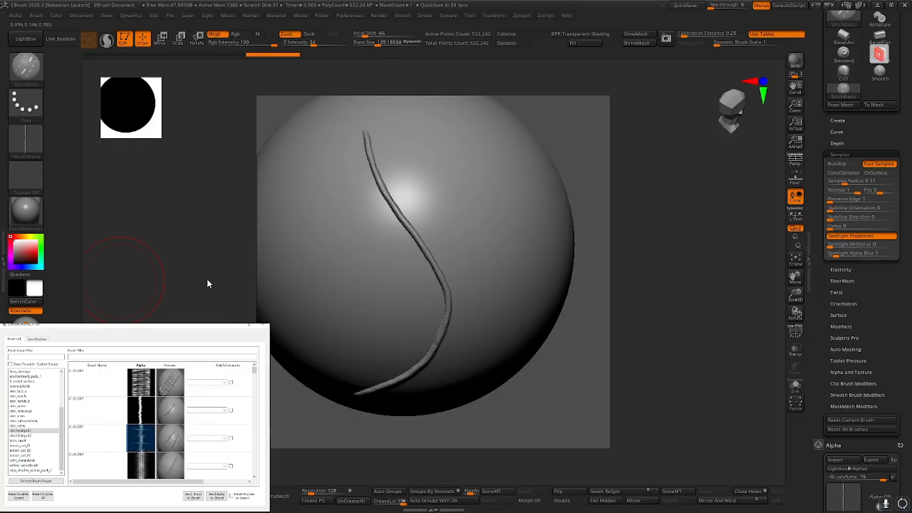
# Draw long stitched seams on the smooth areas of the sphere with the StitchBasic brush and the C-03 alpha
pyautogui.moveTo(326, 194); pyautogui.dragTo(344, 194, button='right')
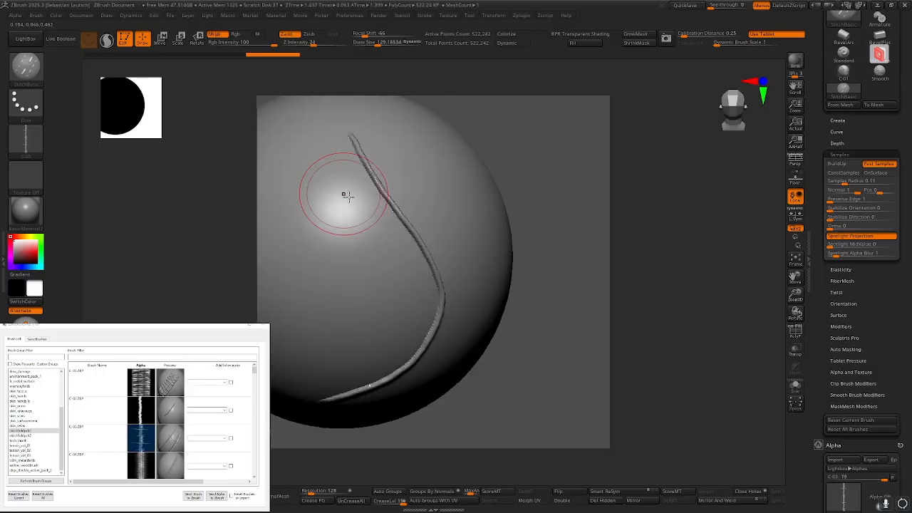
pyautogui.moveTo(307, 186)
pyautogui.mouseDown()
pyautogui.moveTo(335, 339)
pyautogui.moveTo(325, 362)
pyautogui.mouseUp()
pyautogui.moveTo(324, 361)
pyautogui.mouseDown(button='right')
pyautogui.moveTo(371, 284)
pyautogui.moveTo(510, 256)
pyautogui.mouseUp(button='right')
pyautogui.keyDown('ctrl'); pyautogui.moveTo(475, 223); pyautogui.dragTo(492, 212, button='right'); pyautogui.keyUp('ctrl')
pyautogui.moveTo(509, 227); pyautogui.dragTo(503, 284)
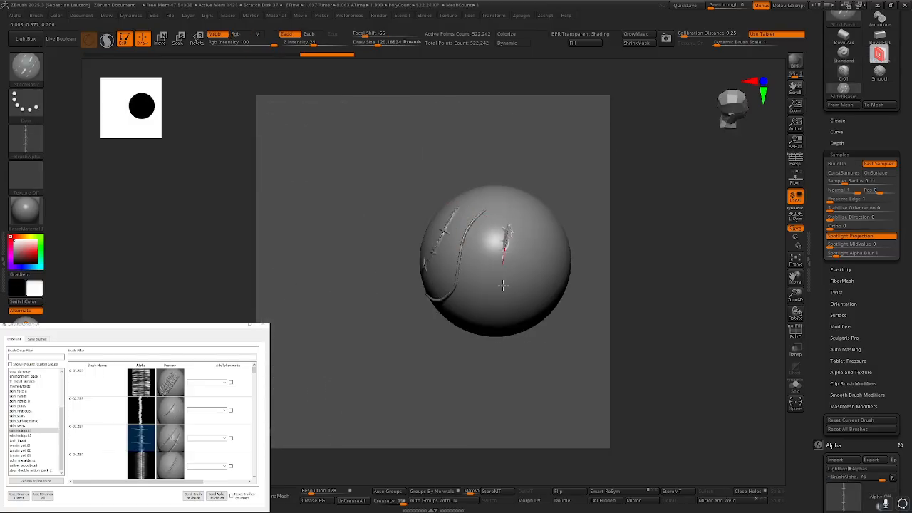
pyautogui.moveTo(471, 342); pyautogui.dragTo(467, 344)
# Send the C-01 alpha to the StitchBasic brush and draw wide curved wrinkled bands across the sphere
pyautogui.rightClick(150, 387)
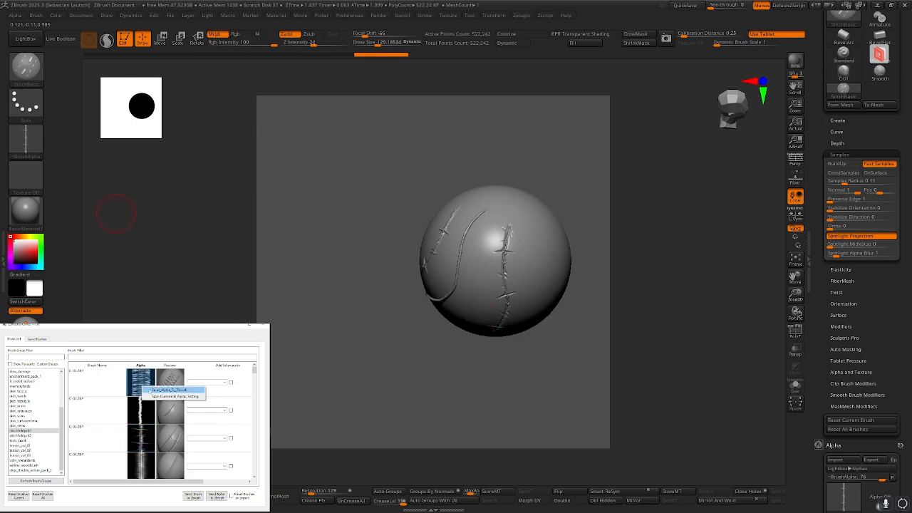
pyautogui.click(170, 390)
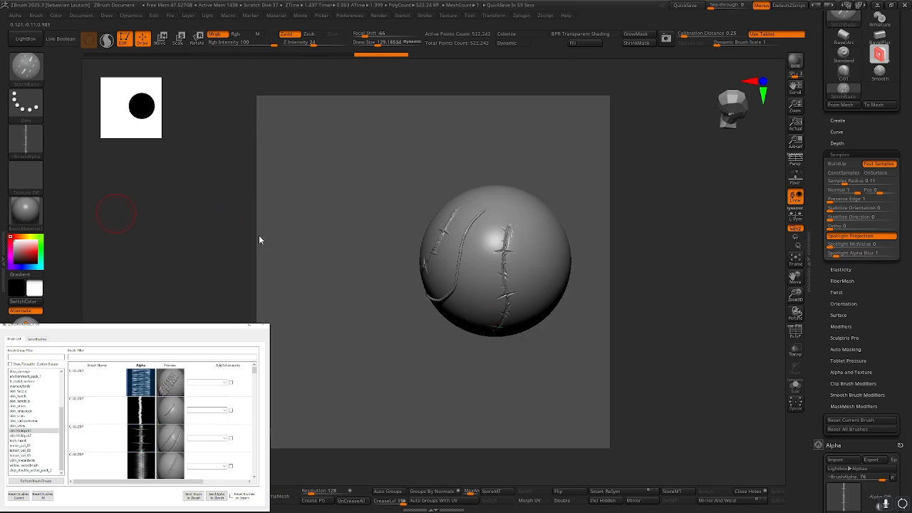
pyautogui.moveTo(525, 235); pyautogui.dragTo(449, 235, button='right')
pyautogui.moveTo(431, 215); pyautogui.dragTo(422, 336)
pyautogui.moveTo(513, 235)
pyautogui.mouseDown(button='right')
pyautogui.moveTo(413, 224)
pyautogui.moveTo(371, 172)
pyautogui.mouseUp(button='right')
pyautogui.moveTo(372, 172)
pyautogui.mouseDown()
pyautogui.moveTo(388, 365)
pyautogui.moveTo(471, 202)
pyautogui.moveTo(443, 209)
pyautogui.mouseUp()
pyautogui.moveTo(443, 210)
pyautogui.mouseDown(button='right')
pyautogui.moveTo(419, 238)
pyautogui.moveTo(451, 273)
pyautogui.moveTo(397, 220)
pyautogui.mouseUp(button='right')
pyautogui.moveTo(397, 221); pyautogui.dragTo(488, 271)
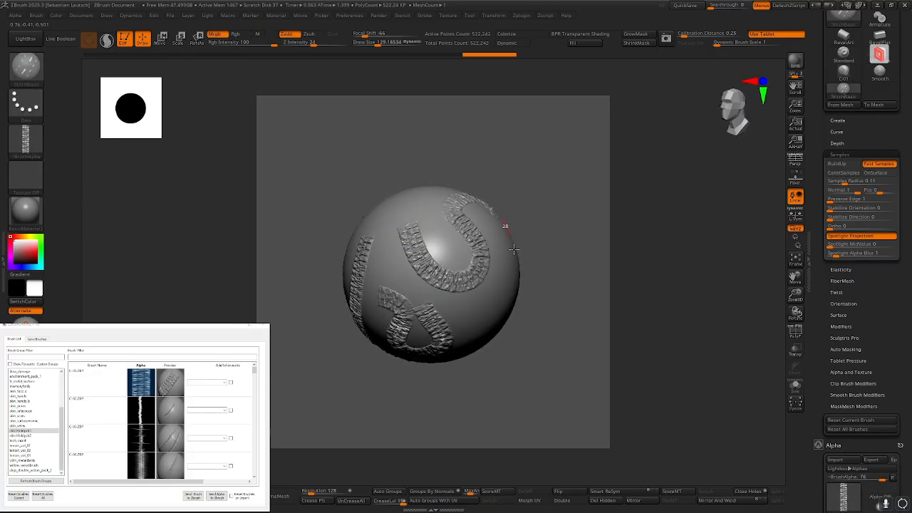
# Draw another curved wrinkled band on a bare side of the sphere with the same alpha
pyautogui.moveTo(481, 319)
pyautogui.mouseDown(button='right')
pyautogui.moveTo(440, 306)
pyautogui.moveTo(499, 253)
pyautogui.moveTo(472, 282)
pyautogui.mouseUp(button='right')
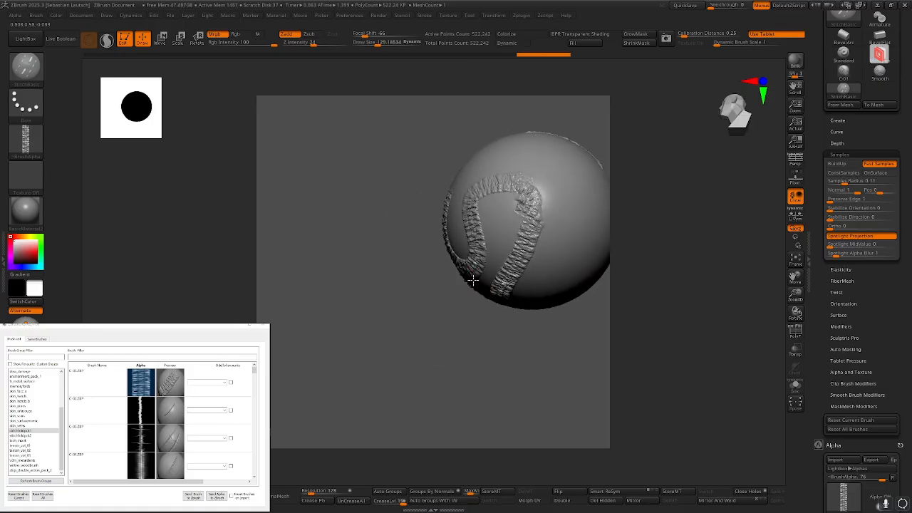
pyautogui.moveTo(557, 220)
pyautogui.mouseDown(button='right')
pyautogui.moveTo(478, 200)
pyautogui.moveTo(412, 208)
pyautogui.mouseUp(button='right')
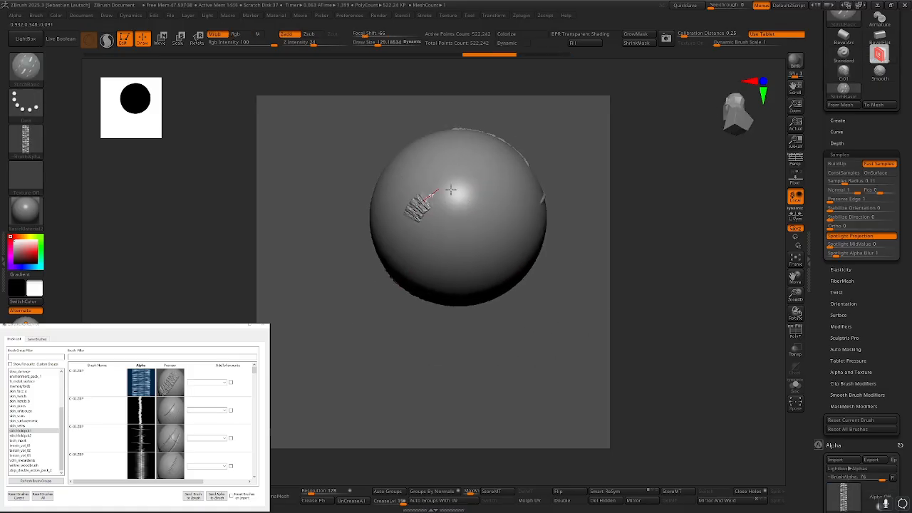
pyautogui.moveTo(464, 241)
pyautogui.mouseDown()
pyautogui.moveTo(465, 279)
pyautogui.moveTo(481, 284)
pyautogui.moveTo(496, 265)
pyautogui.moveTo(501, 180)
pyautogui.mouseUp()
pyautogui.moveTo(448, 196); pyautogui.dragTo(472, 179, button='right')
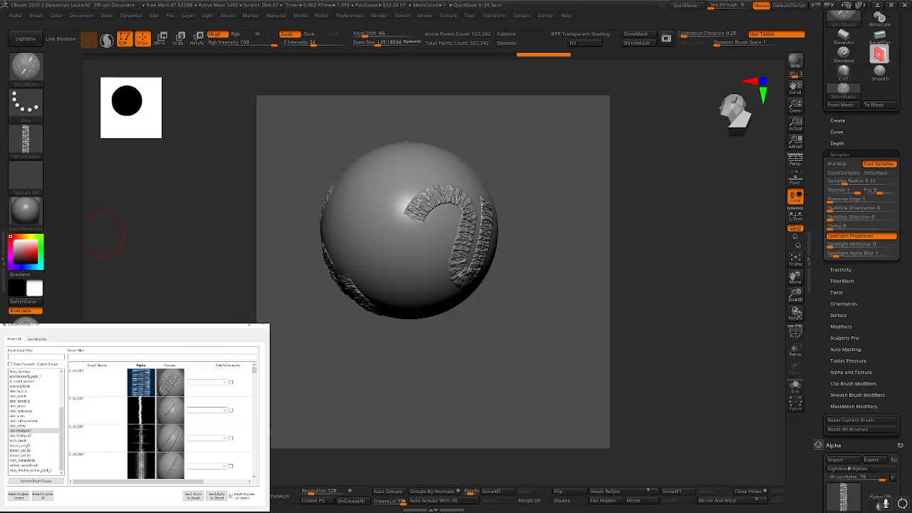
# Send the full Damage_01 brush from the damage group to ZBrush and stamp a crater on the smooth area between the wrinkled bands
pyautogui.click(34, 371)
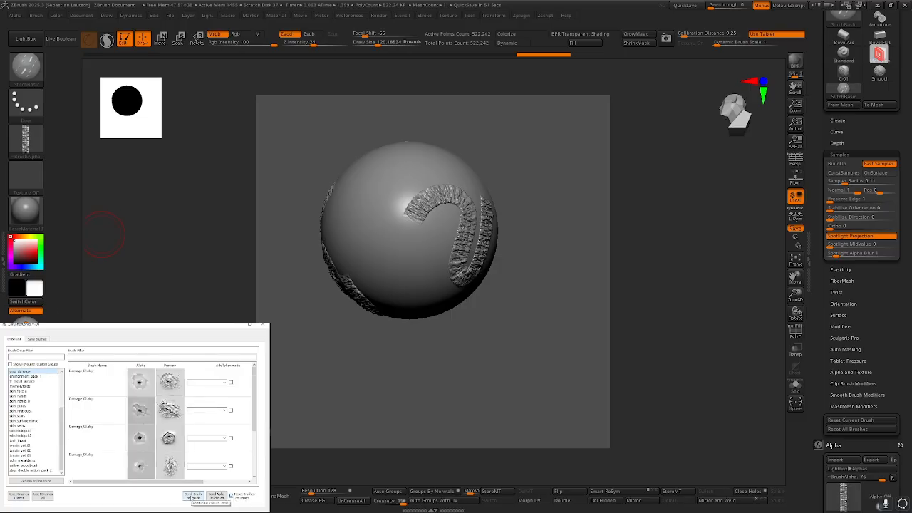
pyautogui.click(193, 497)
pyautogui.moveTo(353, 284); pyautogui.dragTo(392, 266, button='right')
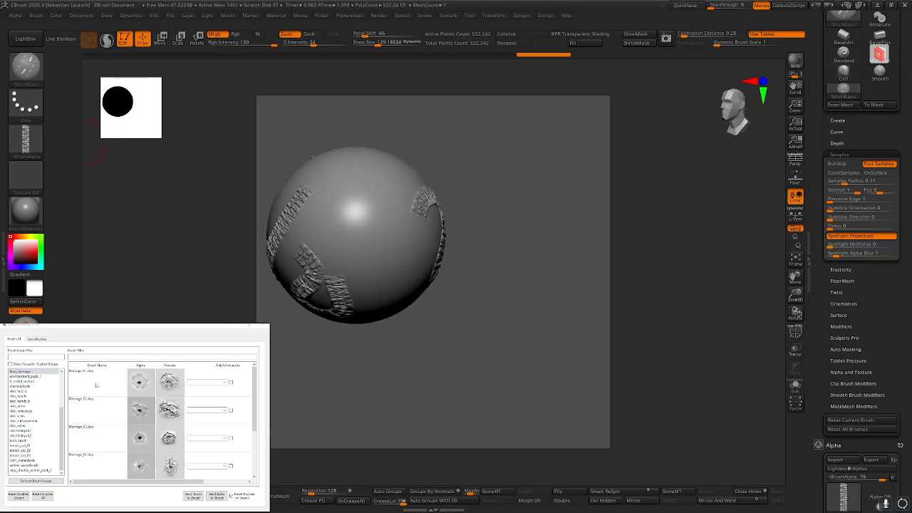
pyautogui.click(96, 385)
pyautogui.click(193, 497)
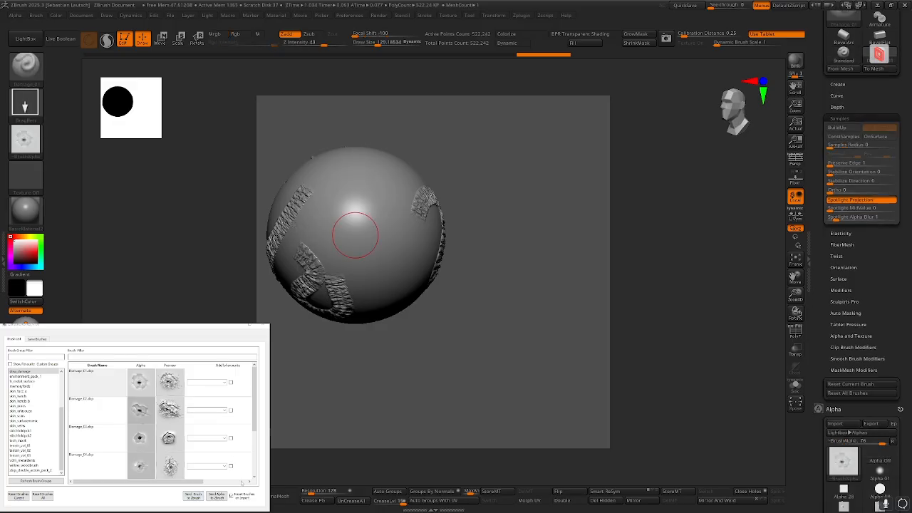
pyautogui.moveTo(341, 222); pyautogui.dragTo(346, 216, button='right')
pyautogui.moveTo(347, 206); pyautogui.dragTo(361, 257)
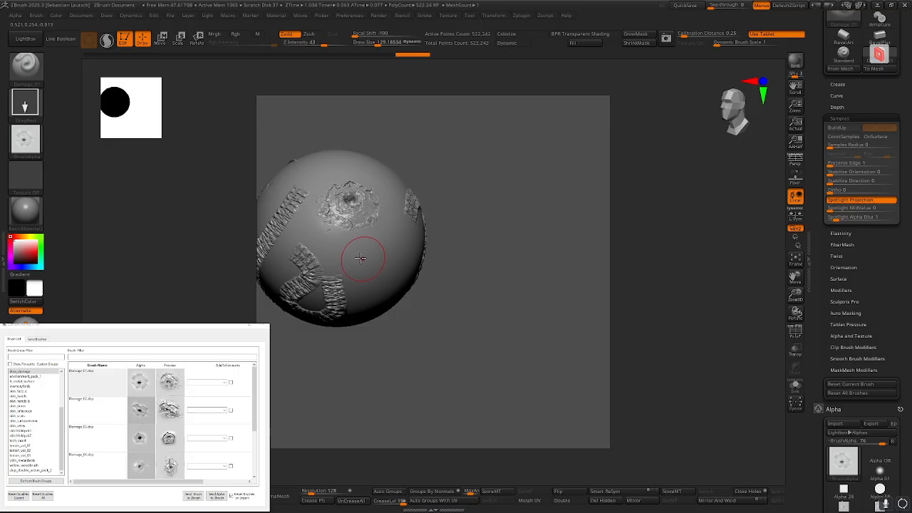
# Send the full Damage_02 brush to ZBrush and stamp a torn gash beside the looped wrinkled band
pyautogui.click(31, 70)
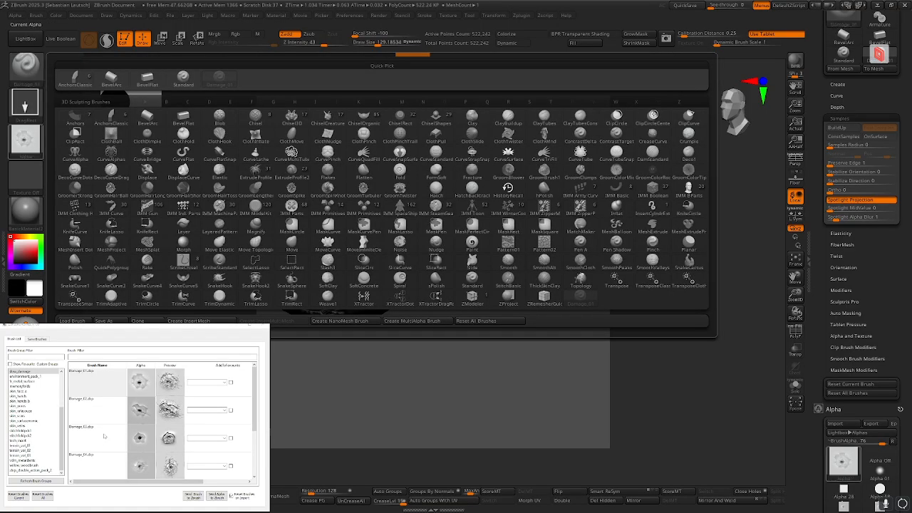
pyautogui.click(102, 413)
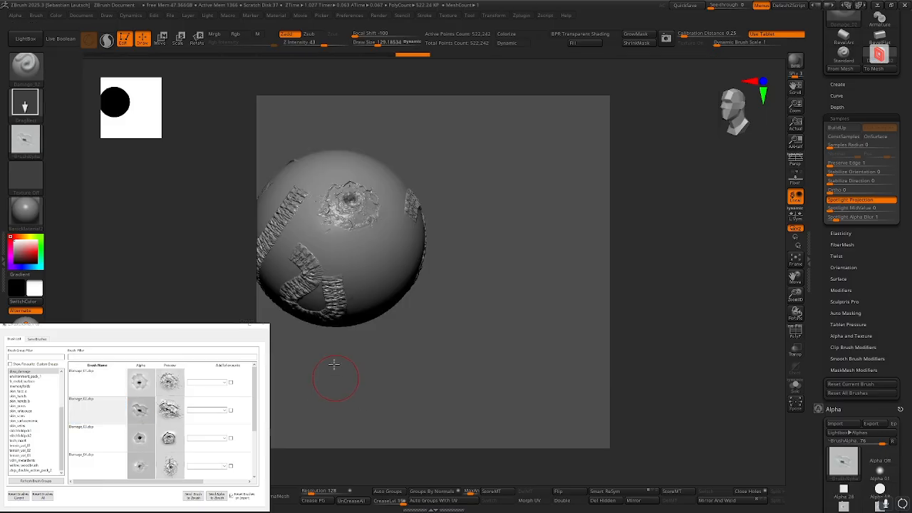
pyautogui.moveTo(334, 363); pyautogui.dragTo(364, 307)
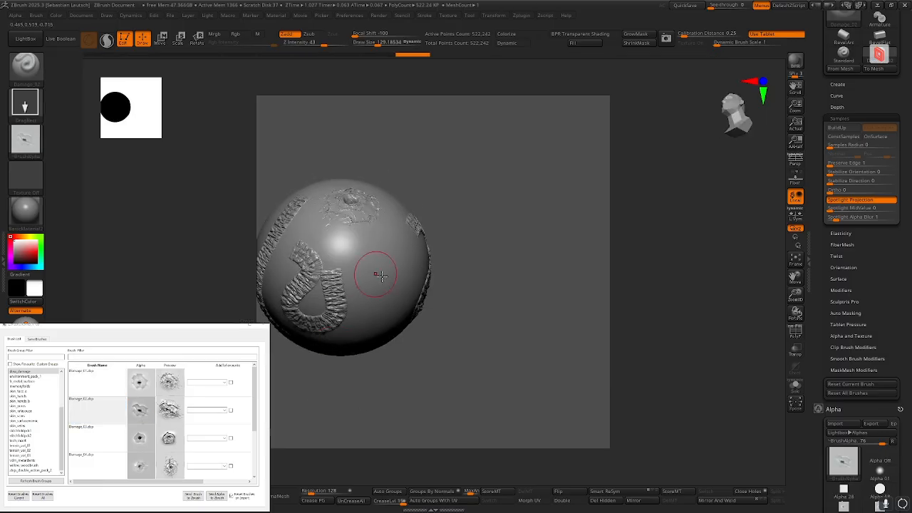
pyautogui.moveTo(376, 272); pyautogui.dragTo(385, 342)
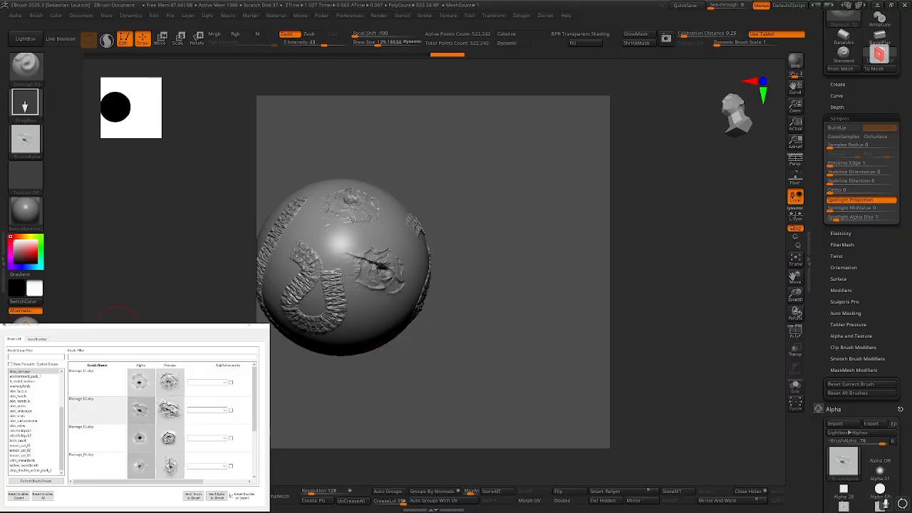